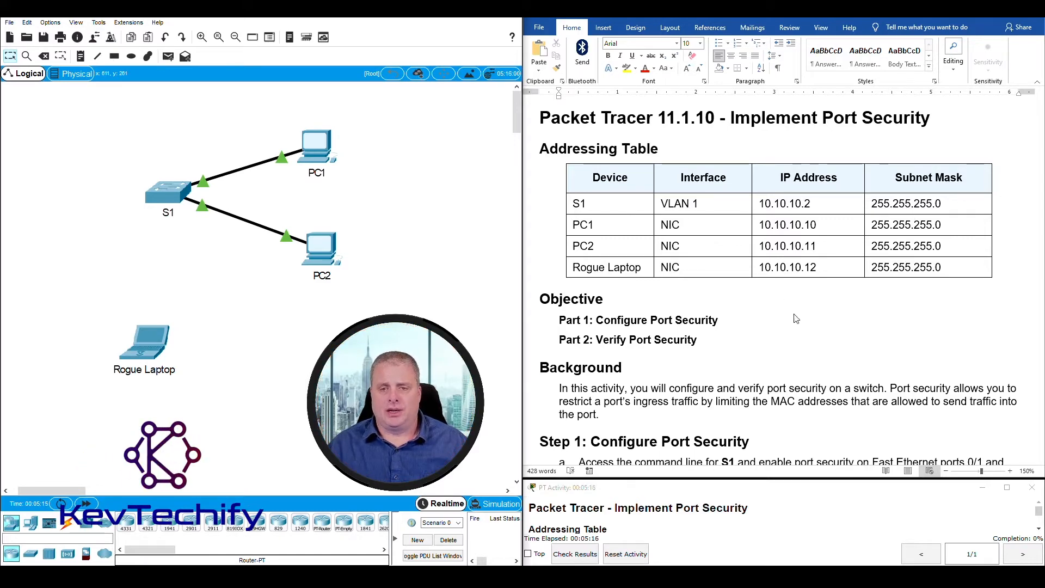
# - Go to Step 1 of the lab instructions and open the command line of switch S1 in a widened device window
pyautogui.scroll(-3, 796, 318)
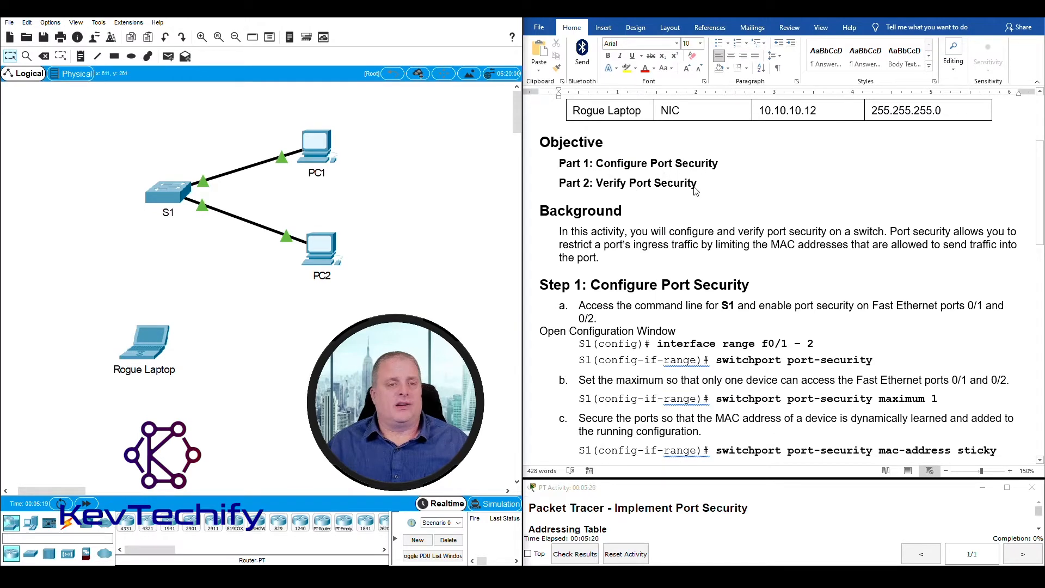
pyautogui.scroll(-3, 784, 326)
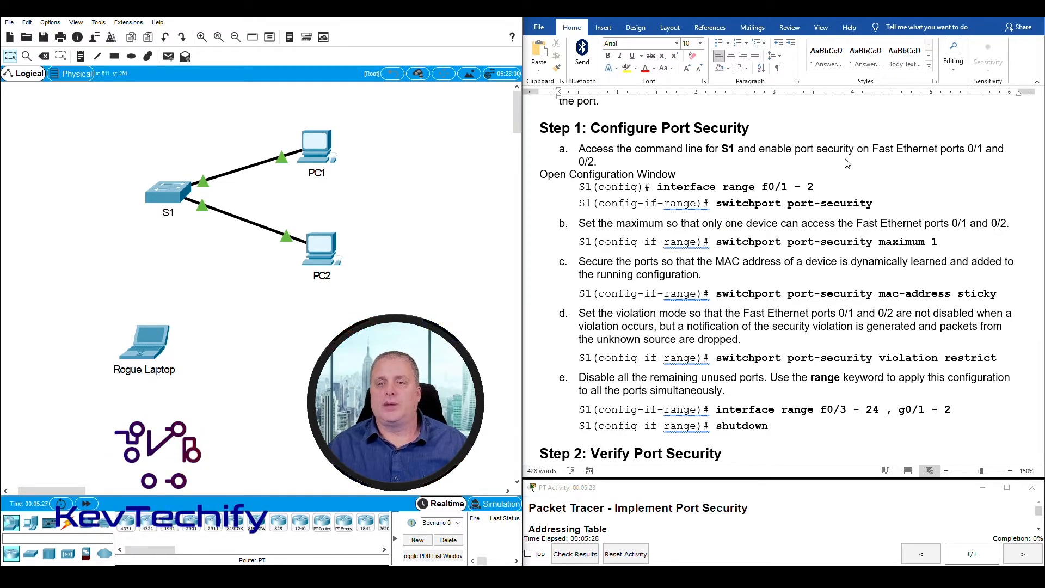
pyautogui.click(171, 196)
pyautogui.moveTo(514, 126); pyautogui.dragTo(162, 21)
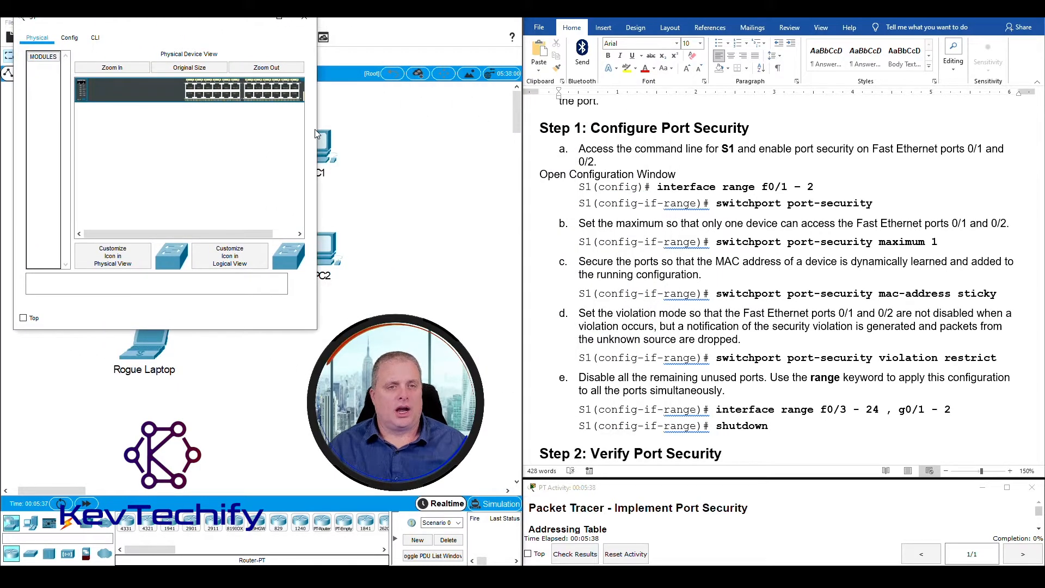
pyautogui.moveTo(317, 129); pyautogui.dragTo(467, 128)
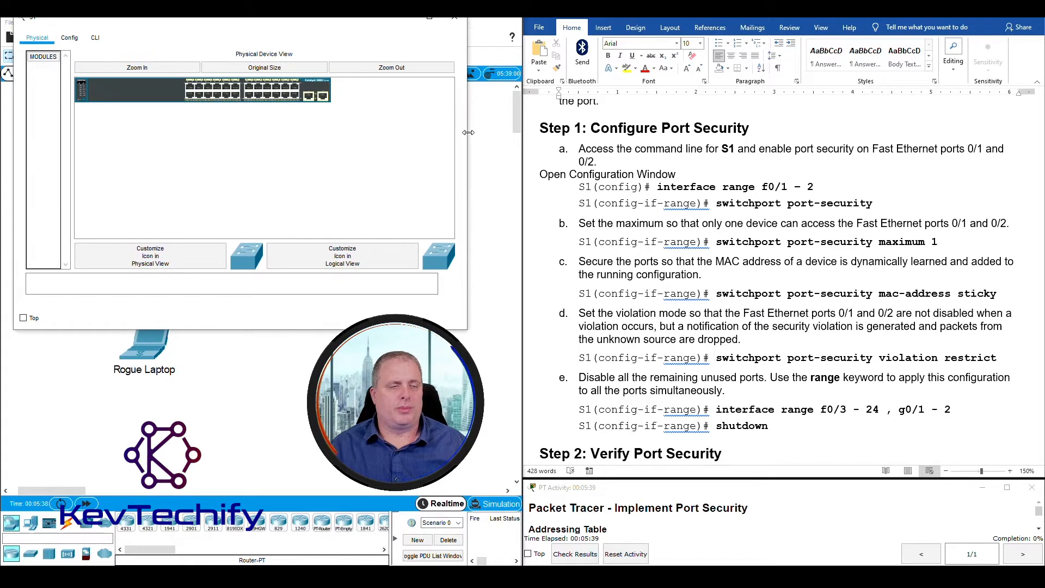
pyautogui.click(95, 38)
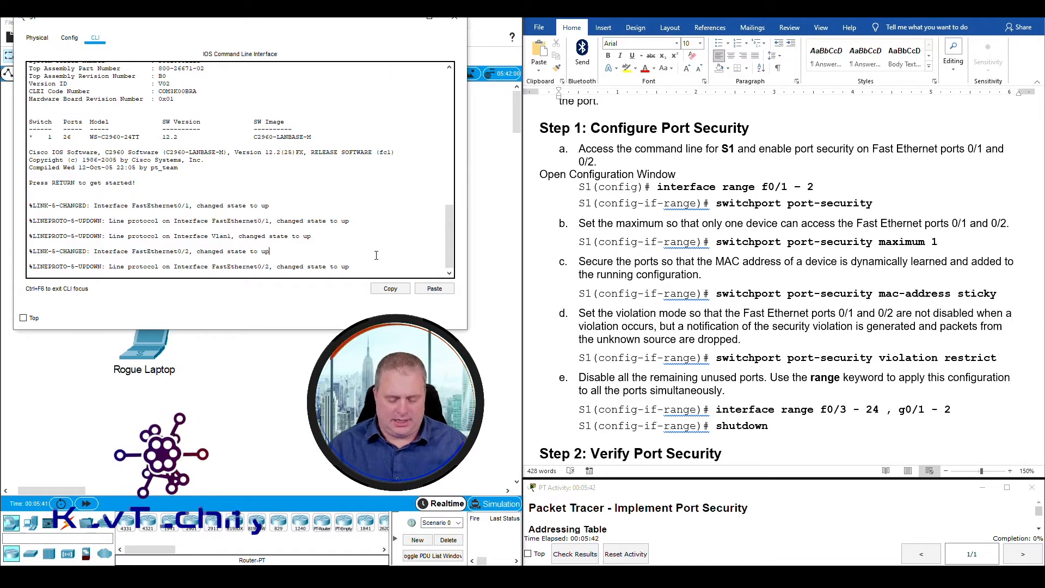
# - Start the S1 console session and enter global configuration mode with en and conf t
pyautogui.press('Return')
pyautogui.press('Return')
pyautogui.press('Return')
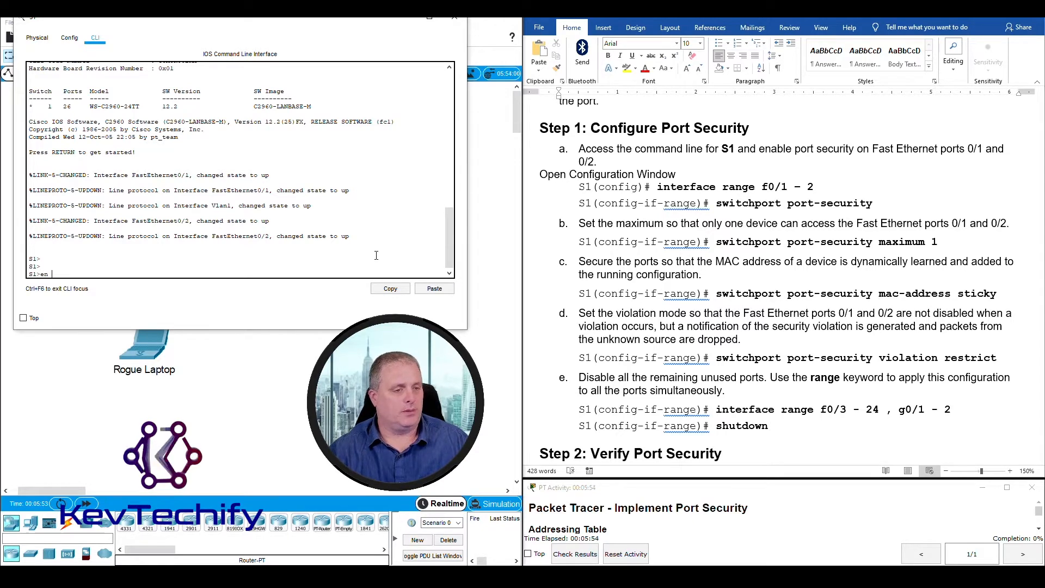
pyautogui.press('Return')
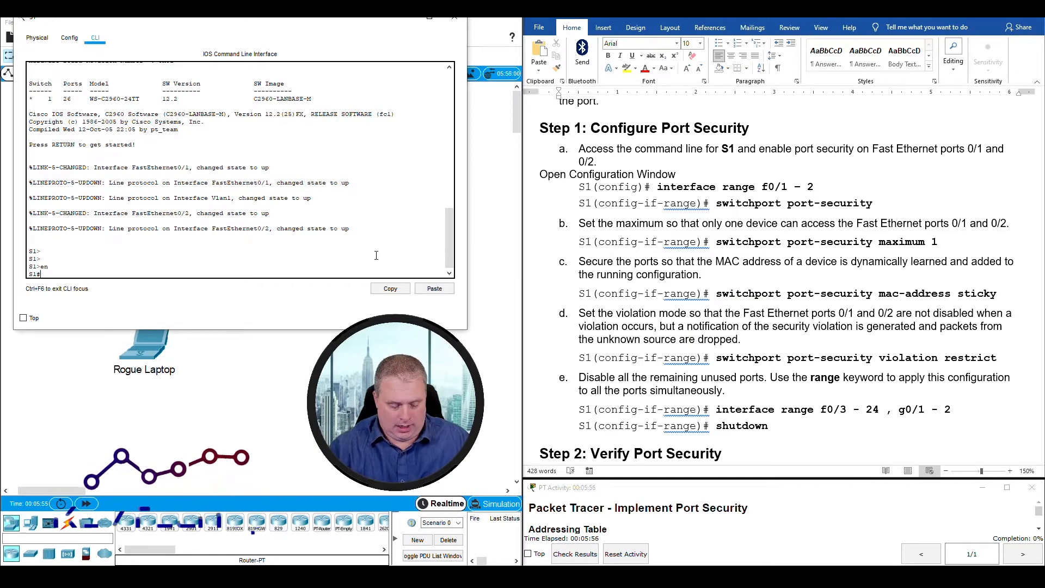
pyautogui.write('conf t')
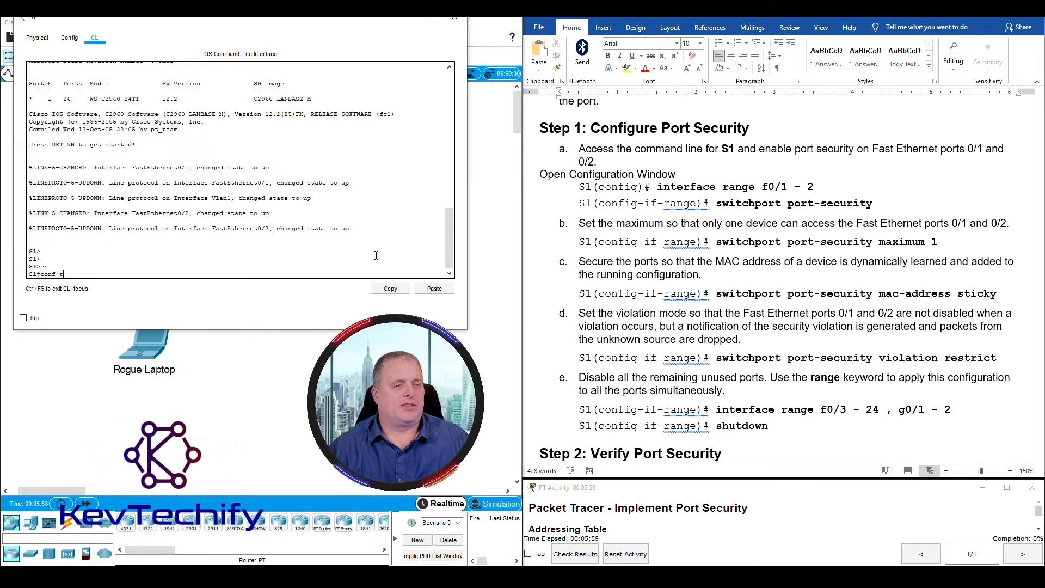
pyautogui.press('Return')
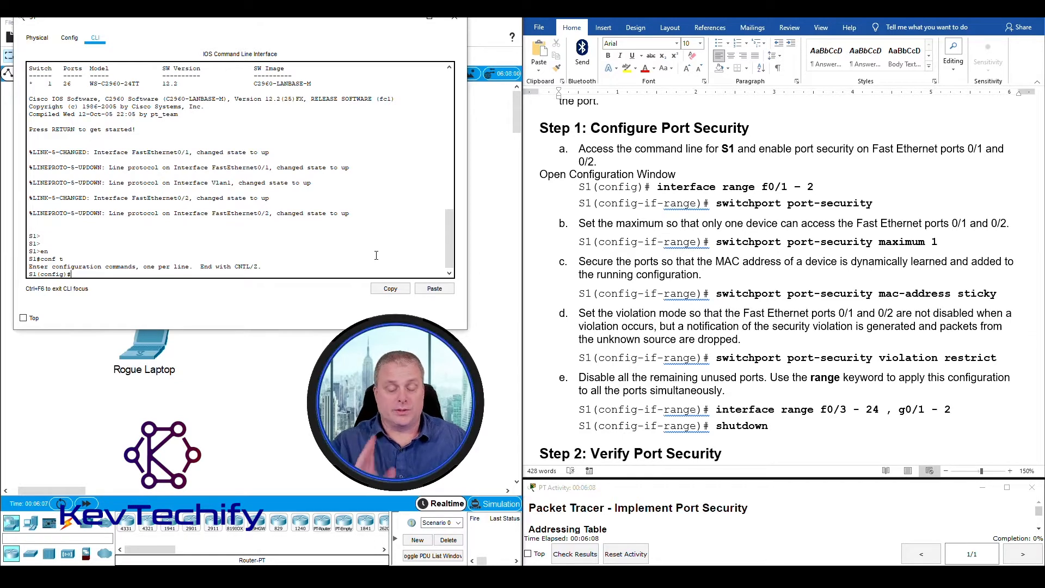
# - Enter interface range configuration for Fast Ethernet ports 0/1 and 0/2 with interface range f0/1 - 2
pyautogui.write('interfa')
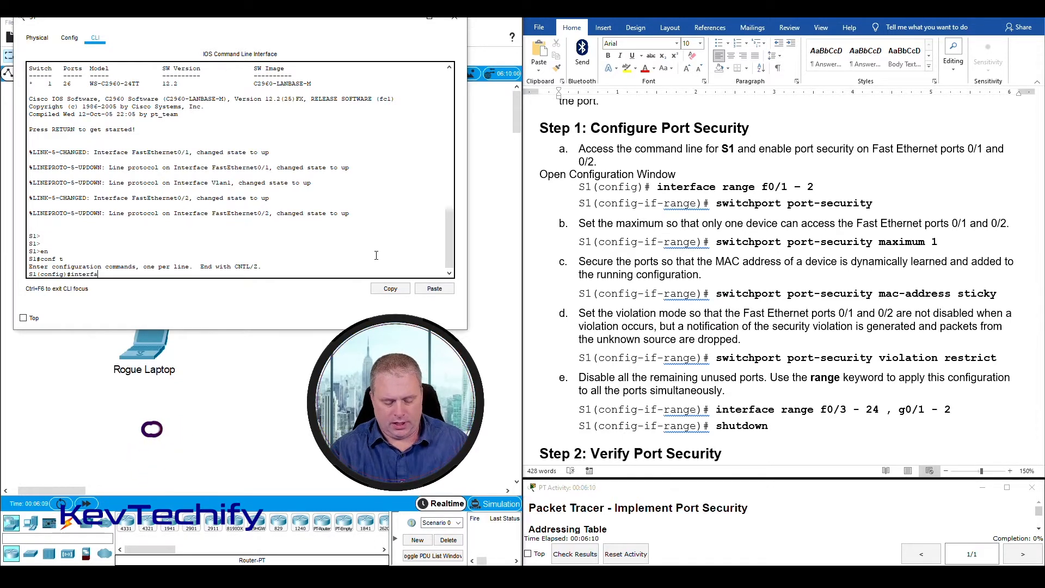
pyautogui.write('ce range')
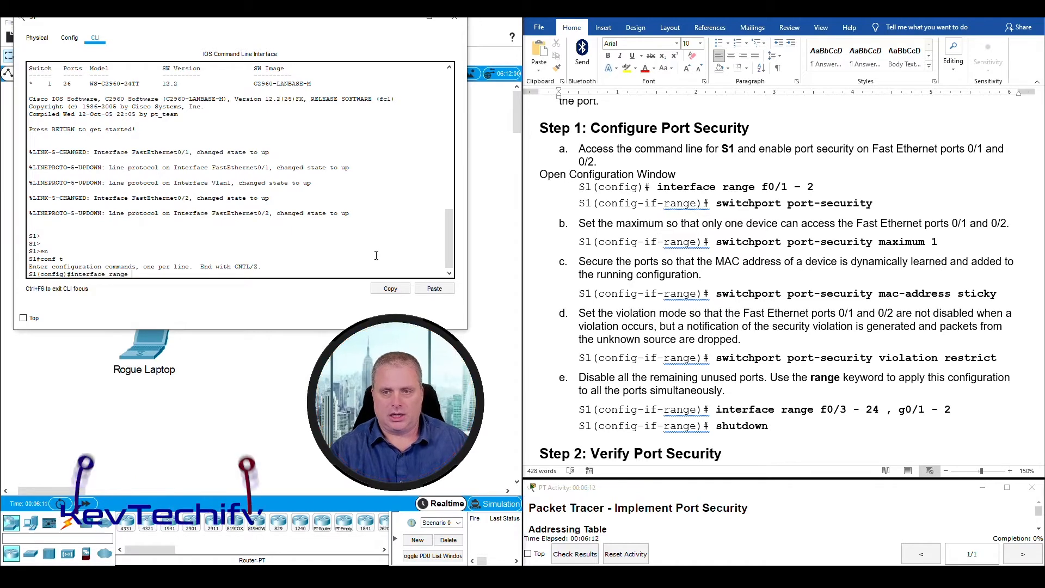
pyautogui.write(' f0')
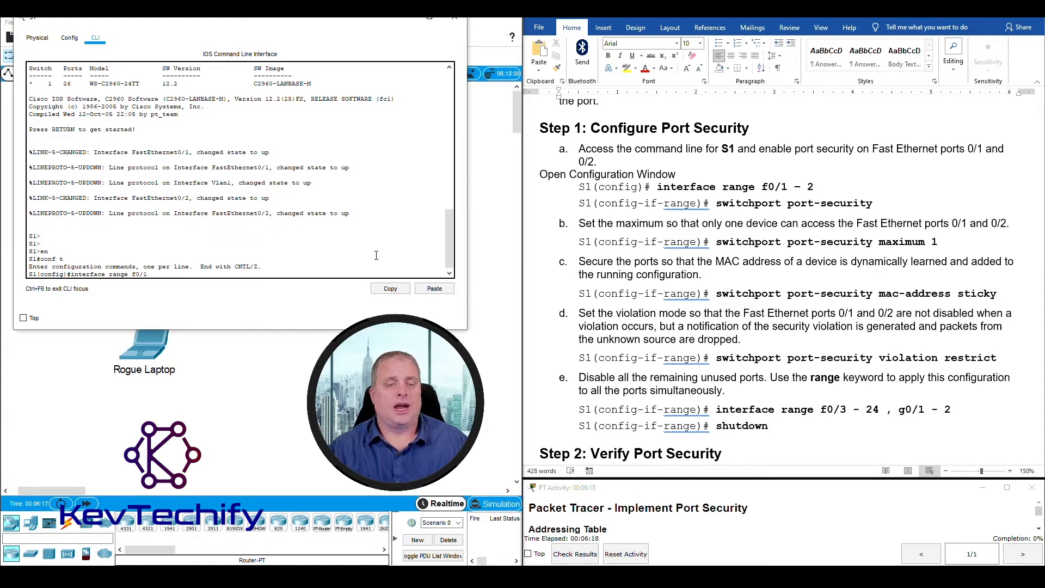
pyautogui.write('/1')
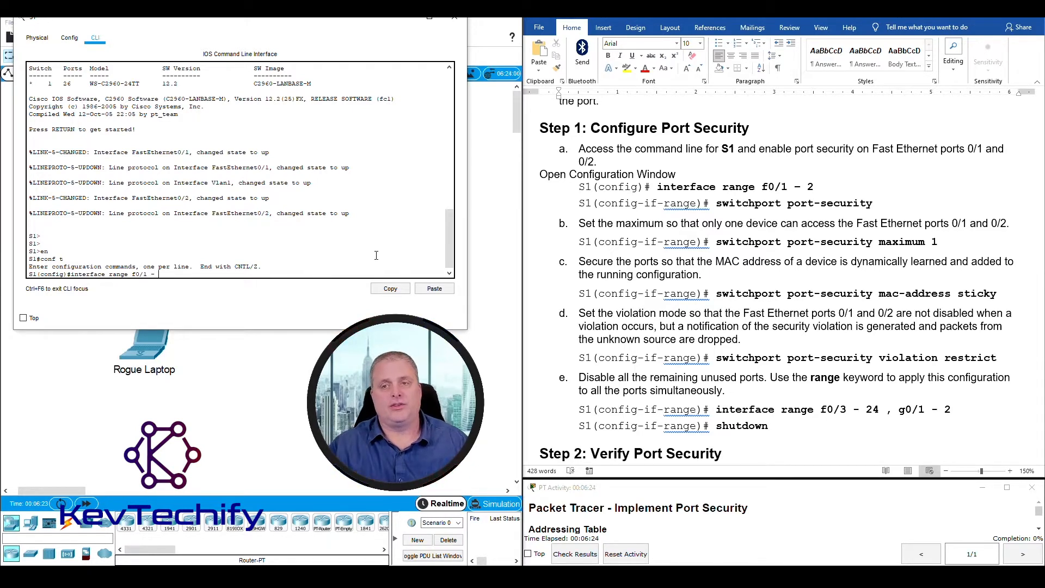
pyautogui.write('- ')
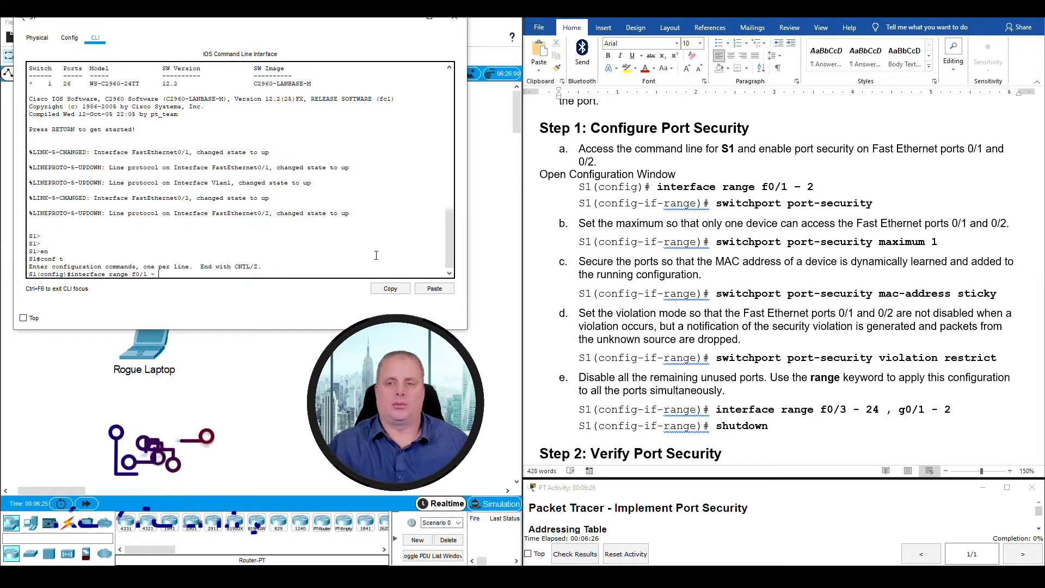
pyautogui.write('2')
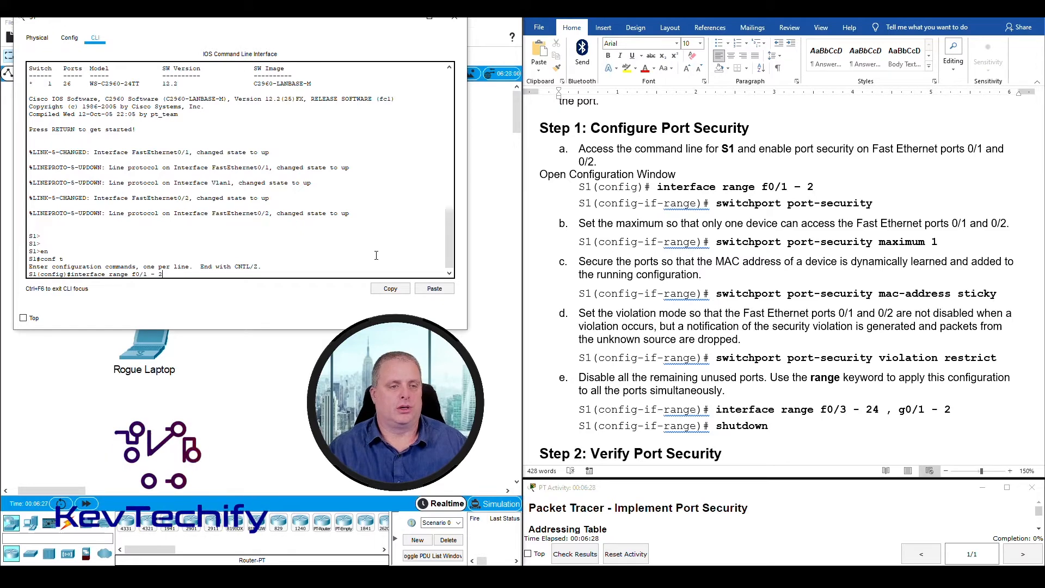
pyautogui.press('Return')
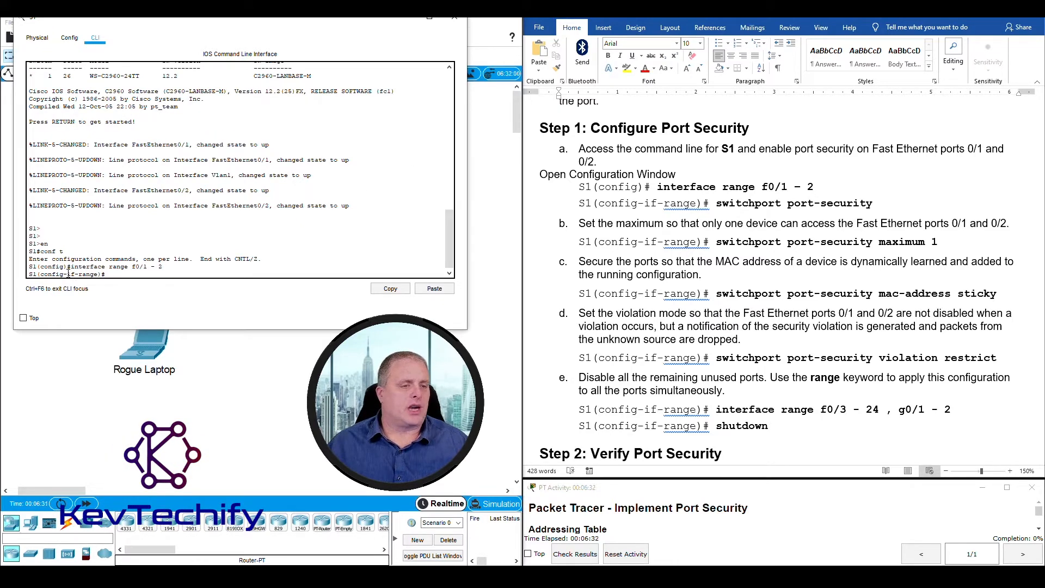
pyautogui.moveTo(68, 272); pyautogui.dragTo(99, 275)
pyautogui.click(107, 275)
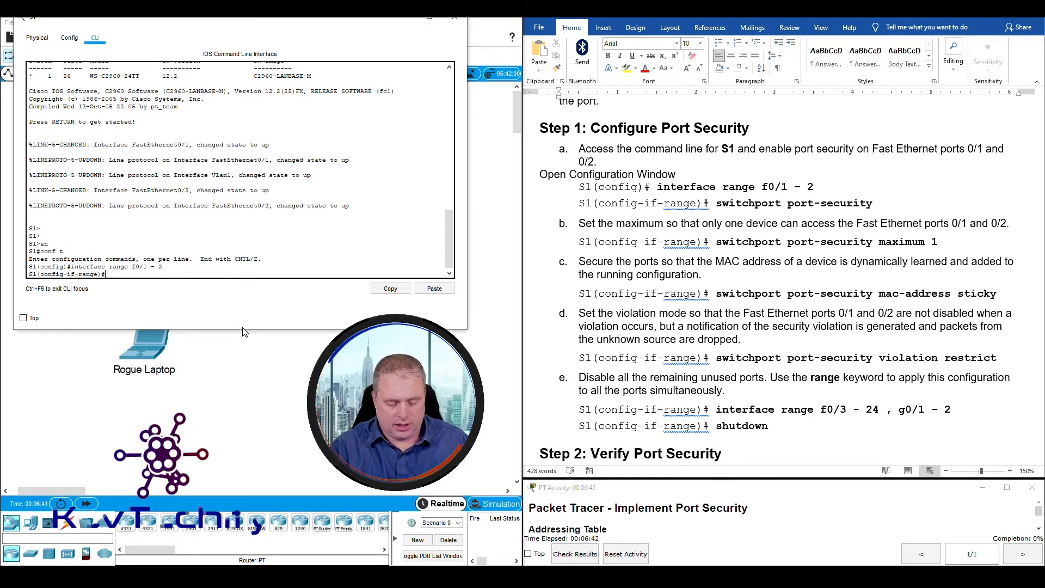
# - Enable port security on the selected interface range with switchport port-security
pyautogui.write('switchport port-')
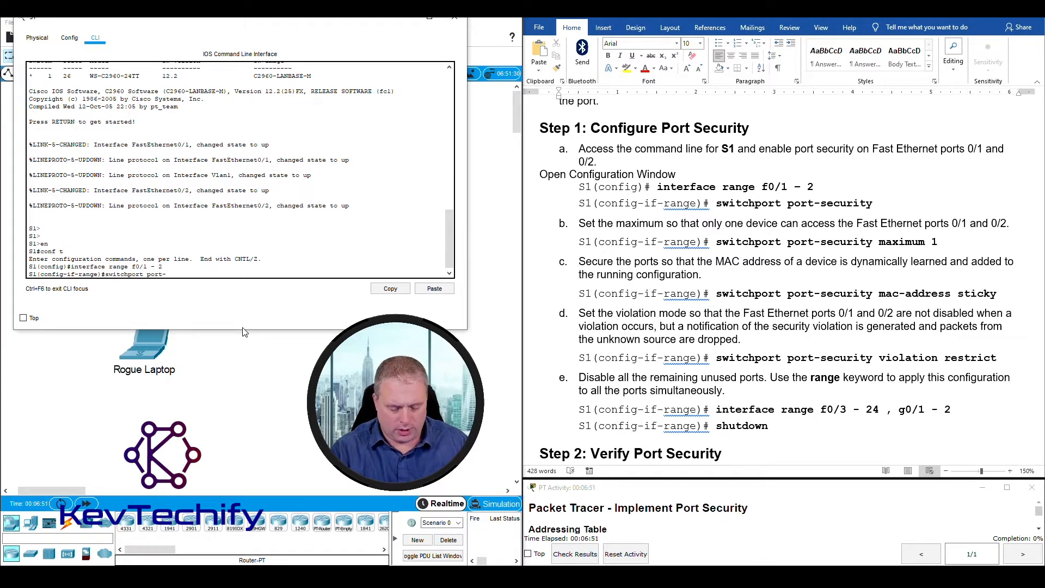
pyautogui.write('tiy')
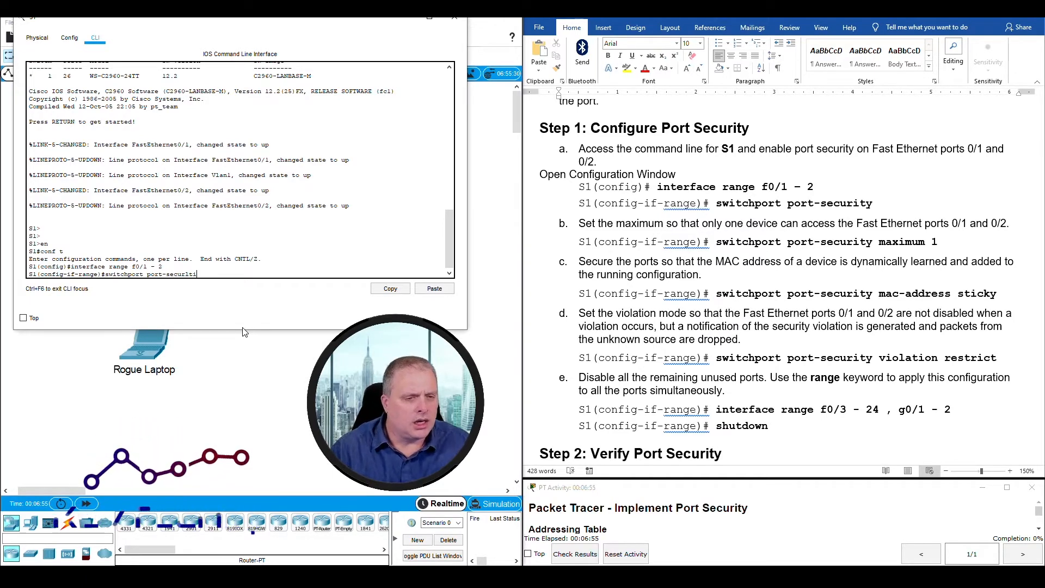
pyautogui.press('BackSpace')
pyautogui.press('BackSpace')
pyautogui.press('BackSpace')
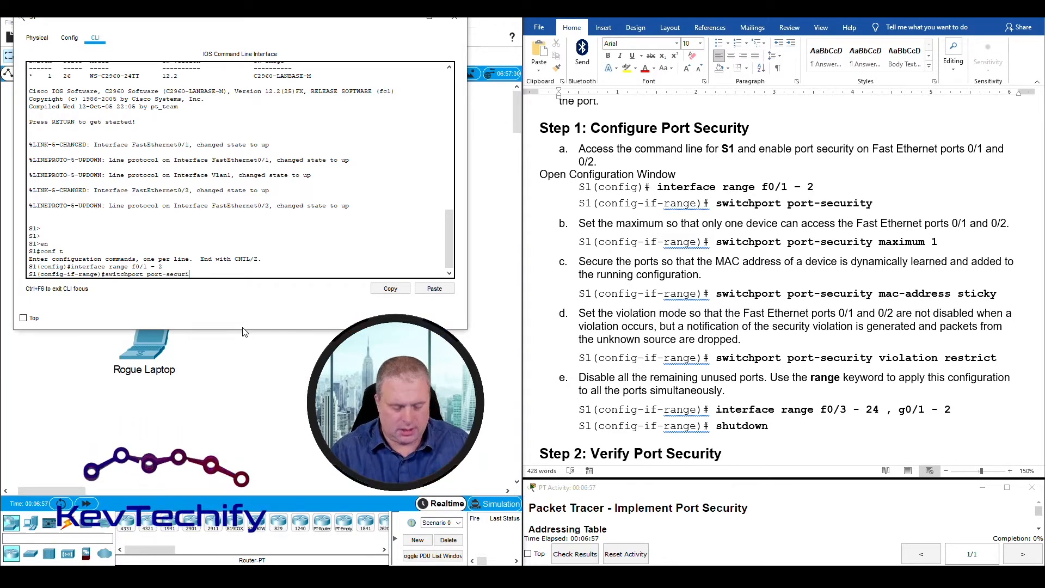
pyautogui.write('ty')
pyautogui.press('Return')
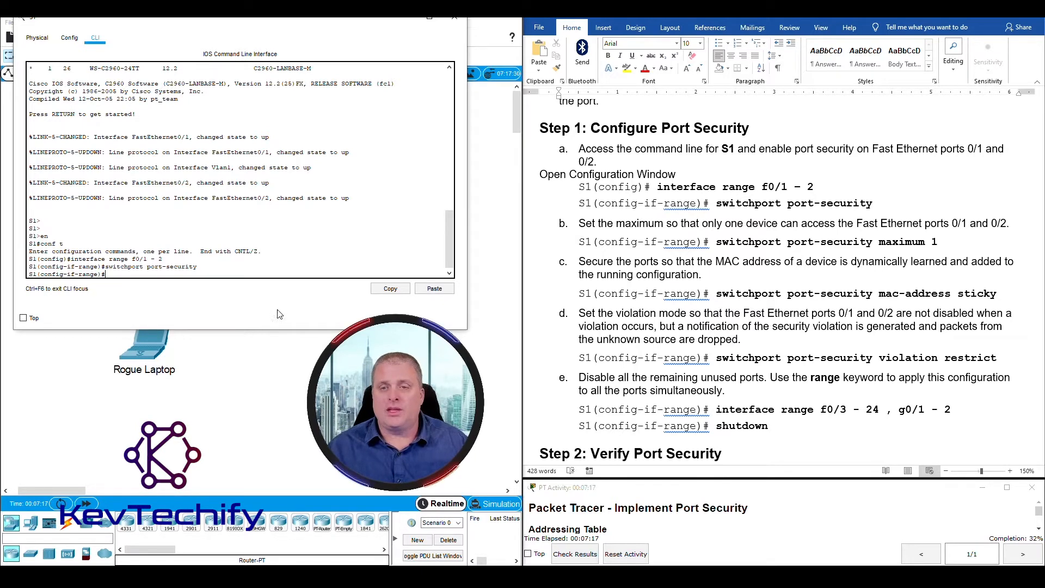
# - Following instruction b, limit each port in the range to one device with switchport port-security maximum 1
pyautogui.click(582, 223)
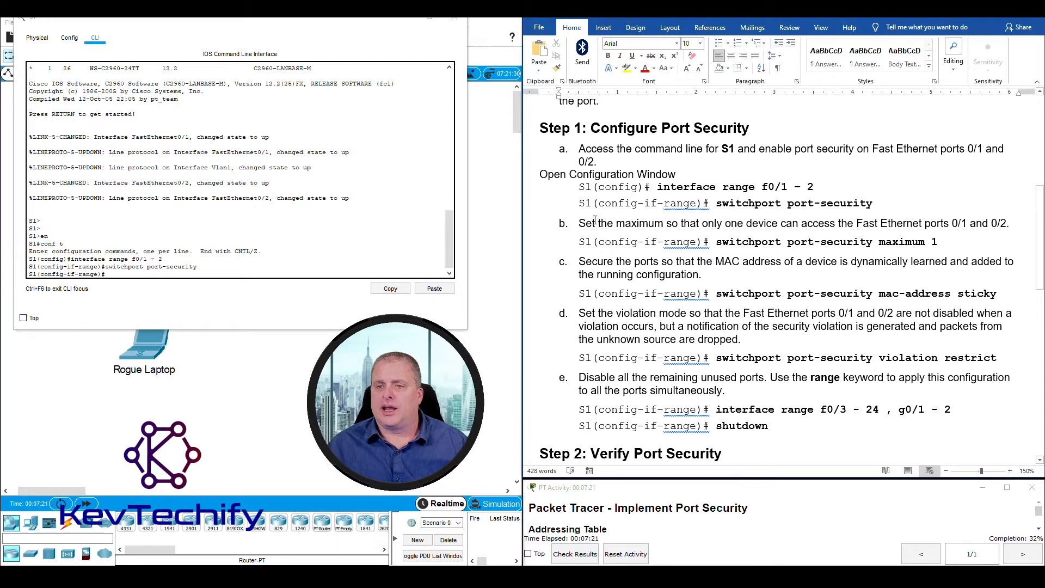
pyautogui.moveTo(595, 220); pyautogui.dragTo(1008, 223)
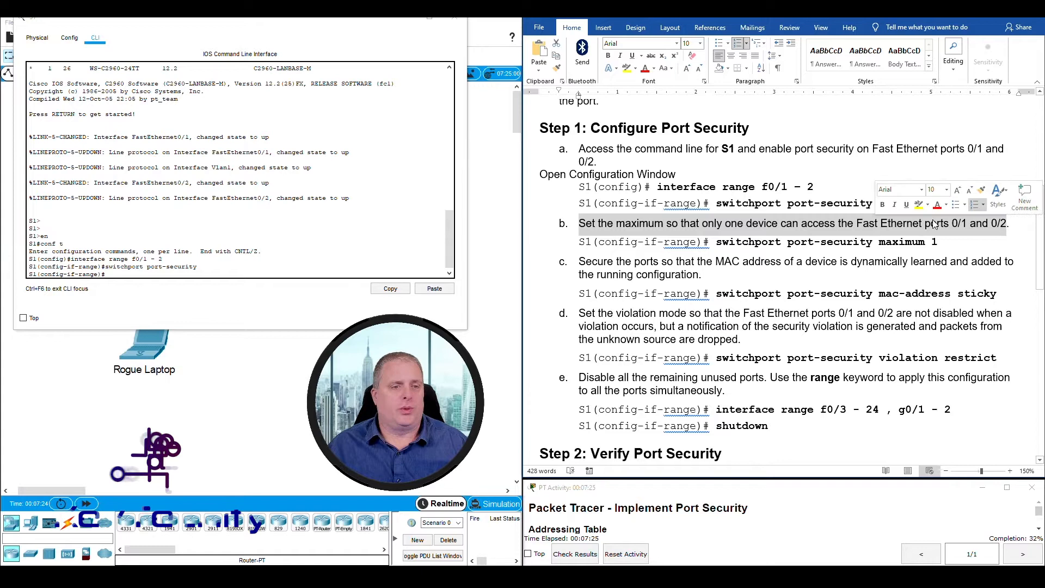
pyautogui.click(164, 270)
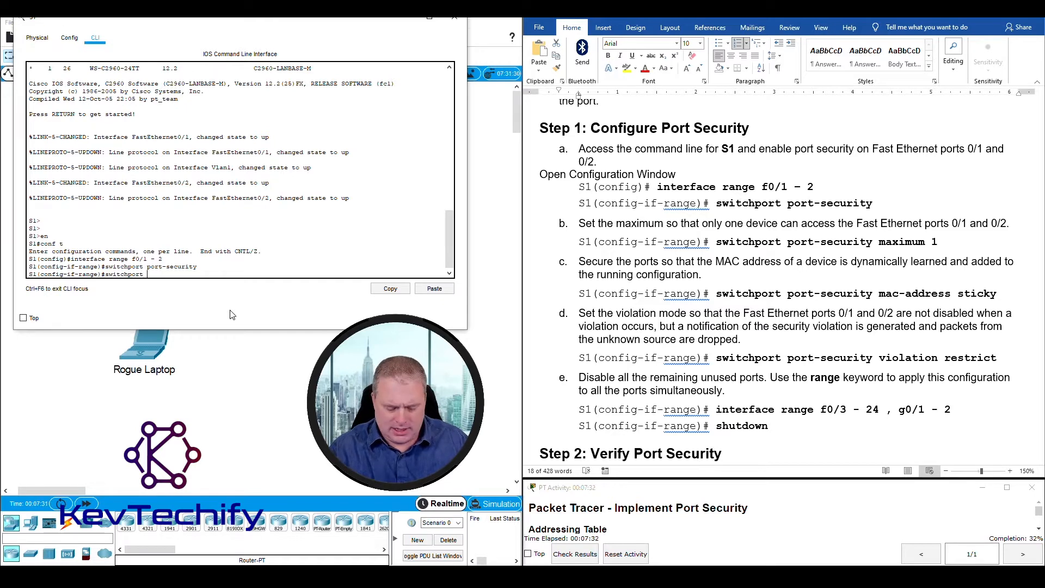
pyautogui.write('switchport port-')
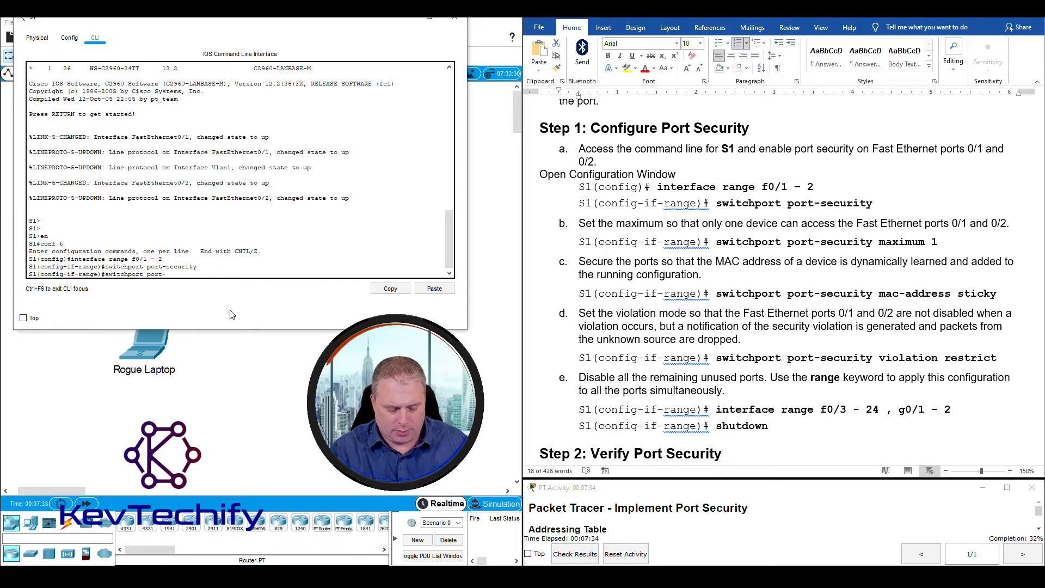
pyautogui.write('se')
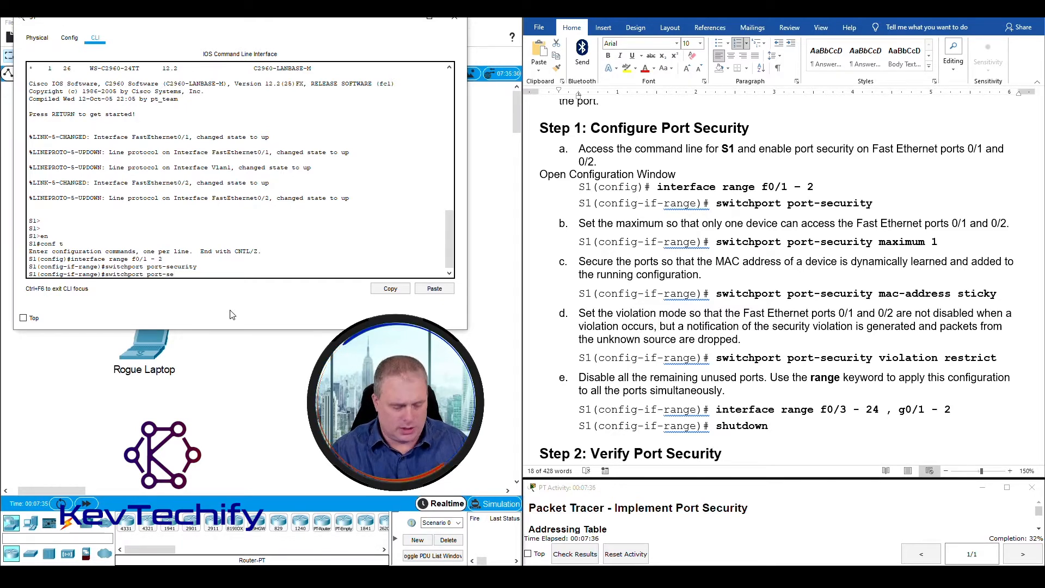
pyautogui.write('curity')
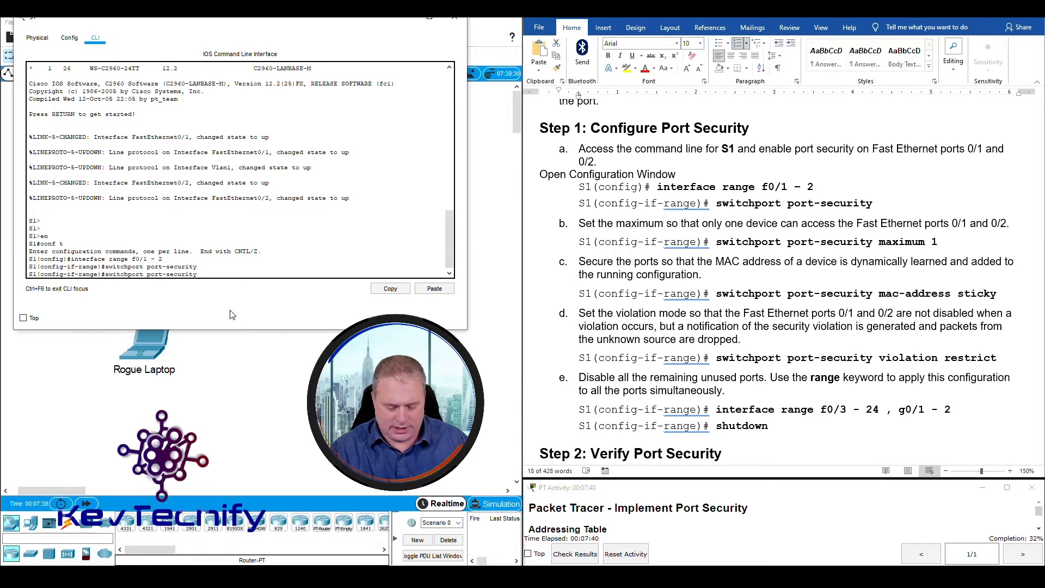
pyautogui.write(' maximu')
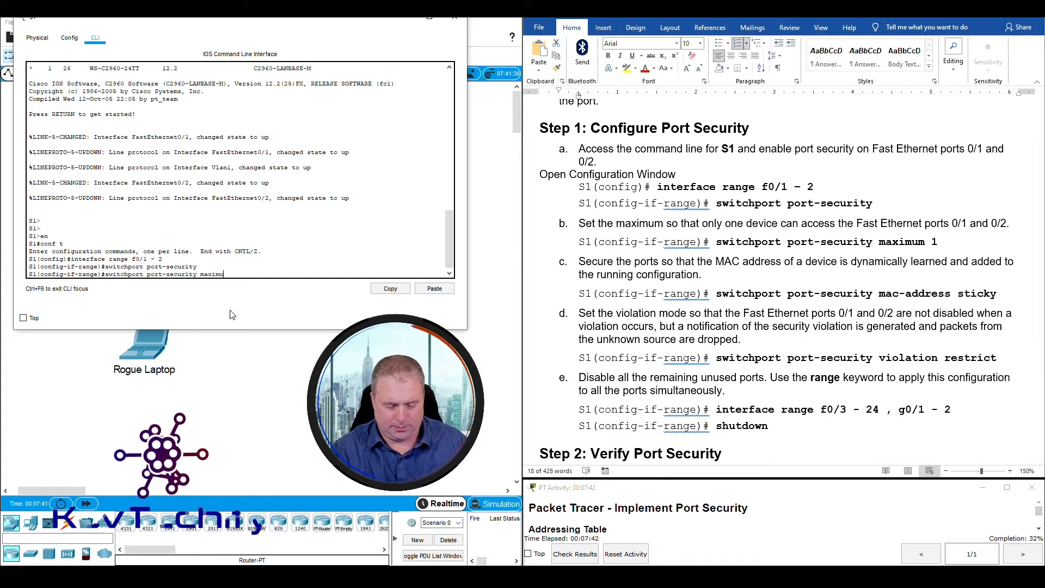
pyautogui.write('m 1')
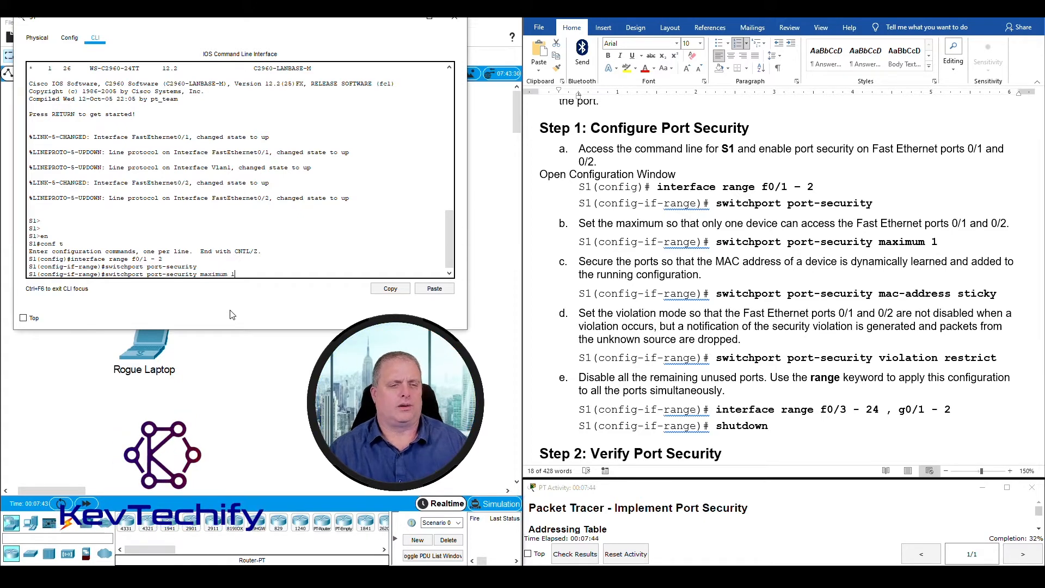
pyautogui.press('Return')
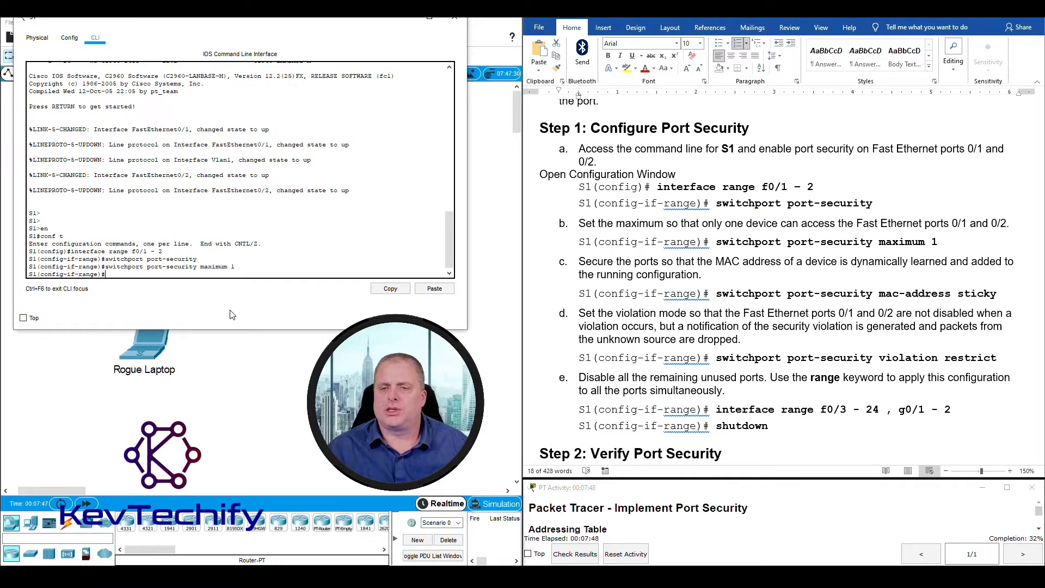
# - Following instruction c, enable dynamic MAC address learning on the selected ports with switchport port-security mac-address sticky
pyautogui.click(712, 264)
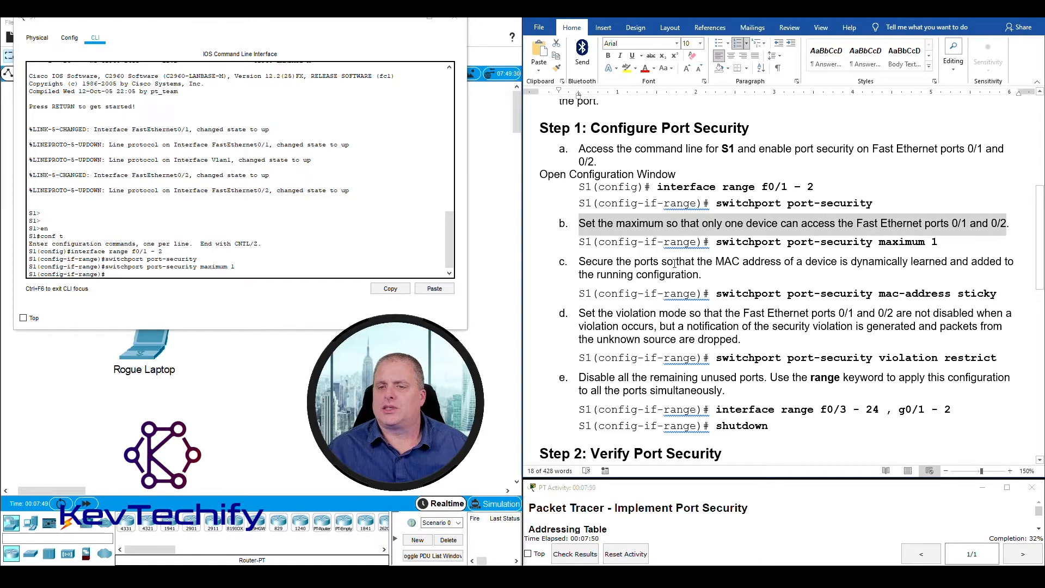
pyautogui.moveTo(587, 263); pyautogui.dragTo(742, 275)
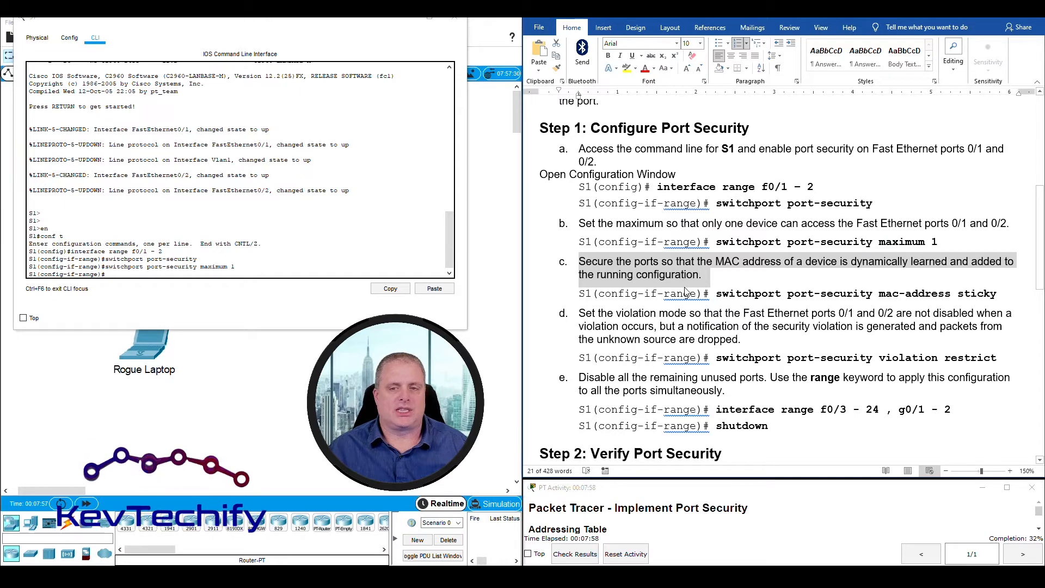
pyautogui.click(749, 276)
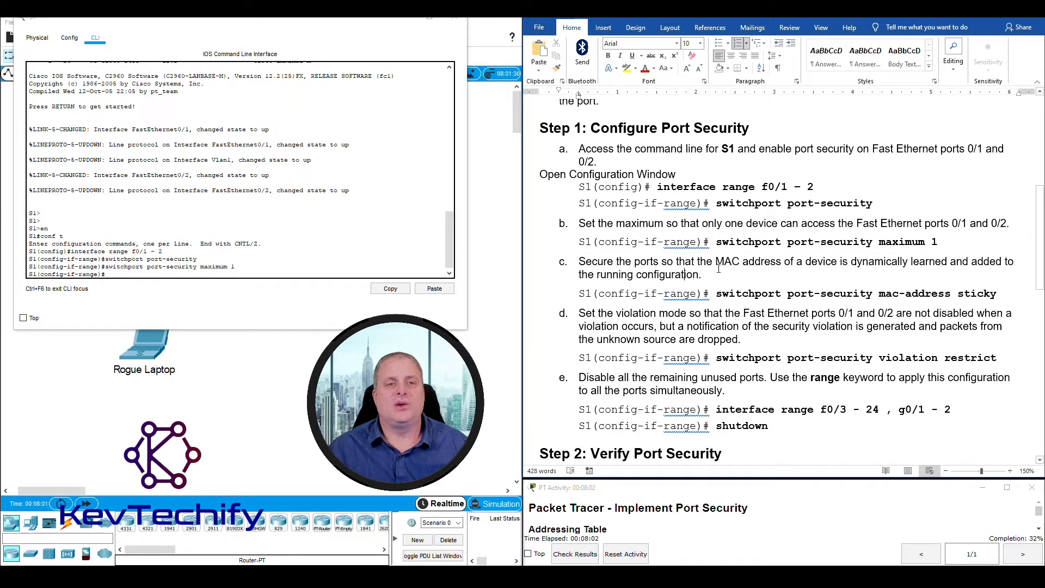
pyautogui.click(164, 275)
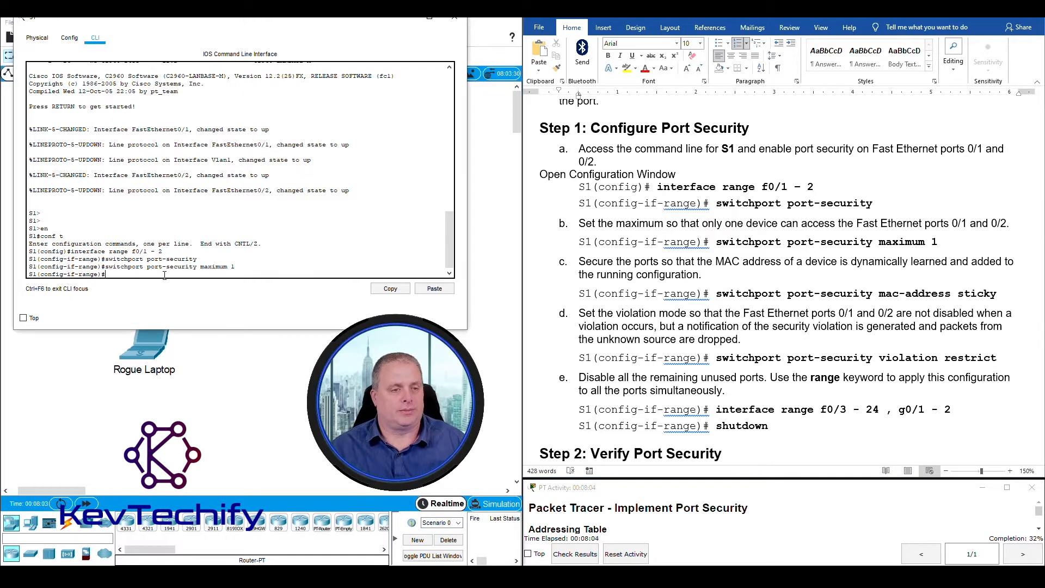
pyautogui.write('switchpo')
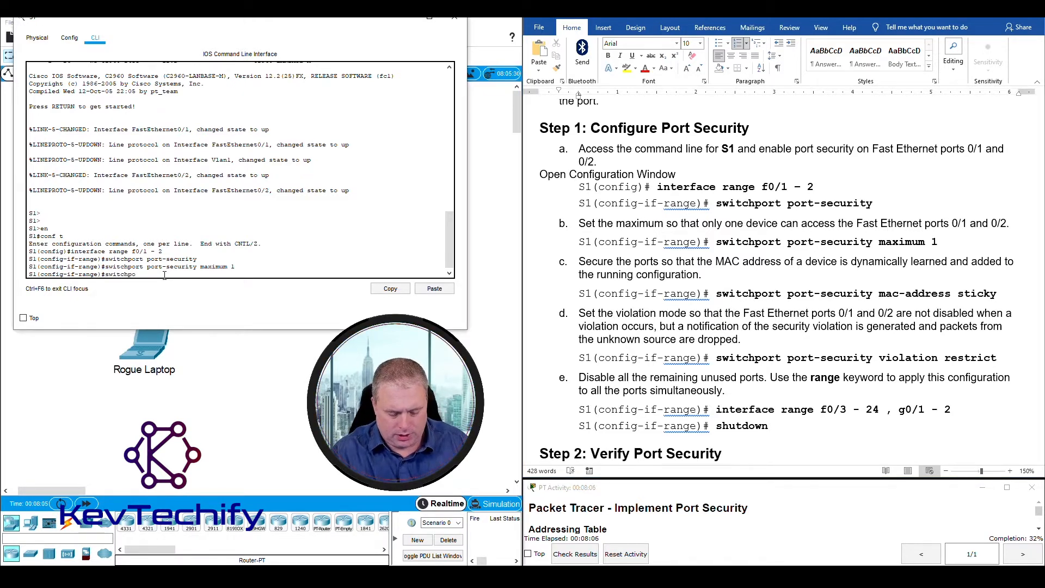
pyautogui.write('rt ')
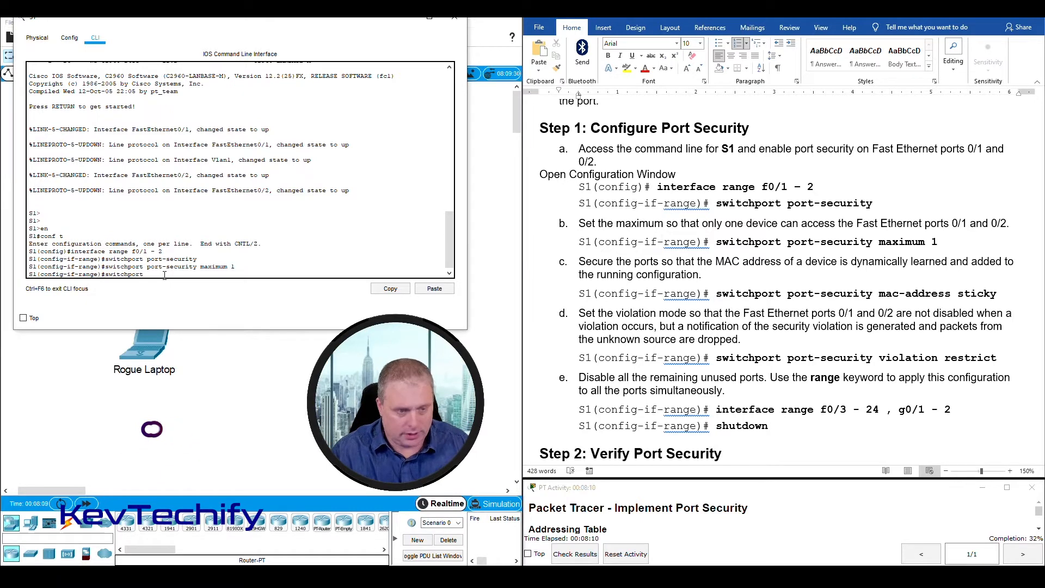
pyautogui.write('port-')
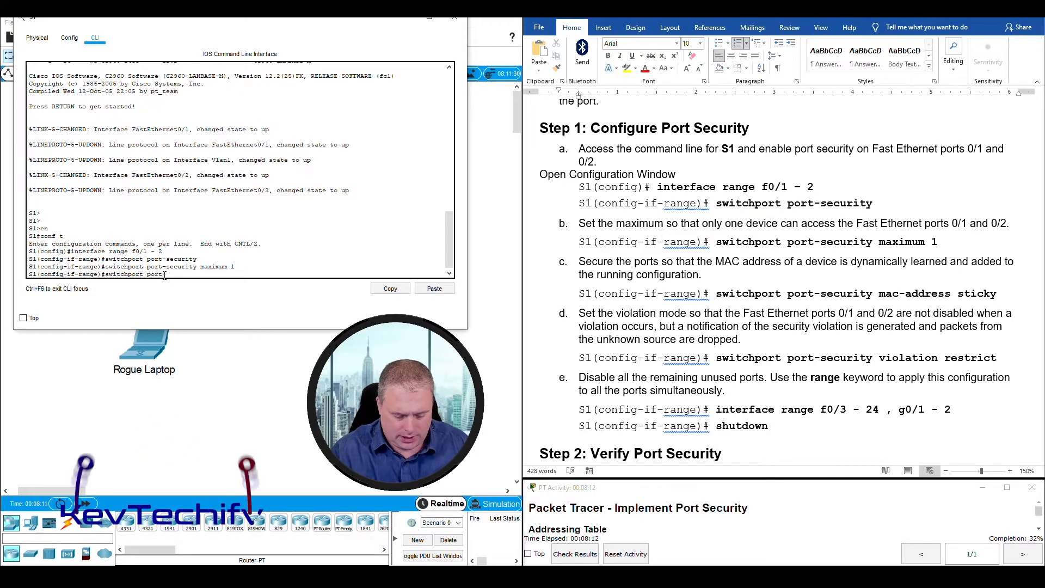
pyautogui.write('securi')
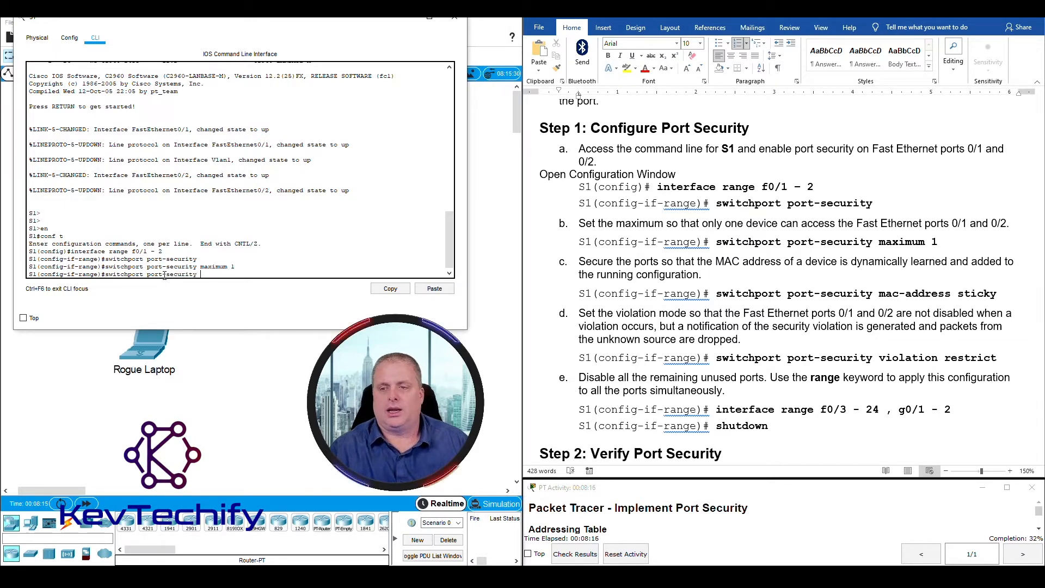
pyautogui.write('ty')
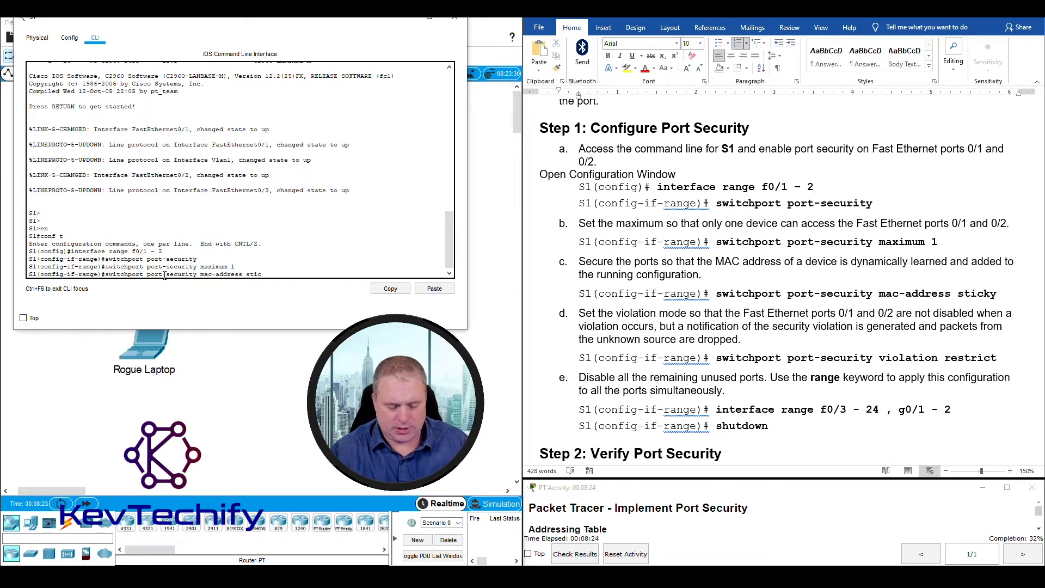
pyautogui.write('ky')
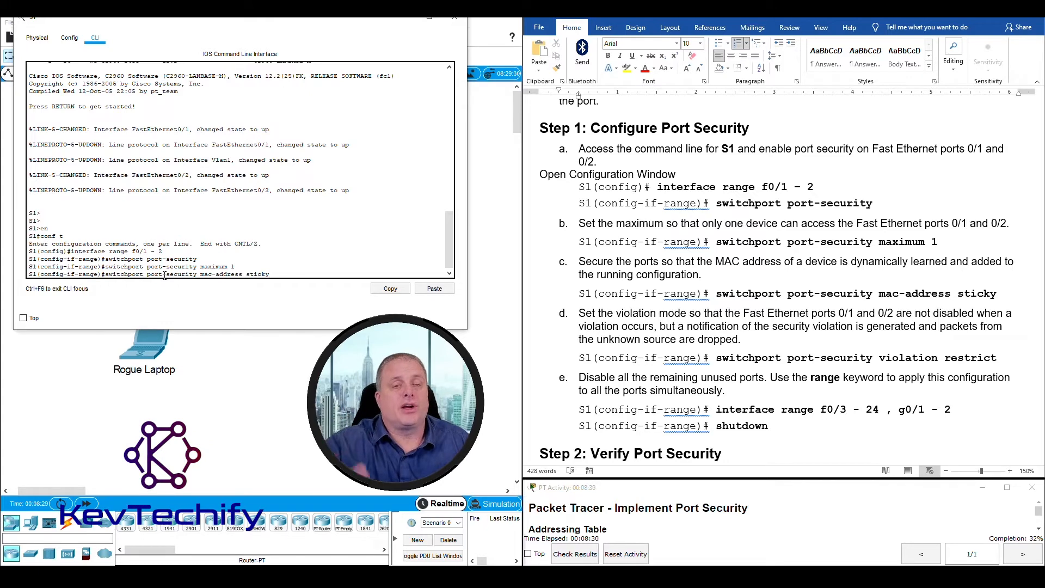
pyautogui.press('Return')
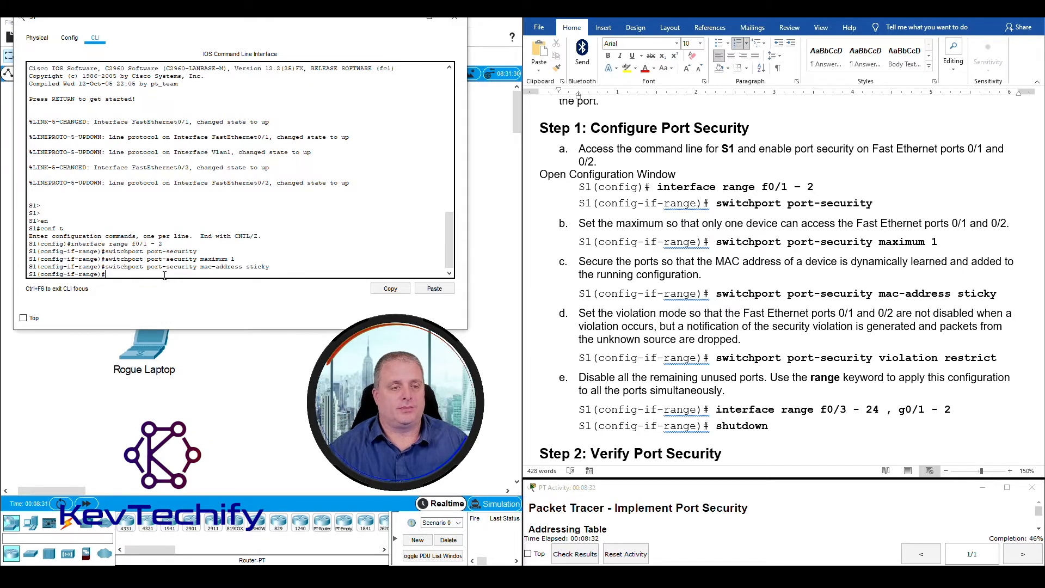
# - Following instruction d, list the available violation modes for the port range with switchport port-security violation ?
pyautogui.click(593, 320)
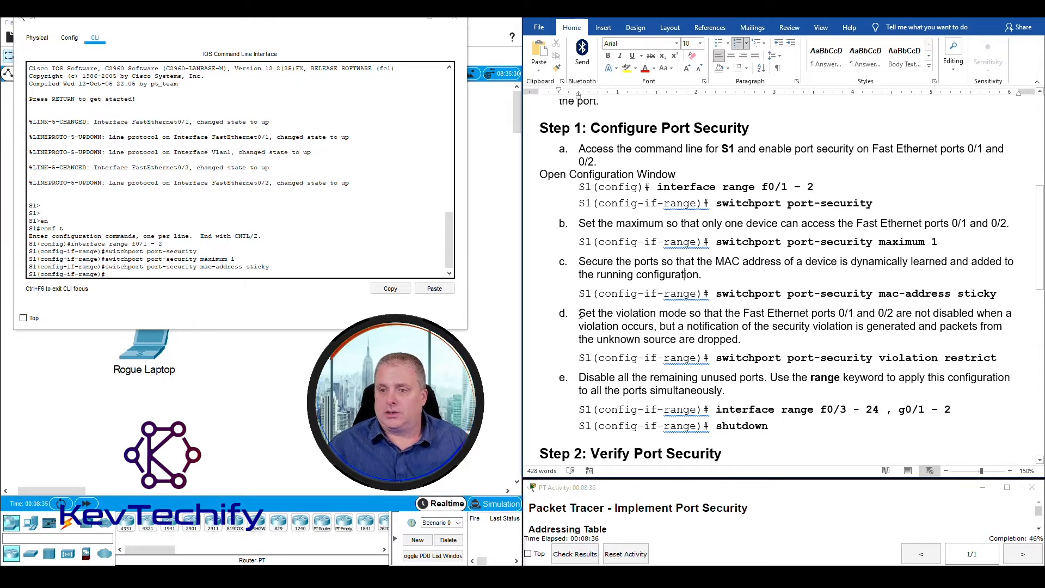
pyautogui.moveTo(579, 313); pyautogui.dragTo(739, 334)
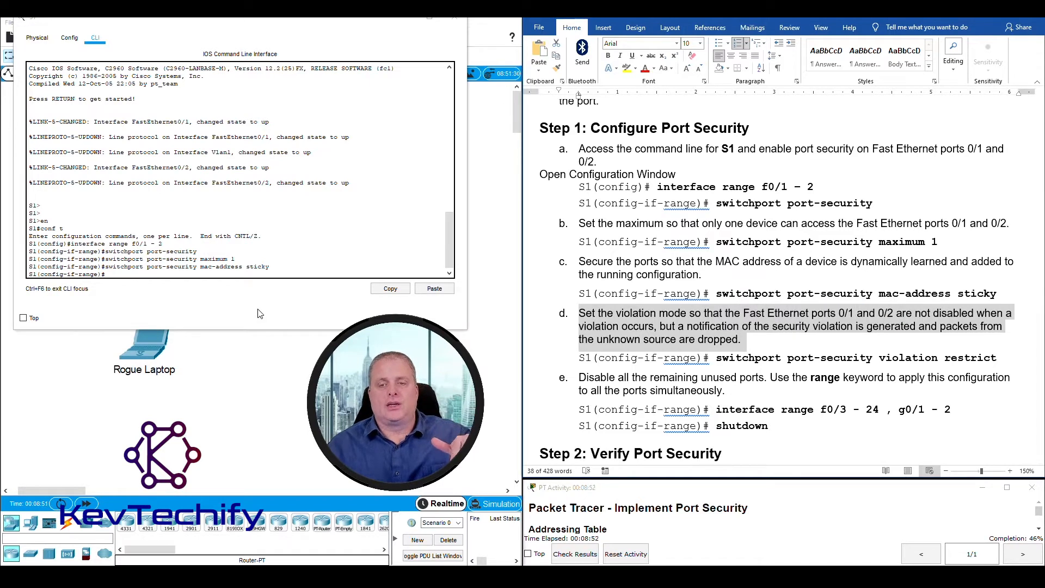
pyautogui.click(234, 273)
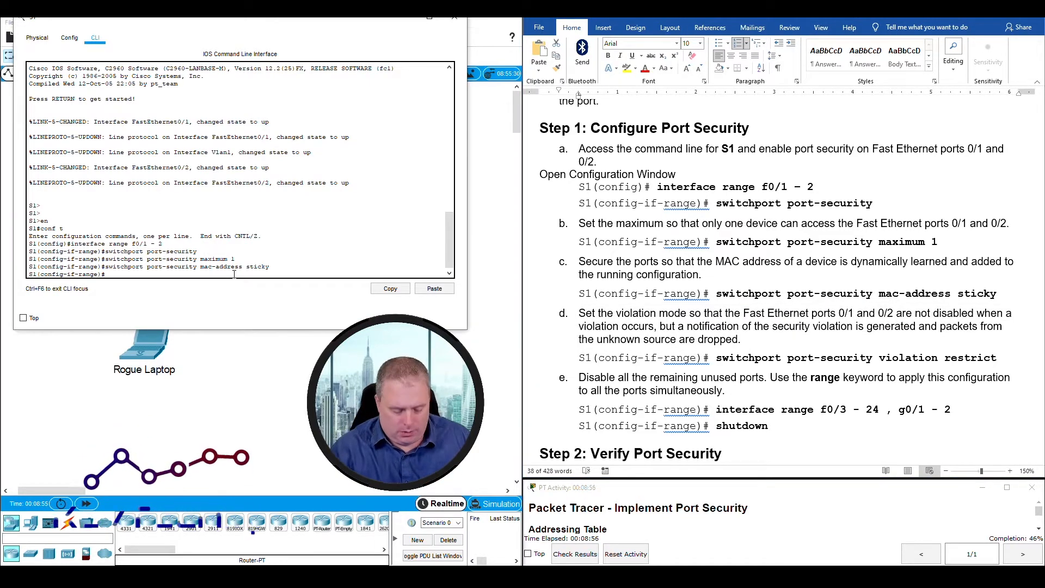
pyautogui.write('switchport')
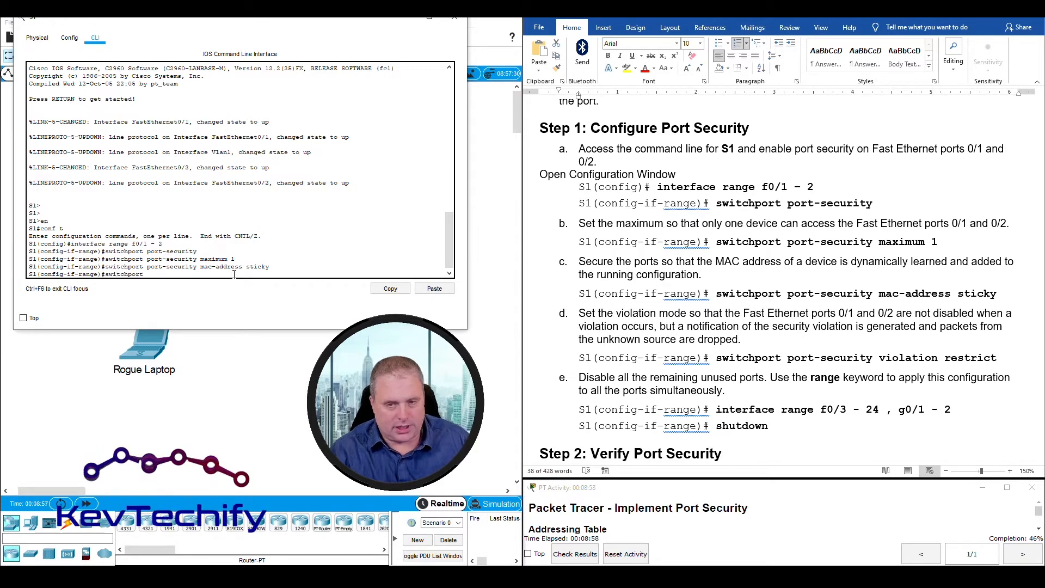
pyautogui.write(' por')
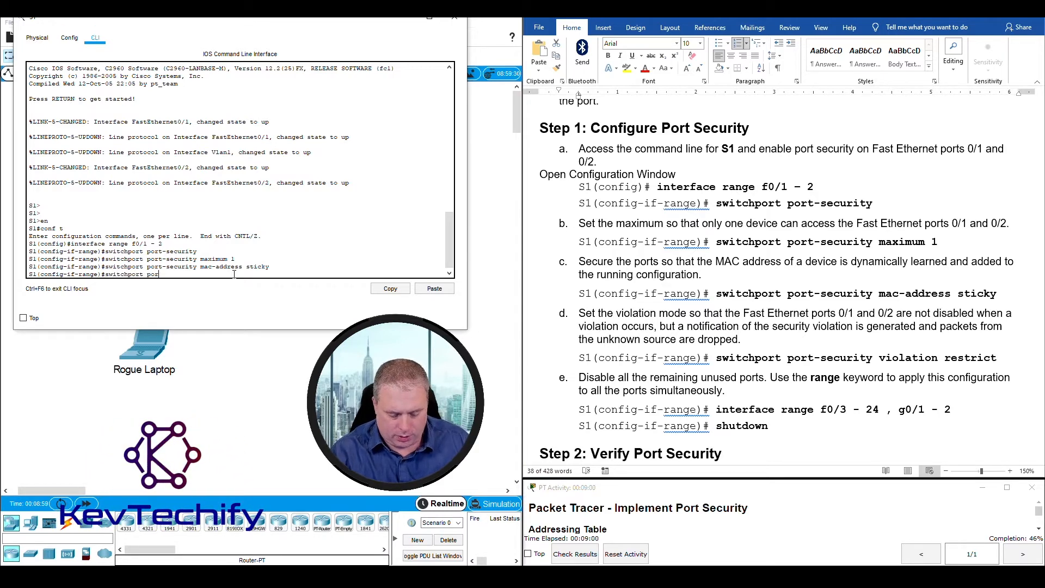
pyautogui.write('t-secur')
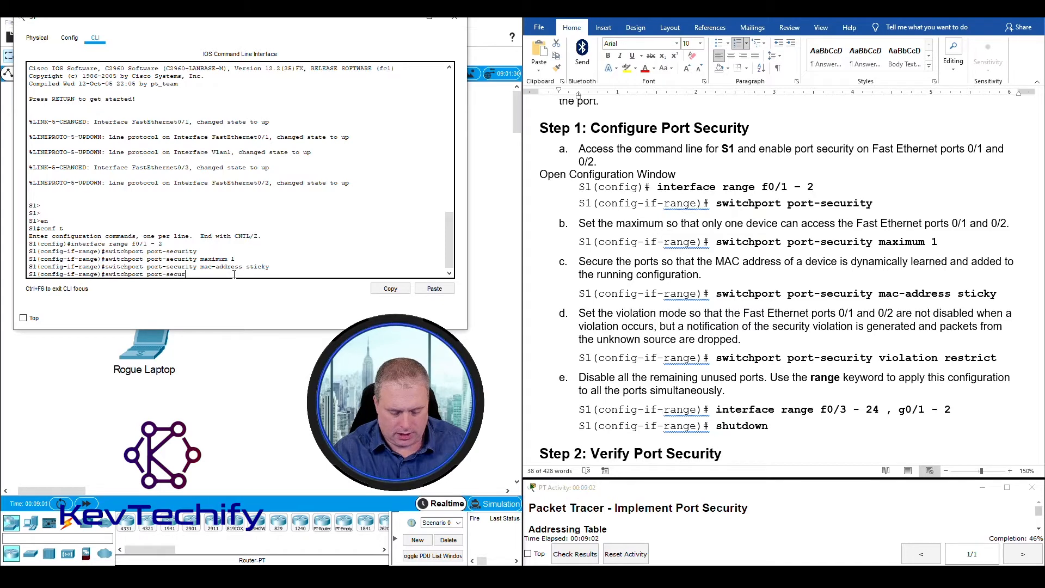
pyautogui.write('ity vi')
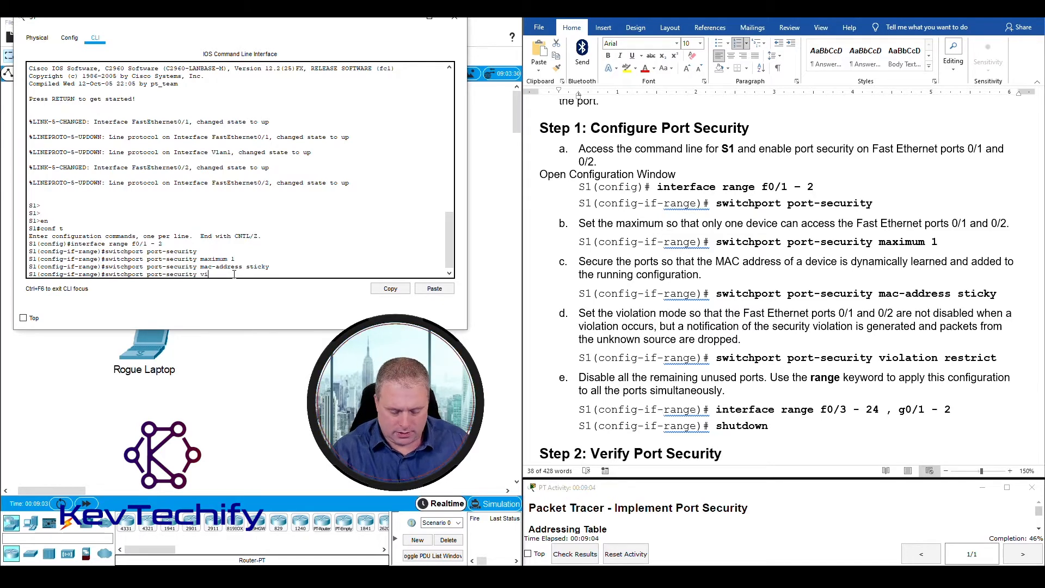
pyautogui.write('olatio')
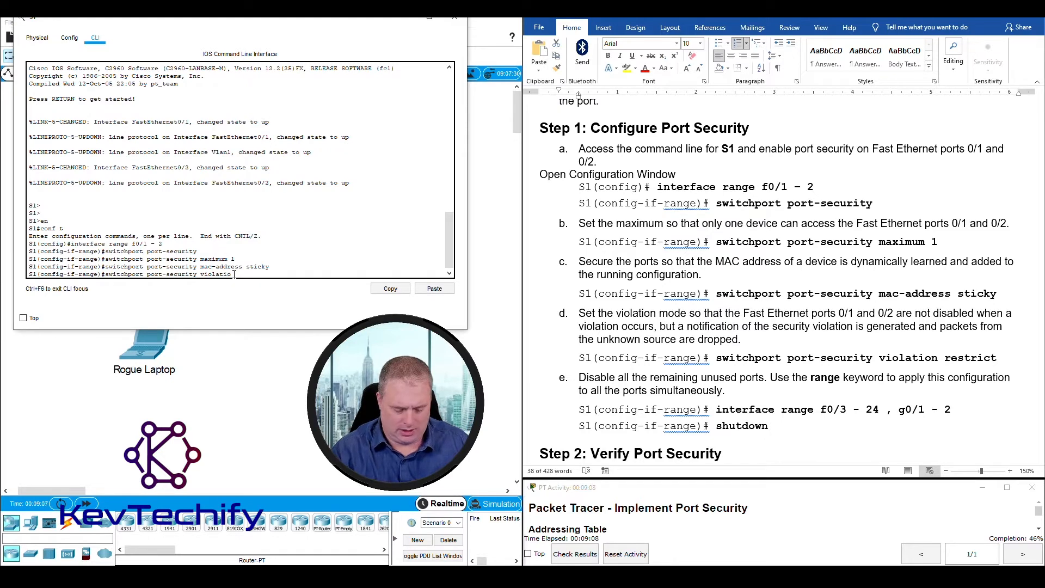
pyautogui.write('n ?')
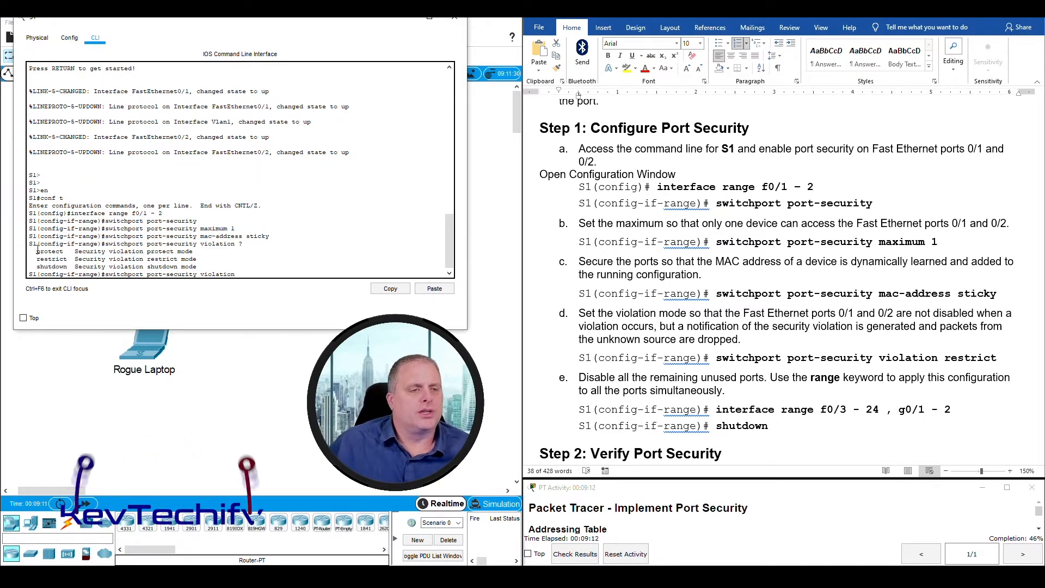
# - Compare the listed violation modes with instruction d's requirements for port state, violation notification and dropped packets
pyautogui.moveTo(60, 259)
pyautogui.mouseDown()
pyautogui.moveTo(36, 259)
pyautogui.moveTo(72, 266)
pyautogui.mouseUp()
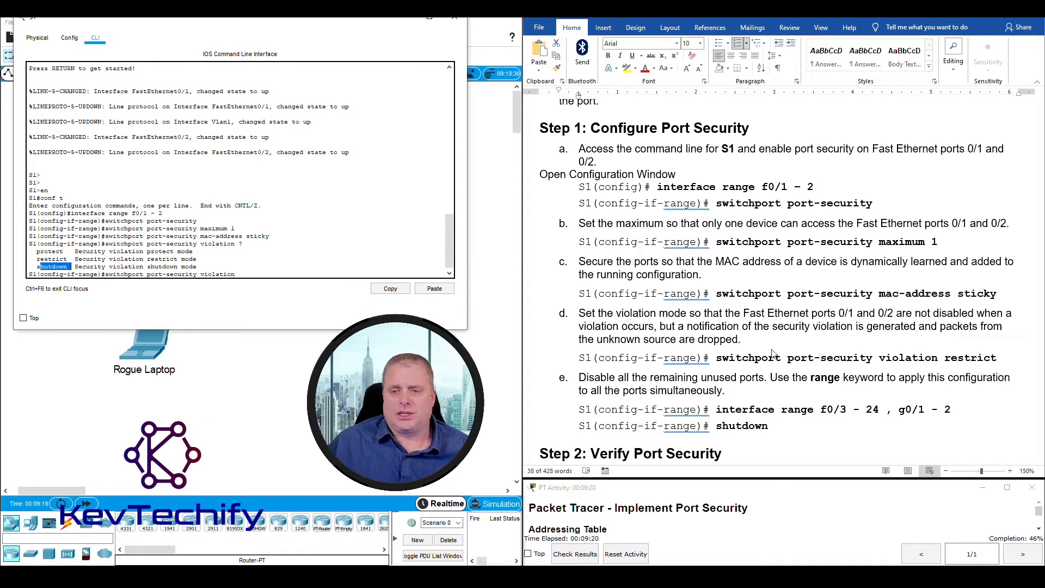
pyautogui.click(890, 327)
pyautogui.click(896, 327)
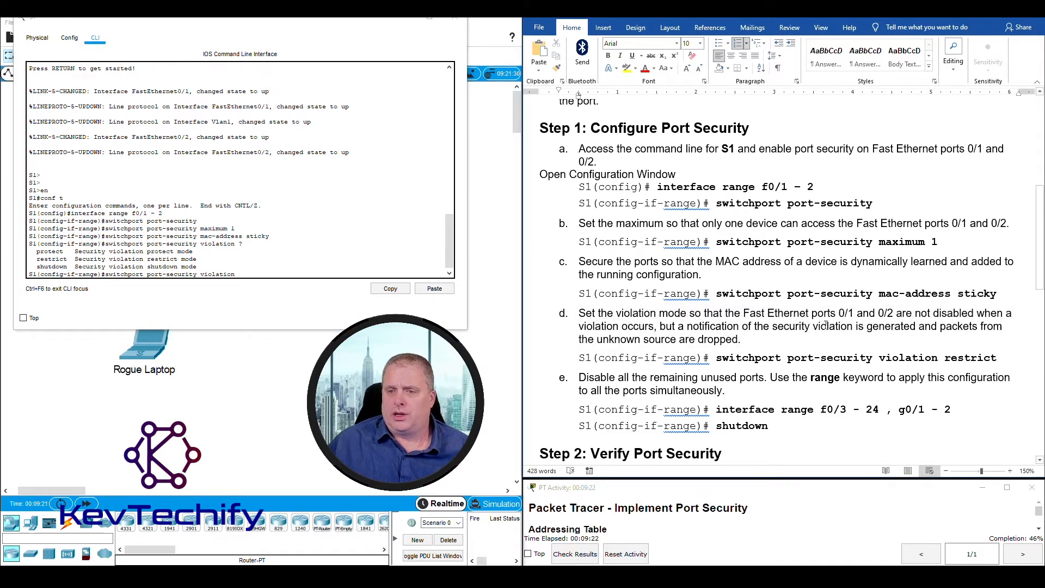
pyautogui.moveTo(961, 327); pyautogui.dragTo(740, 340)
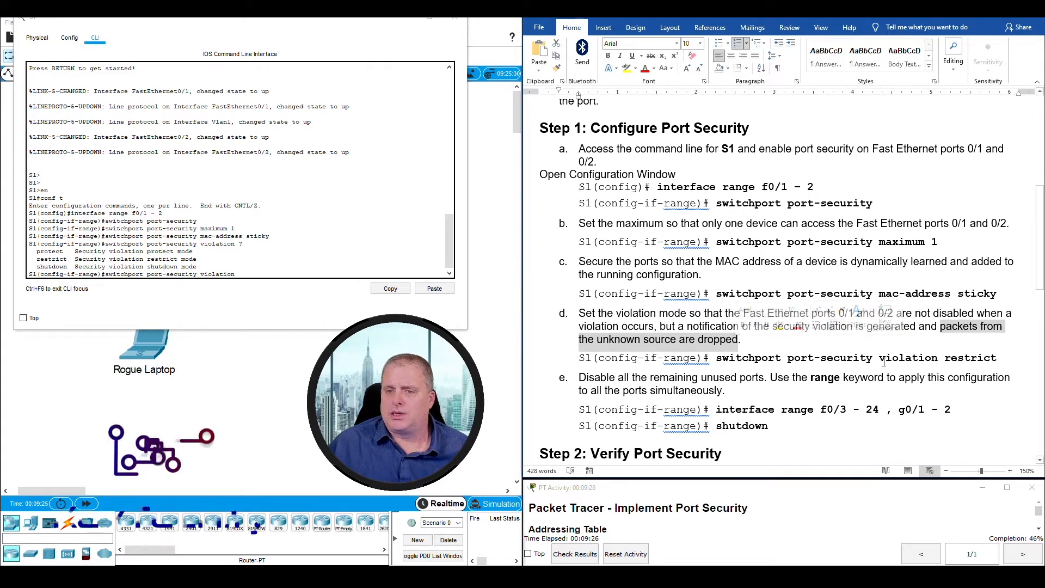
pyautogui.click(687, 326)
pyautogui.moveTo(686, 325); pyautogui.dragTo(846, 324)
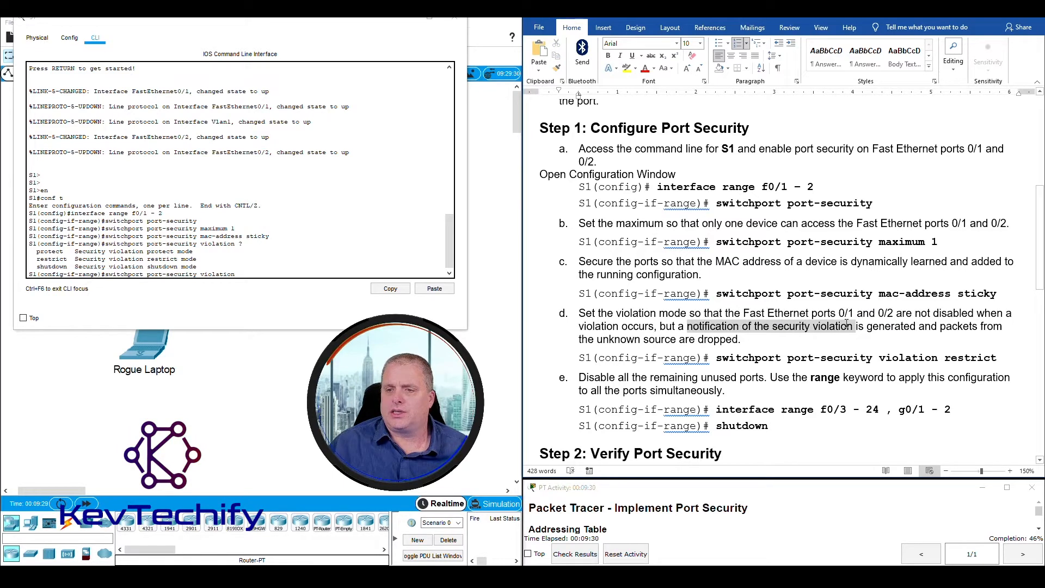
pyautogui.click(847, 324)
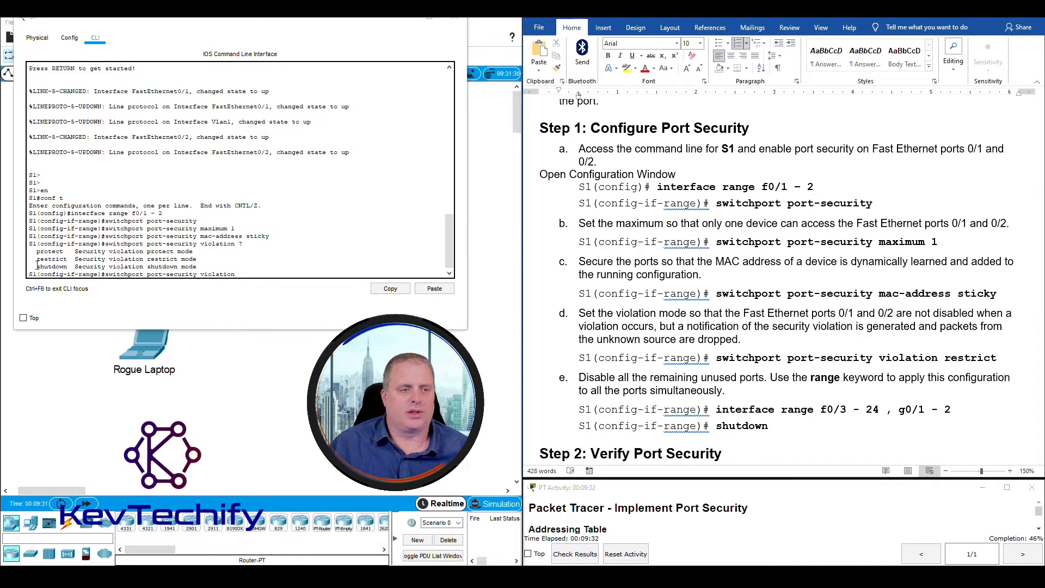
pyautogui.moveTo(36, 259); pyautogui.dragTo(72, 260)
# - Set the violation mode of the selected ports to restrict with switchport port-security violation restrict
pyautogui.click(275, 273)
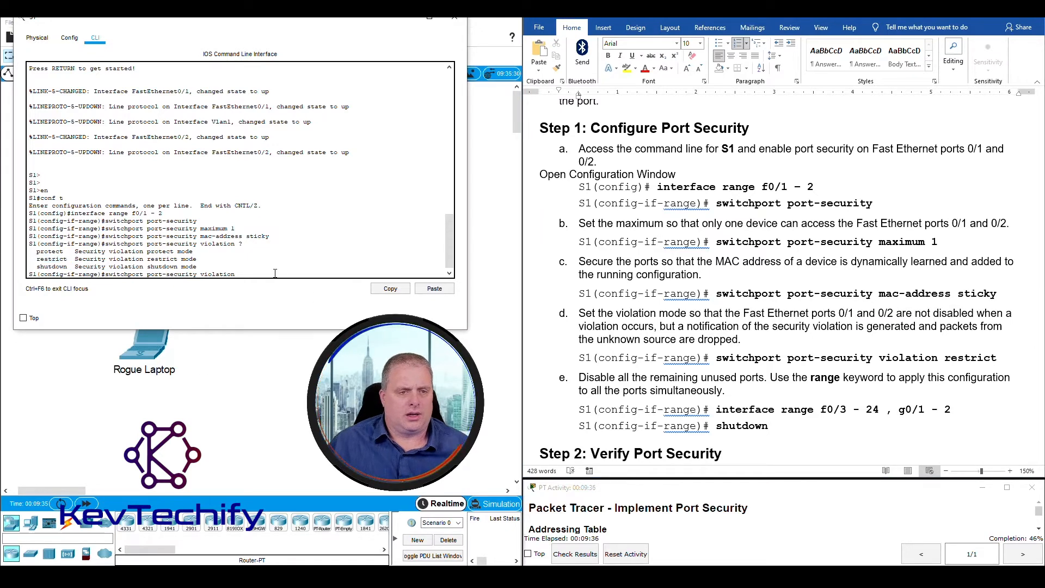
pyautogui.write('re')
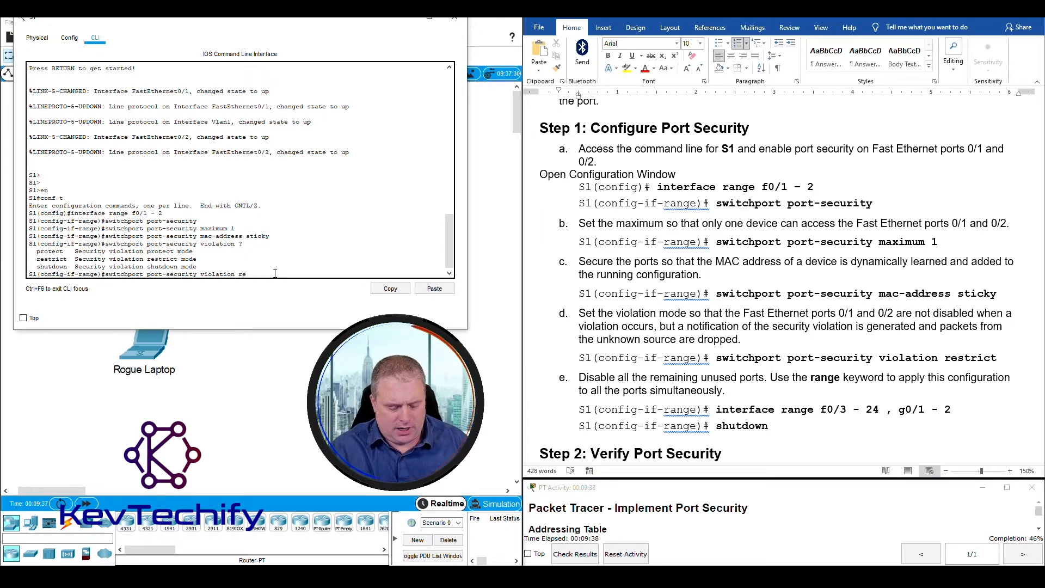
pyautogui.write('stri')
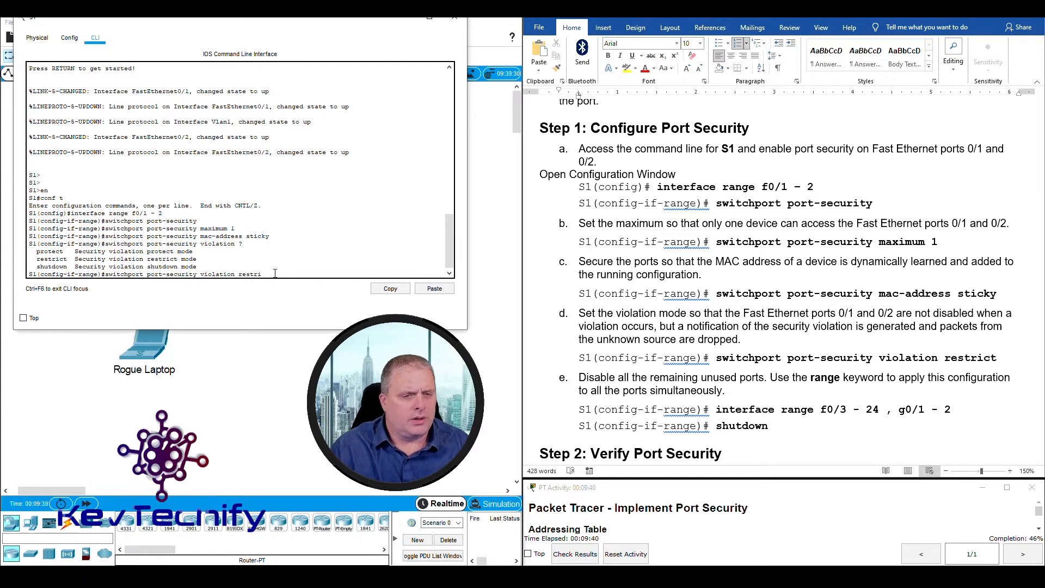
pyautogui.write('cted')
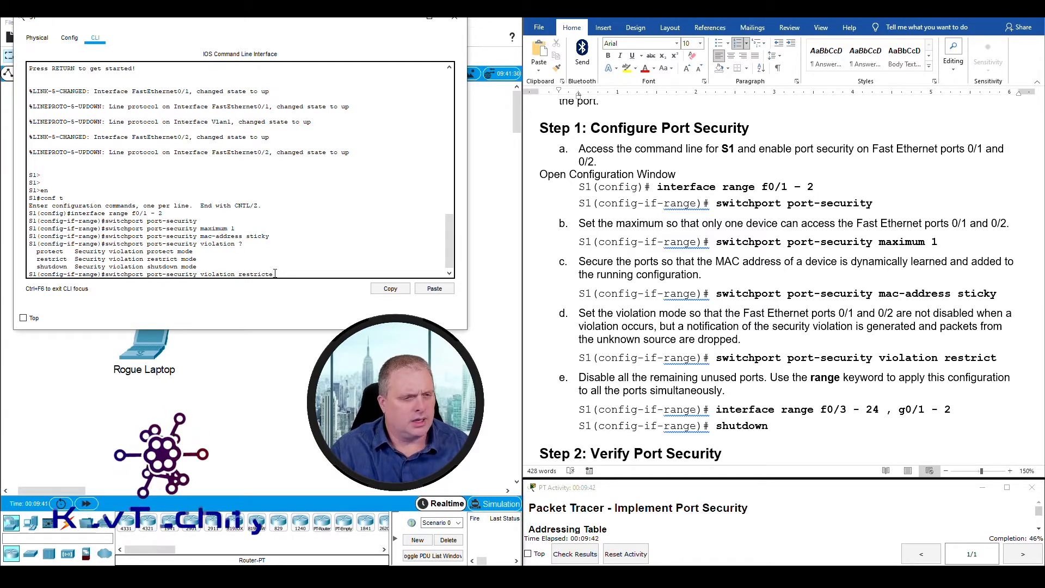
pyautogui.press('BackSpace')
pyautogui.press('BackSpace')
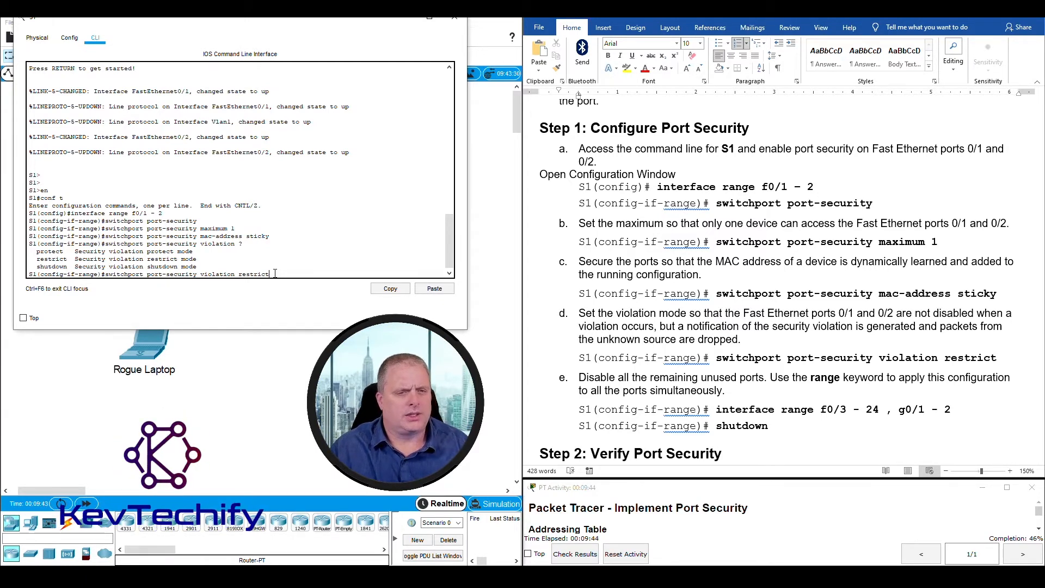
pyautogui.press('Return')
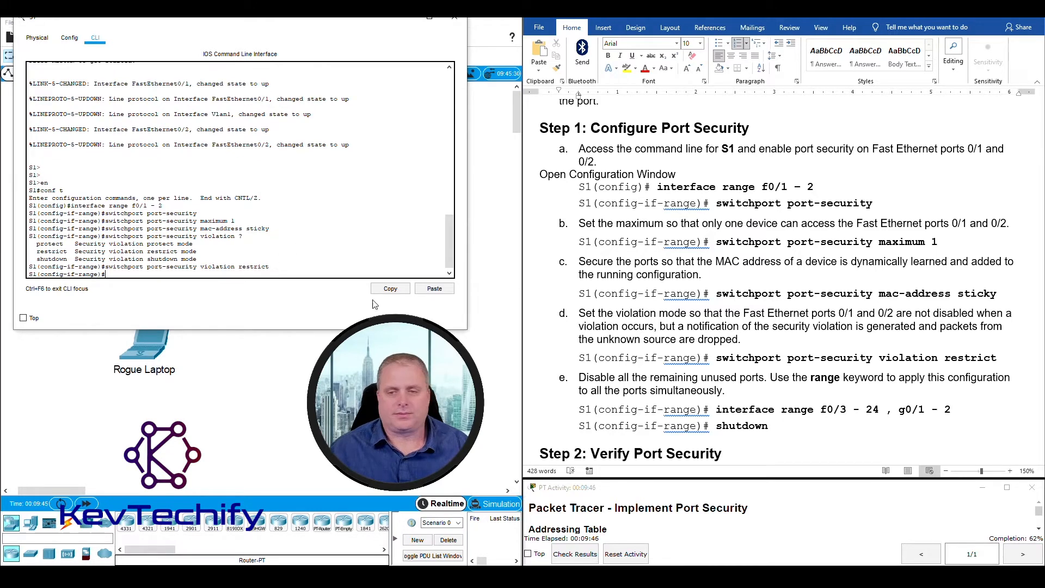
# - Compare instruction e with the network topology and the interface range already configured on S1 to identify the unused switch ports
pyautogui.click(634, 328)
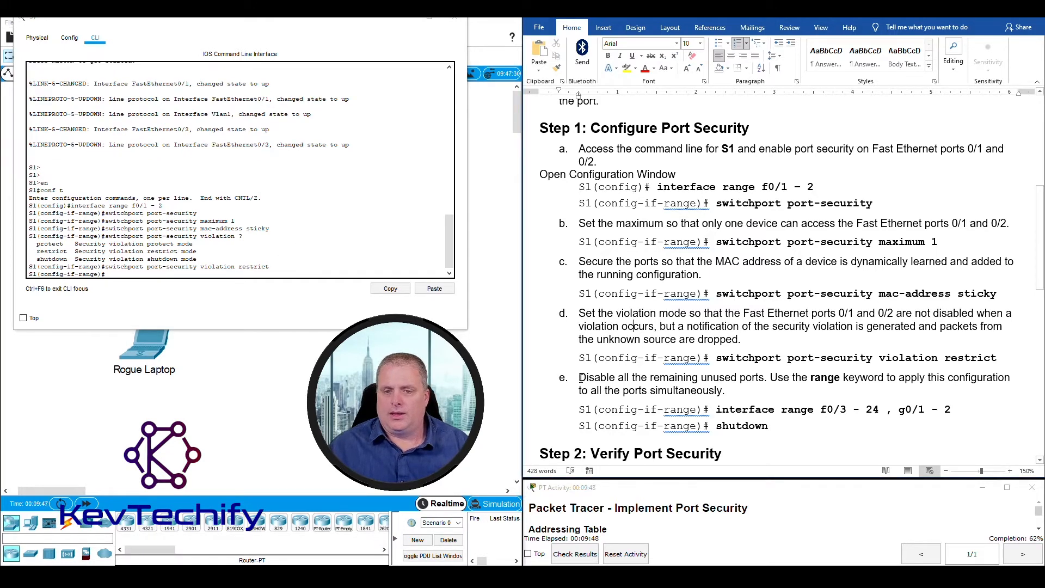
pyautogui.moveTo(580, 378); pyautogui.dragTo(926, 382)
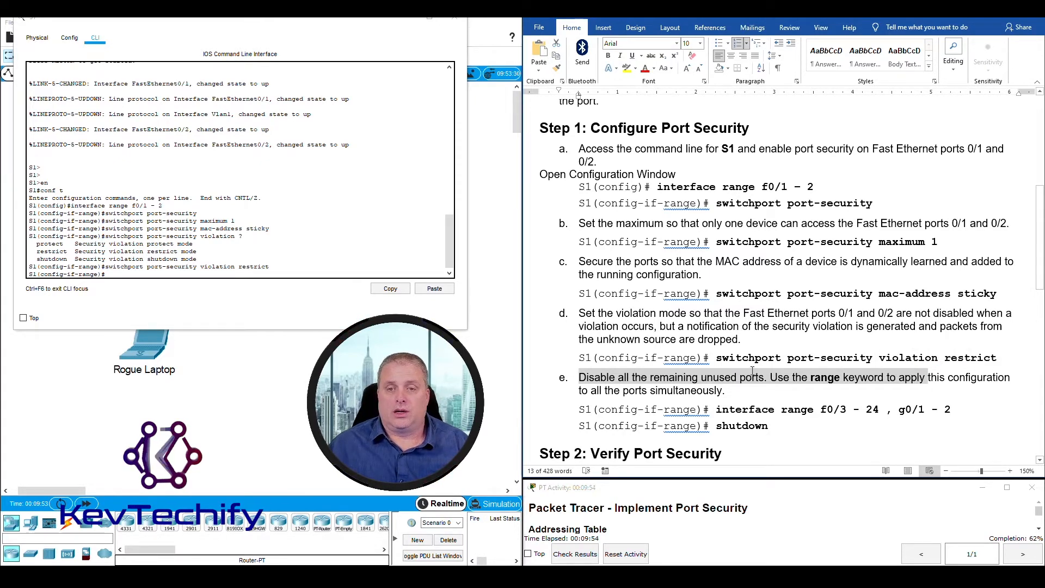
pyautogui.scroll(6, 893, 280)
pyautogui.scroll(-5, 893, 280)
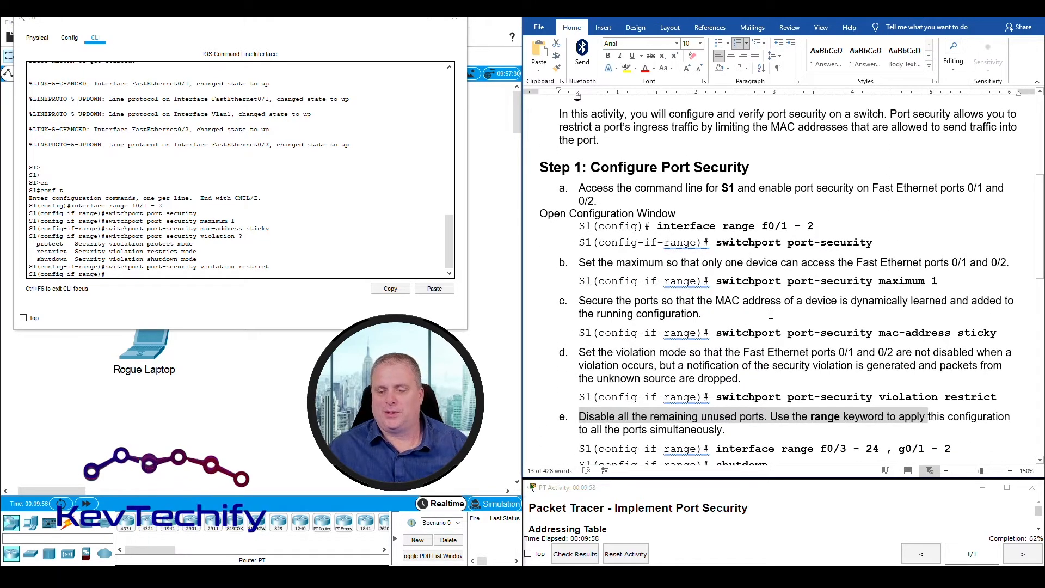
pyautogui.scroll(-1, 787, 387)
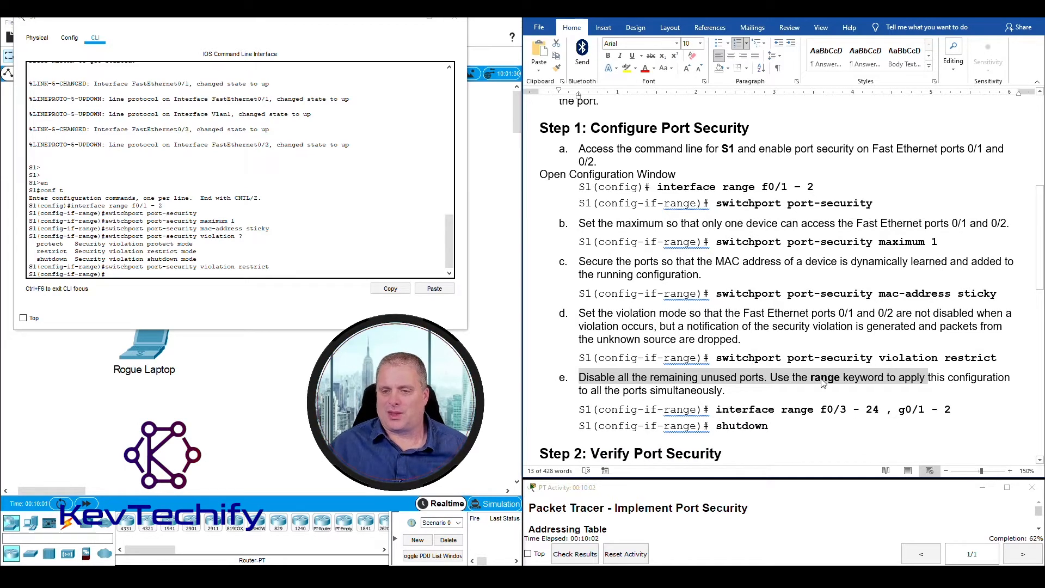
pyautogui.click(403, 21)
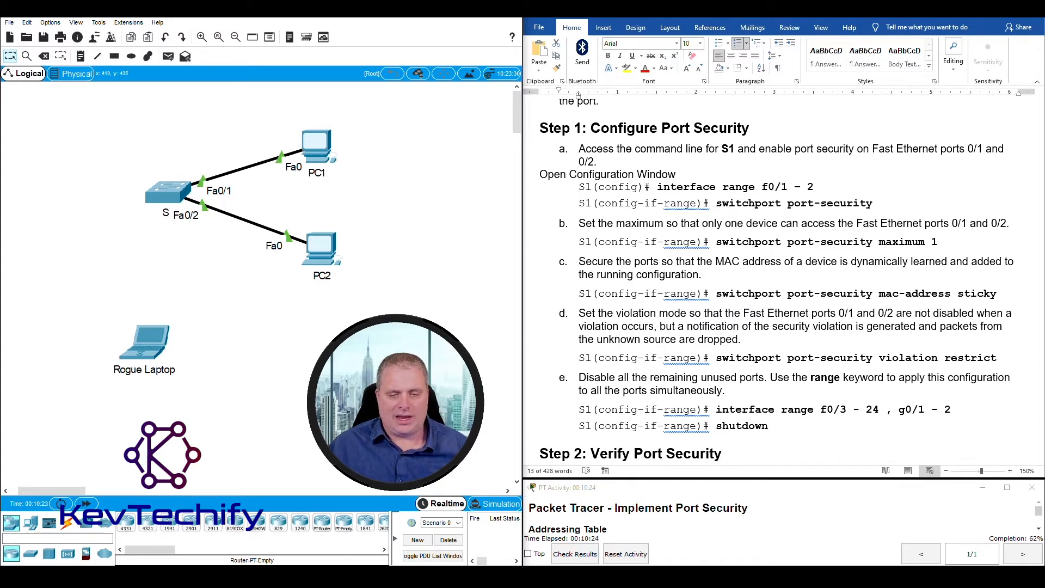
pyautogui.click(167, 191)
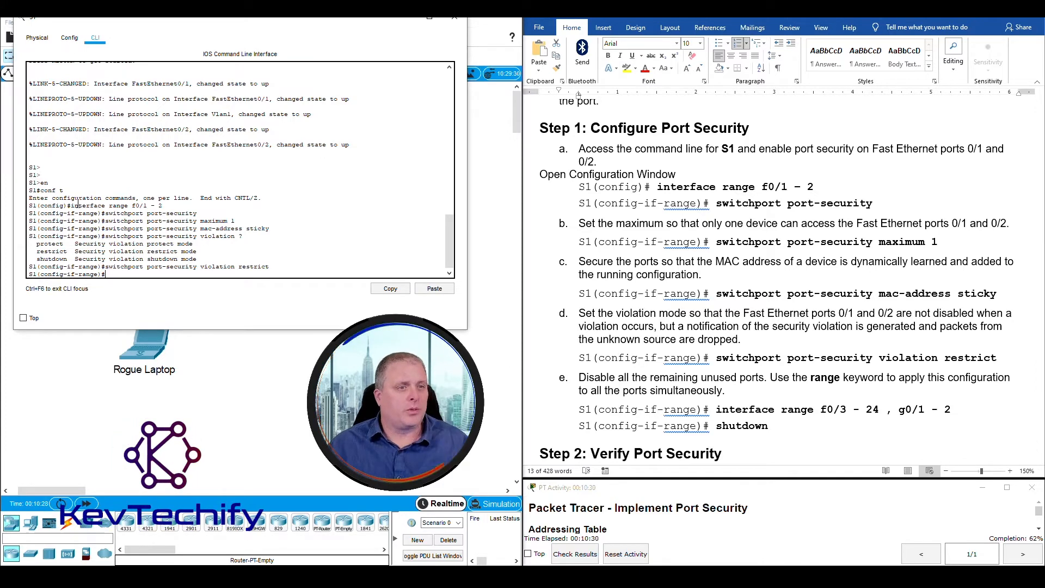
pyautogui.moveTo(132, 206); pyautogui.dragTo(164, 206)
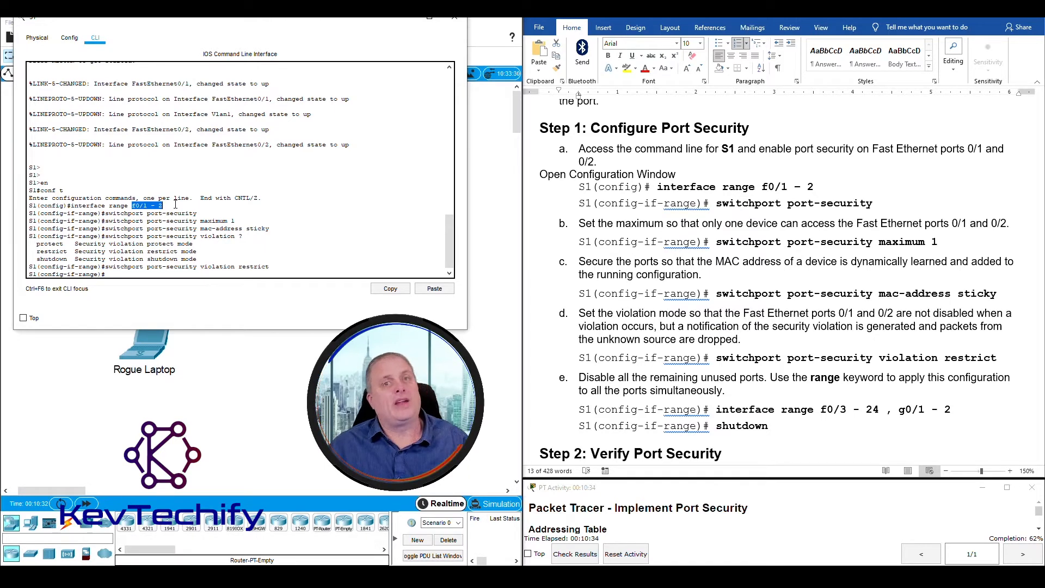
# - Disable the unused ports on S1 by selecting interface range f0/3 - 24, g0/1 - 2 and applying shutdown
pyautogui.click(129, 274)
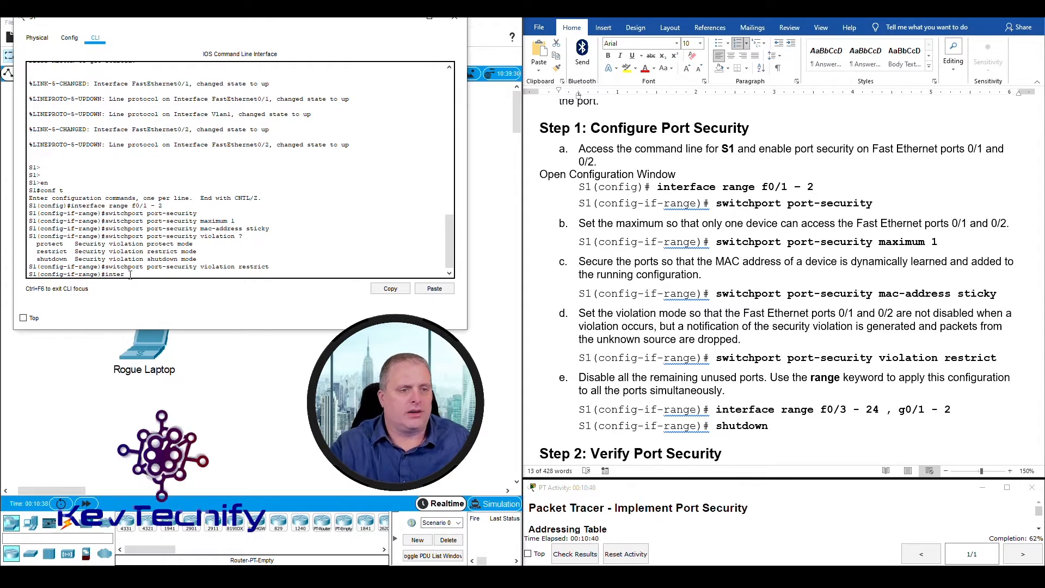
pyautogui.write('interface r')
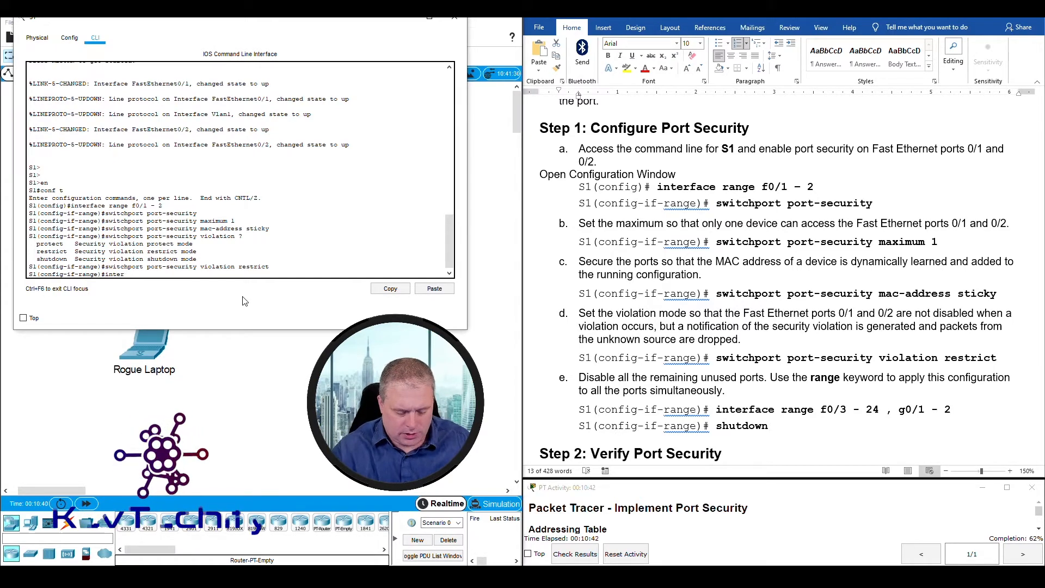
pyautogui.write('ange f0/3 - 24')
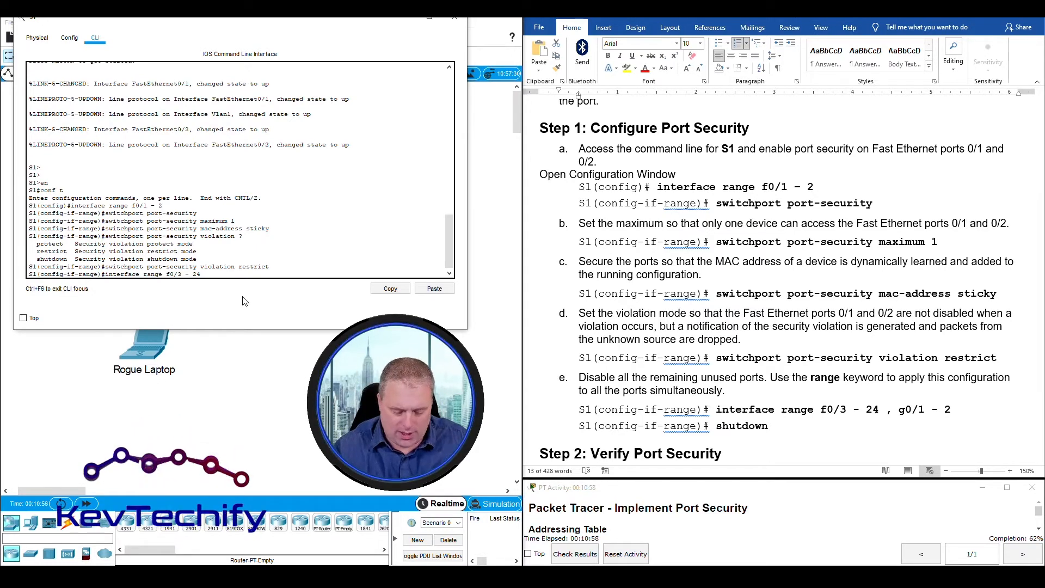
pyautogui.write(',')
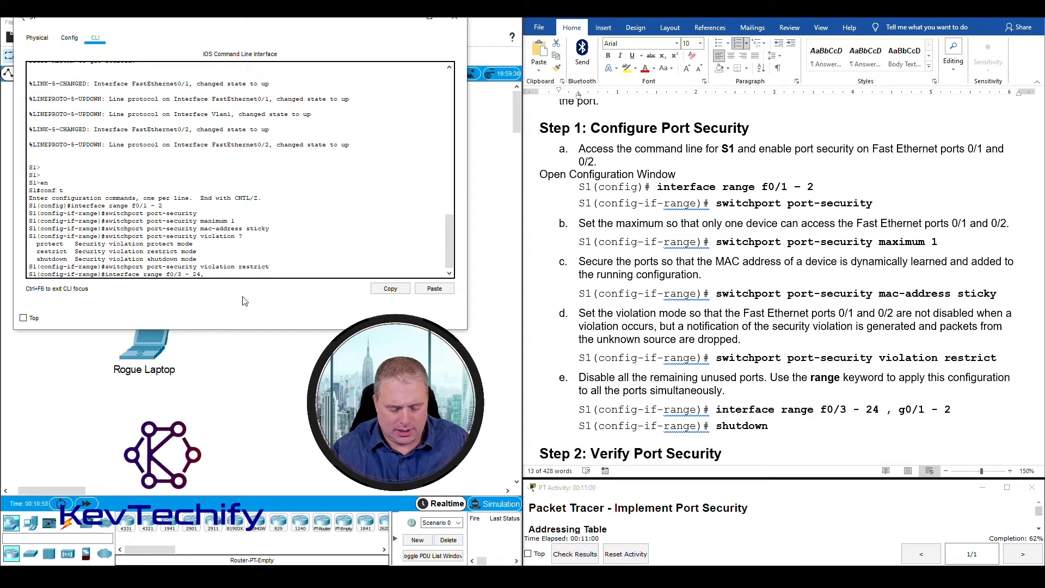
pyautogui.write(' g0/1 - 2')
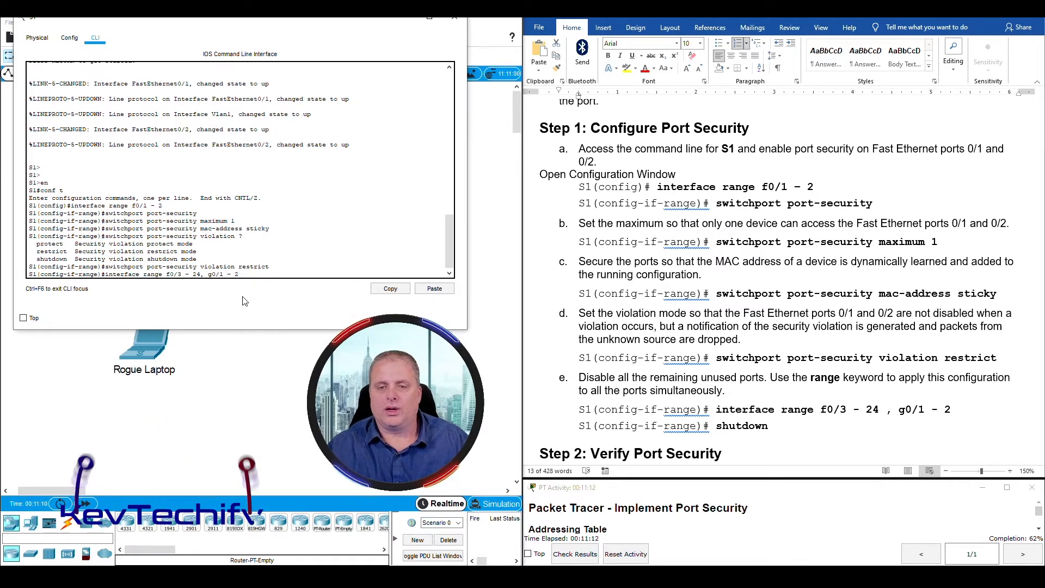
pyautogui.press('Return')
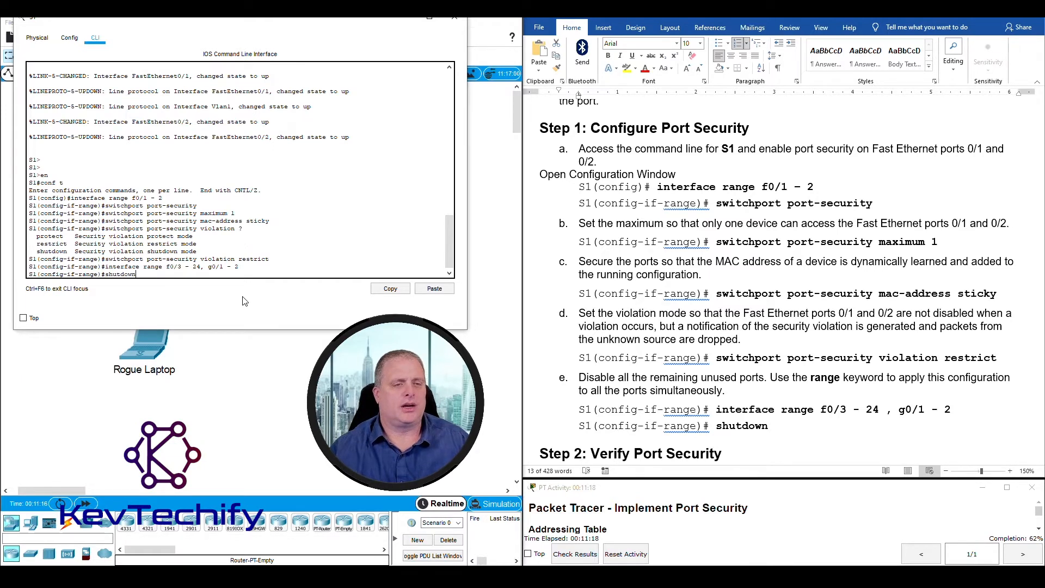
pyautogui.write('shutdown')
pyautogui.press('Return')
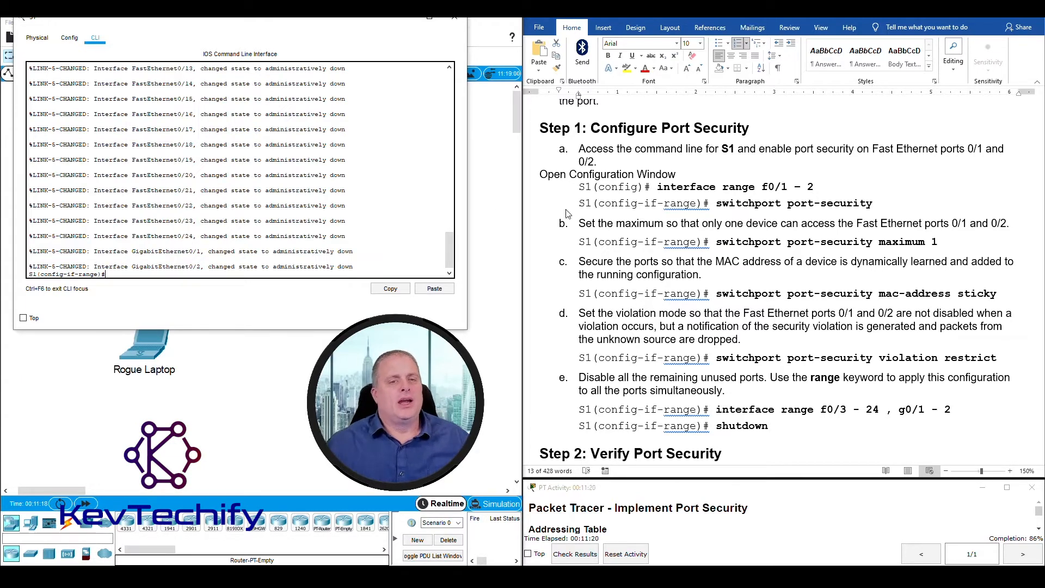
# - Review the command output on S1 for the state change of each port from FastEthernet0/3 to GigabitEthernet0/2
pyautogui.moveTo(456, 264); pyautogui.dragTo(456, 225)
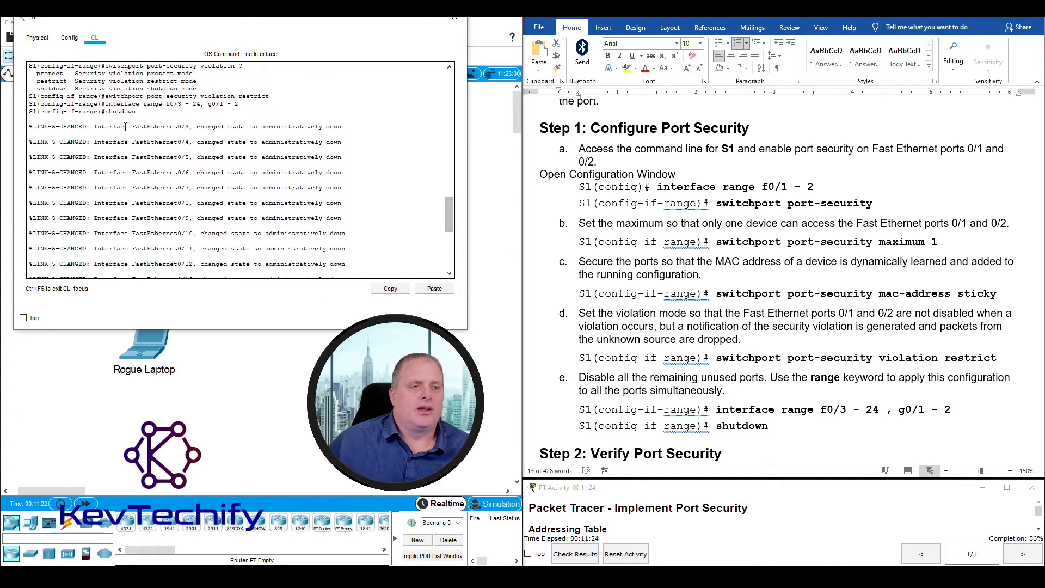
pyautogui.moveTo(132, 127); pyautogui.dragTo(182, 128)
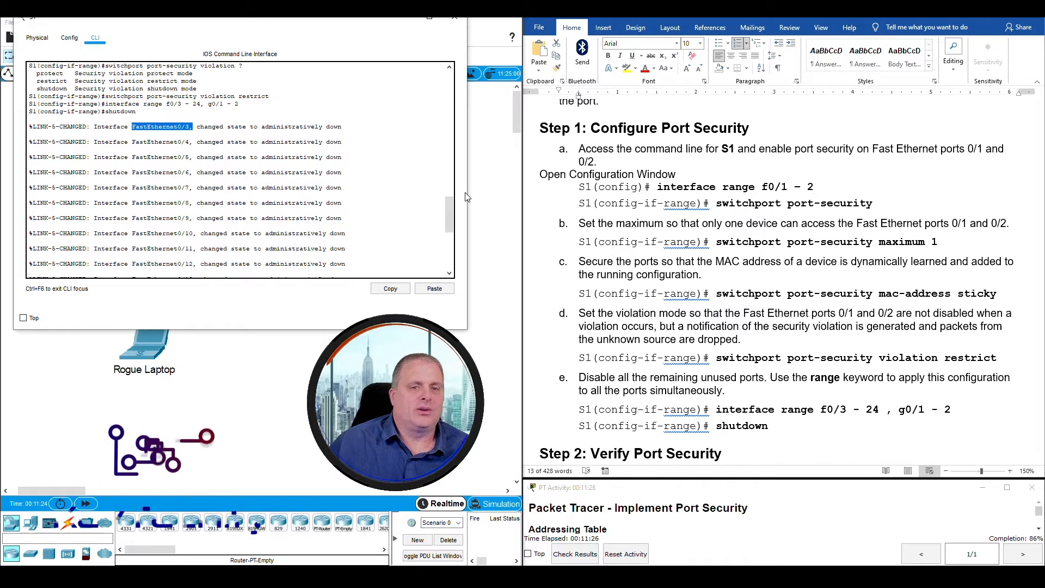
pyautogui.moveTo(450, 209); pyautogui.dragTo(460, 274)
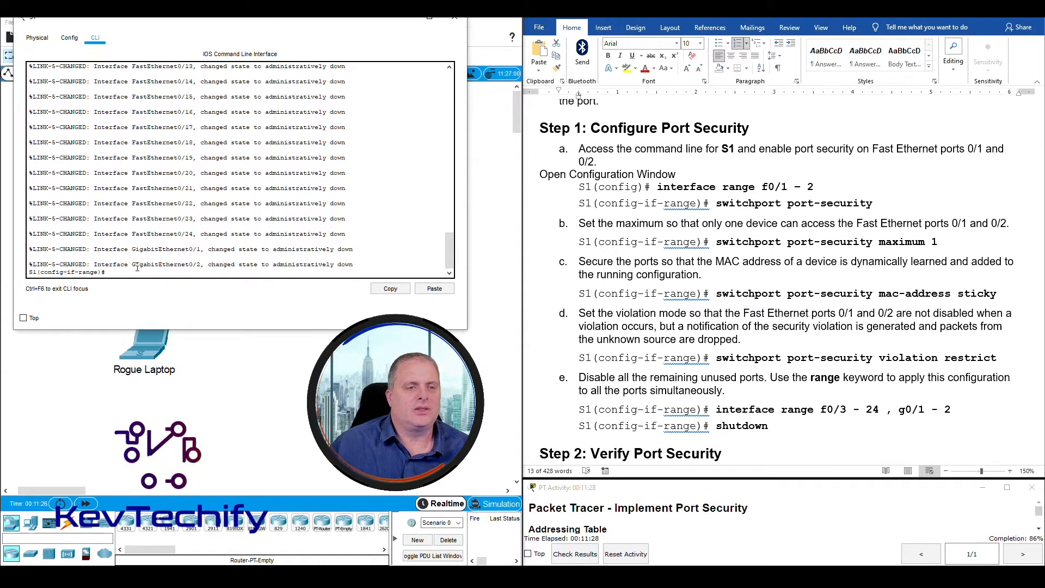
pyautogui.moveTo(132, 265); pyautogui.dragTo(208, 269)
pyautogui.moveTo(273, 264); pyautogui.dragTo(351, 264)
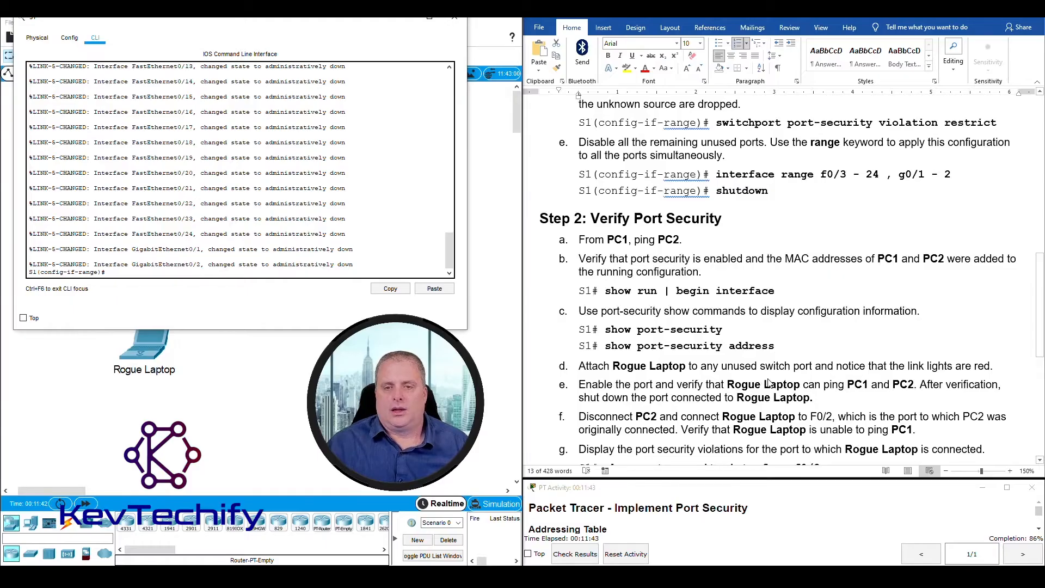
# - Put S1's window away and open the Command Prompt on PC1 for instruction a of Step 2
pyautogui.scroll(-1, 768, 383)
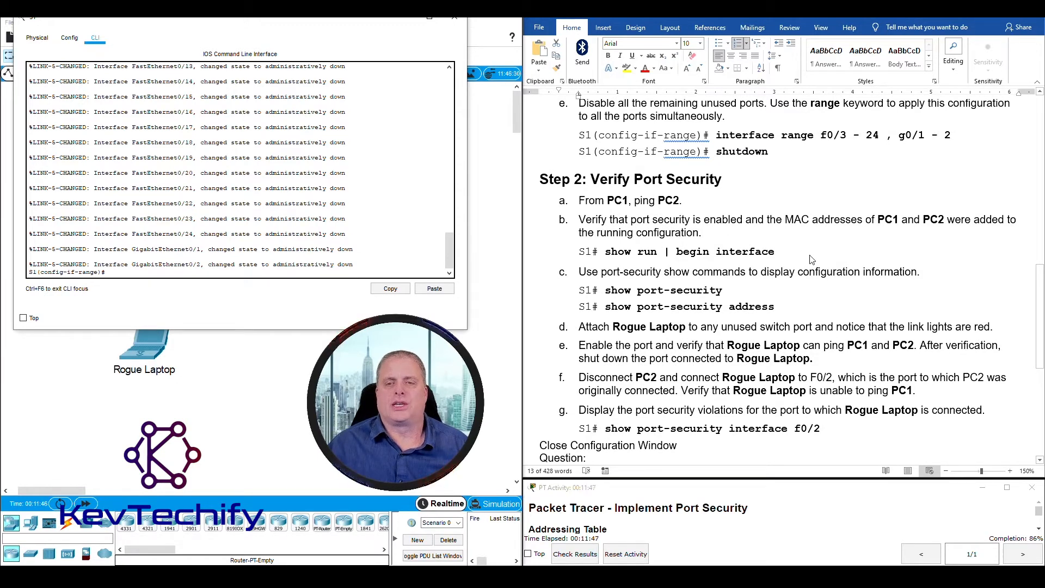
pyautogui.click(405, 19)
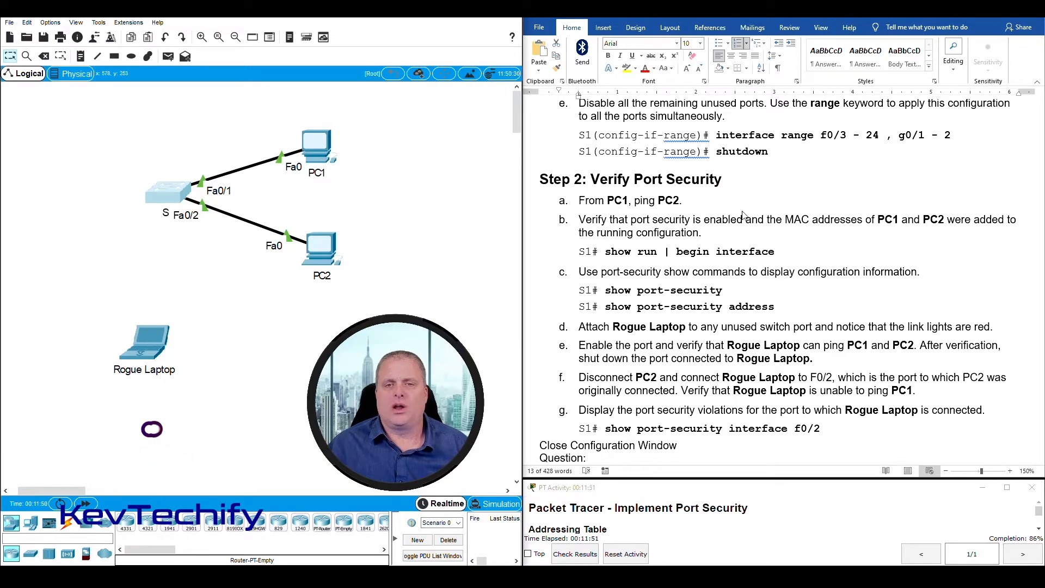
pyautogui.click(319, 148)
pyautogui.moveTo(445, 129); pyautogui.dragTo(126, 19)
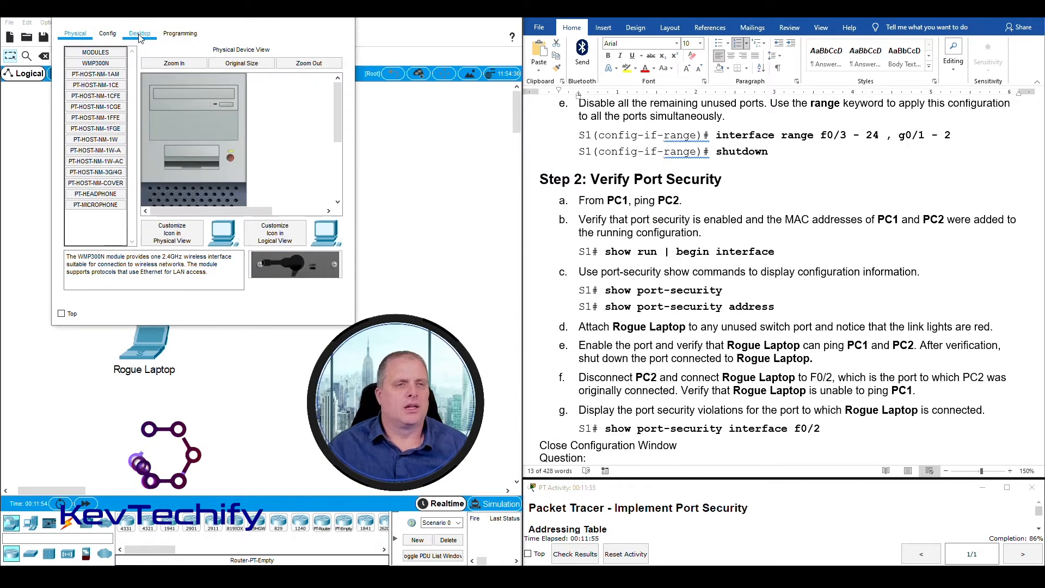
pyautogui.click(134, 38)
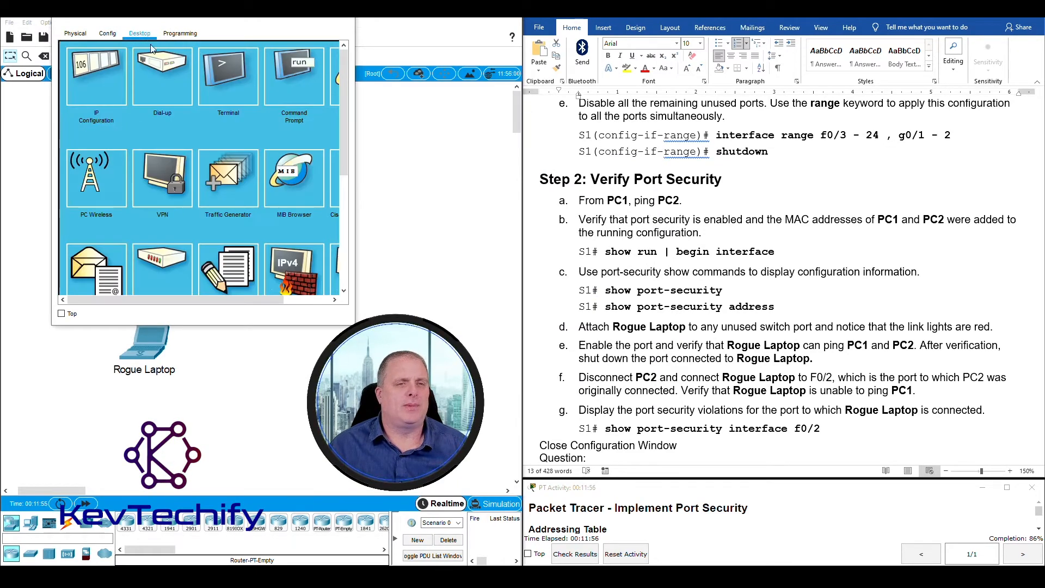
pyautogui.click(292, 73)
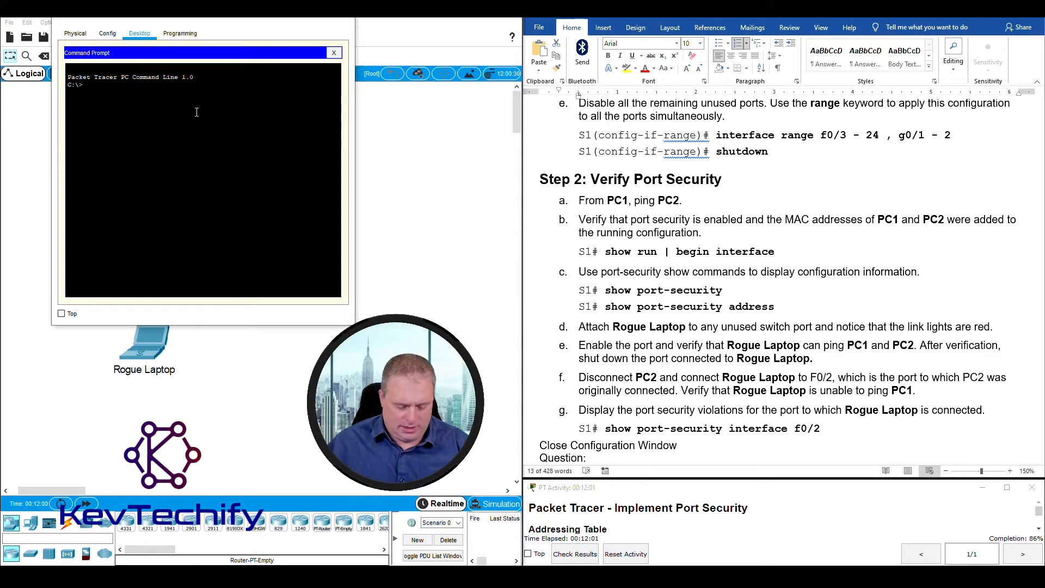
# - Ping PC2 from PC1 with ping 10.10.10.11, using the address listed in the document's addressing table
pyautogui.write('ping')
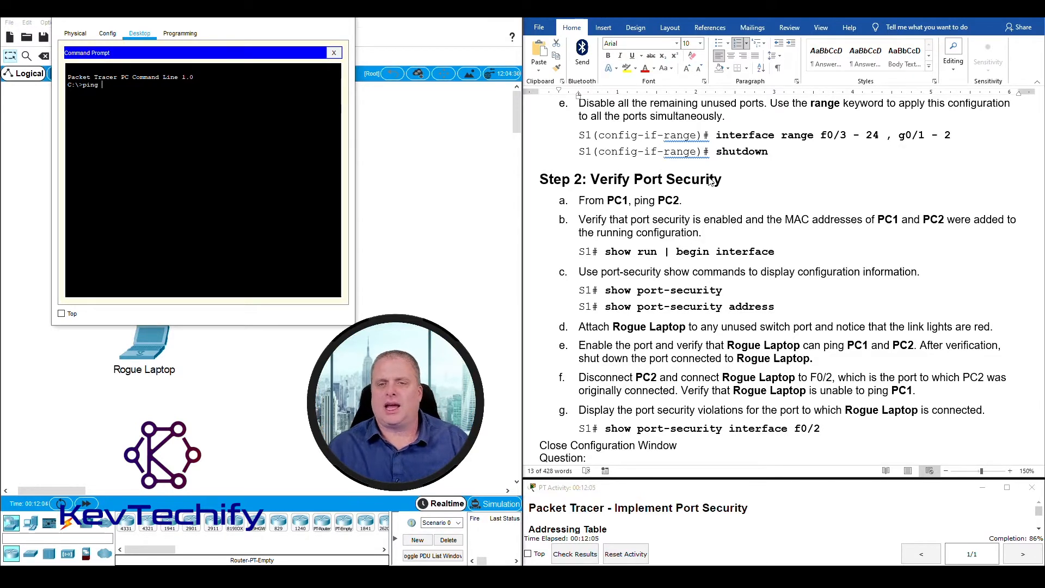
pyautogui.scroll(15, 710, 182)
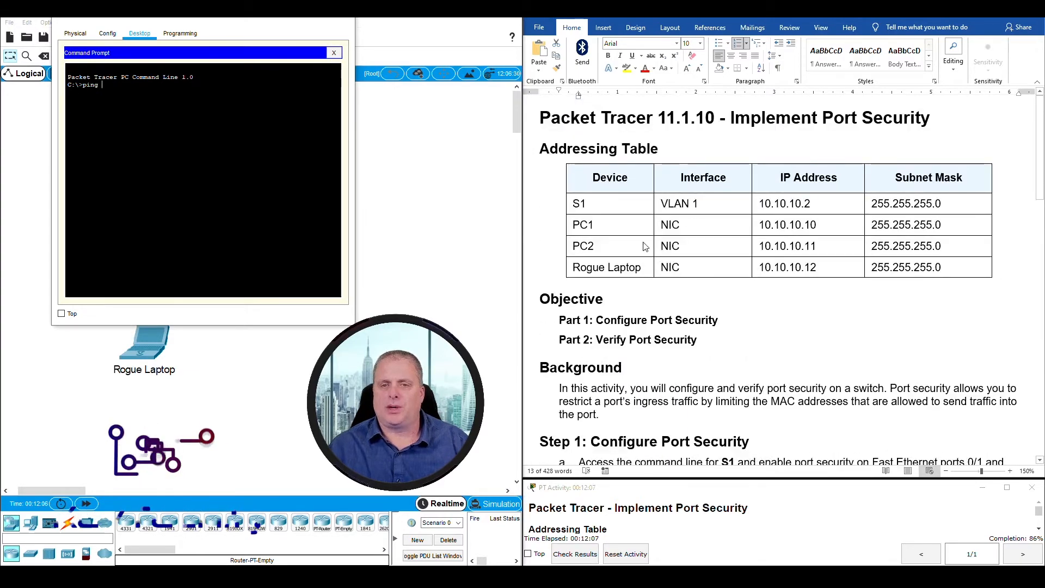
pyautogui.moveTo(759, 246); pyautogui.dragTo(806, 246)
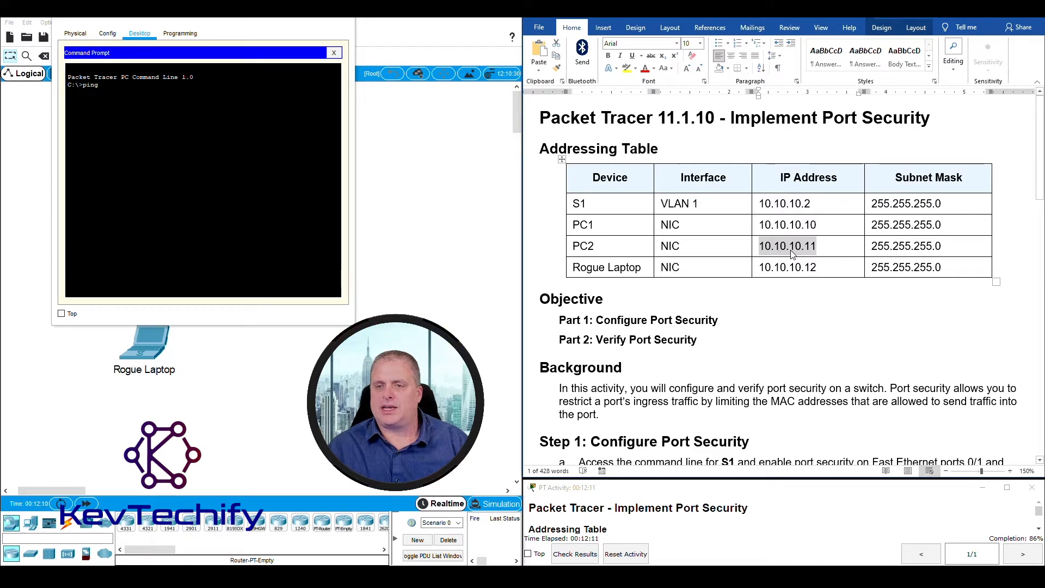
pyautogui.click(178, 99)
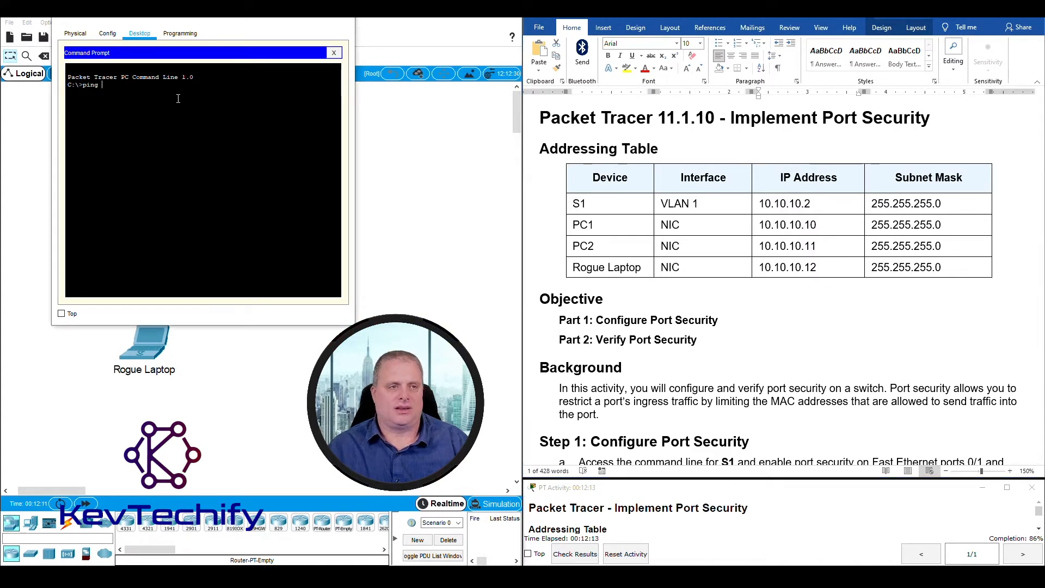
pyautogui.write('ping 10.10.10.')
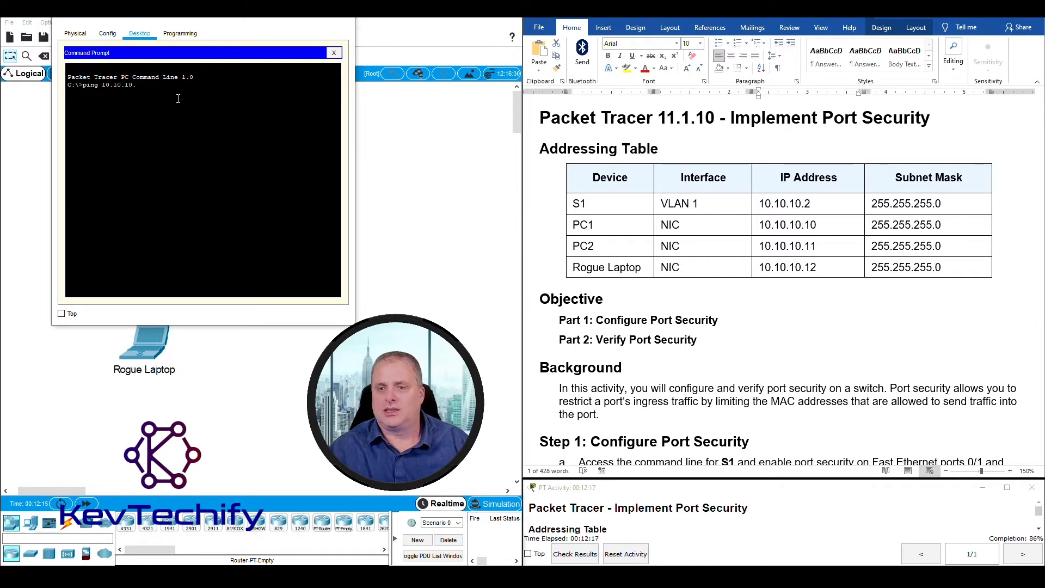
pyautogui.write('11')
pyautogui.press('Return')
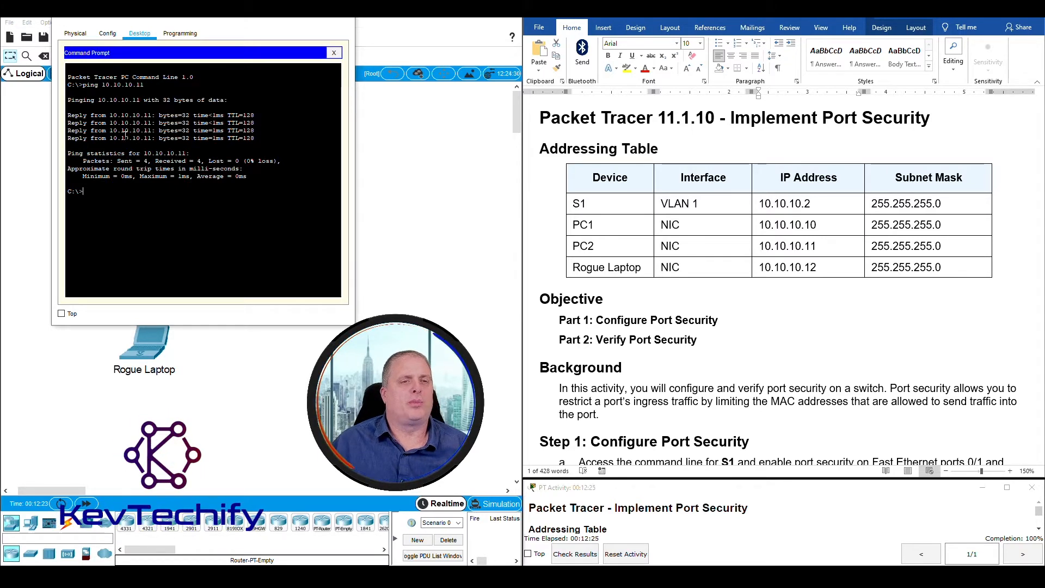
# - Consult Step 2 of the lab document, put PC1's window away and open the command line of S1
pyautogui.scroll(-12, 740, 310)
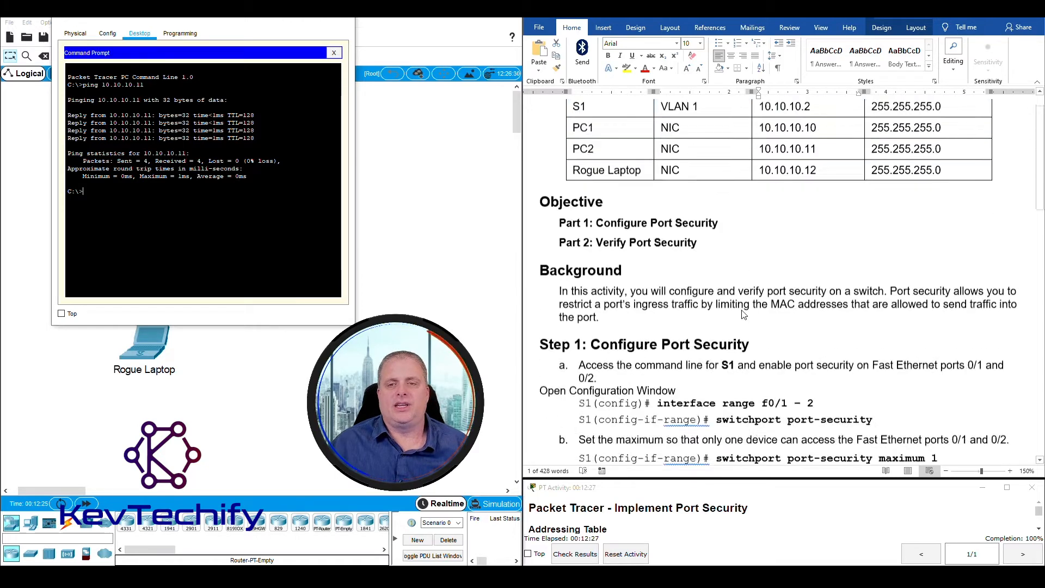
pyautogui.scroll(3, 743, 311)
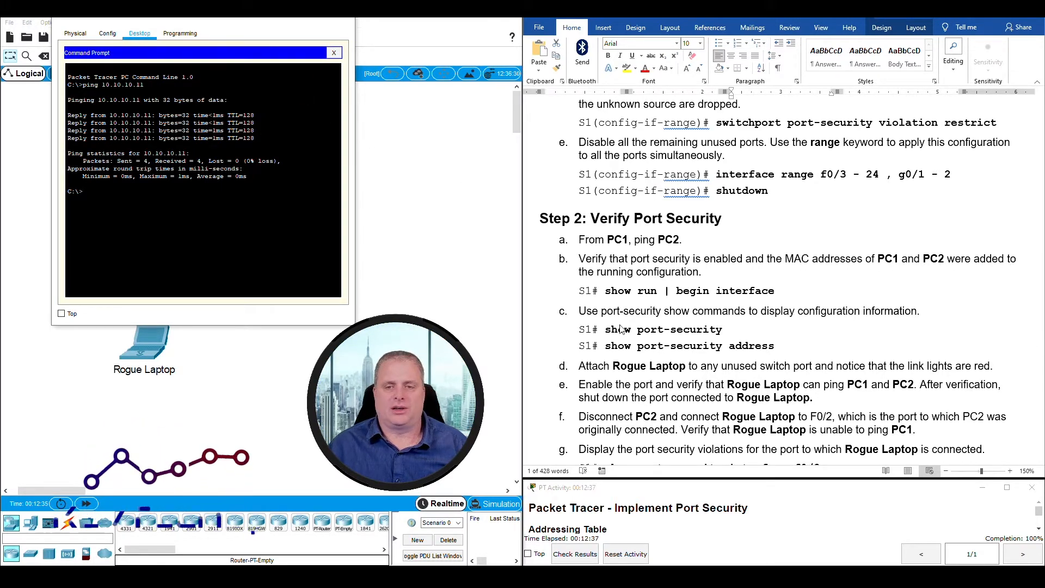
pyautogui.click(292, 9)
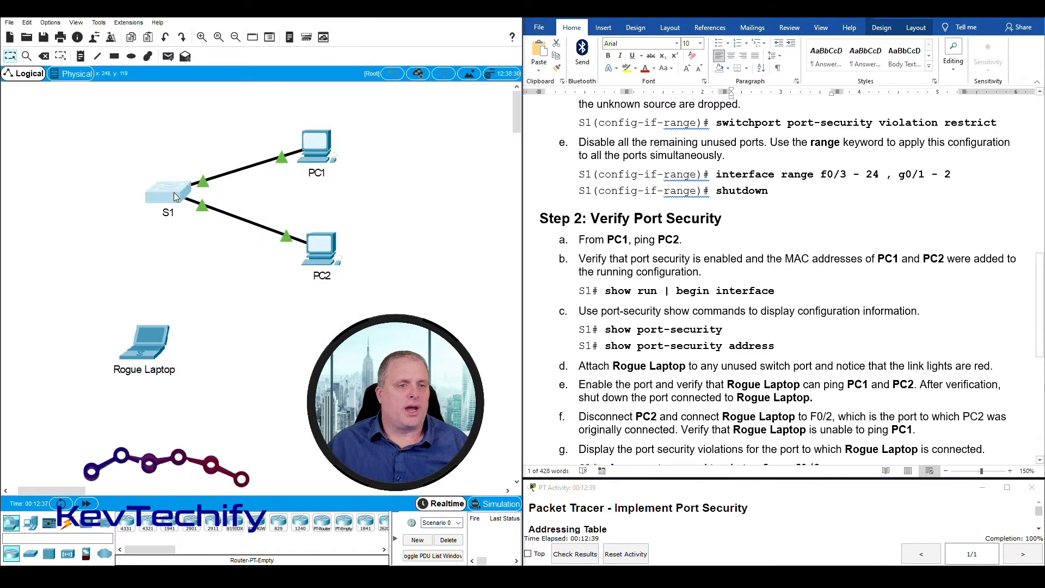
pyautogui.click(166, 191)
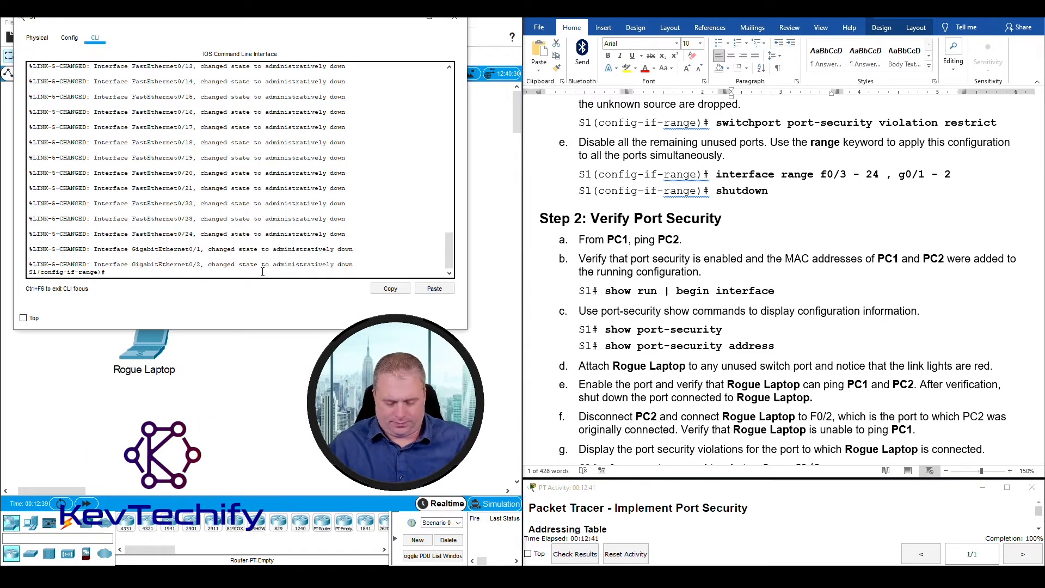
# - Leave interface range and global configuration mode on S1 with exit, returning to the privileged EXEC prompt
pyautogui.press('Return')
pyautogui.press('Return')
pyautogui.press('Return')
pyautogui.press('Return')
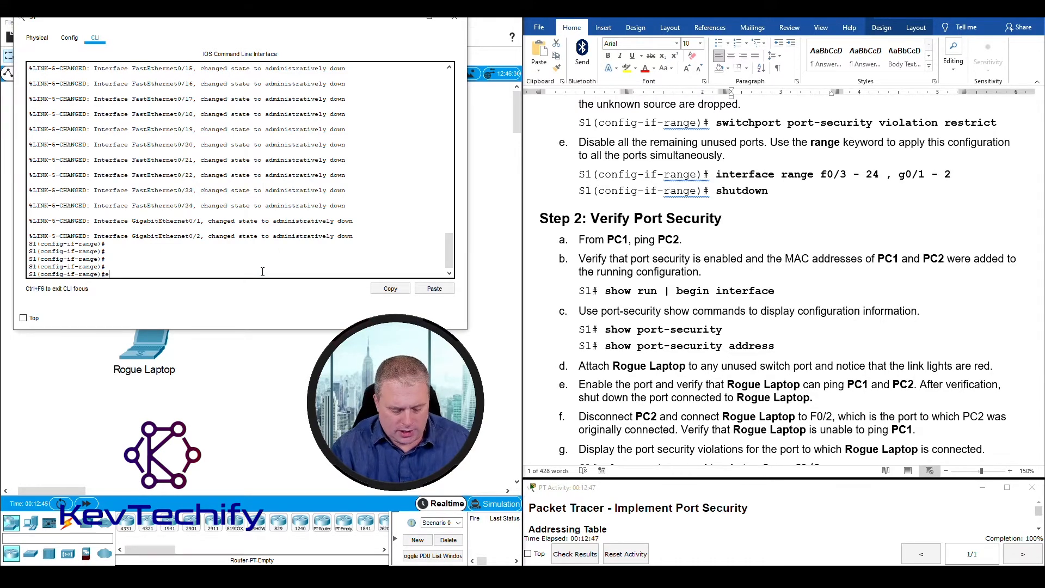
pyautogui.write('exit')
pyautogui.press('Return')
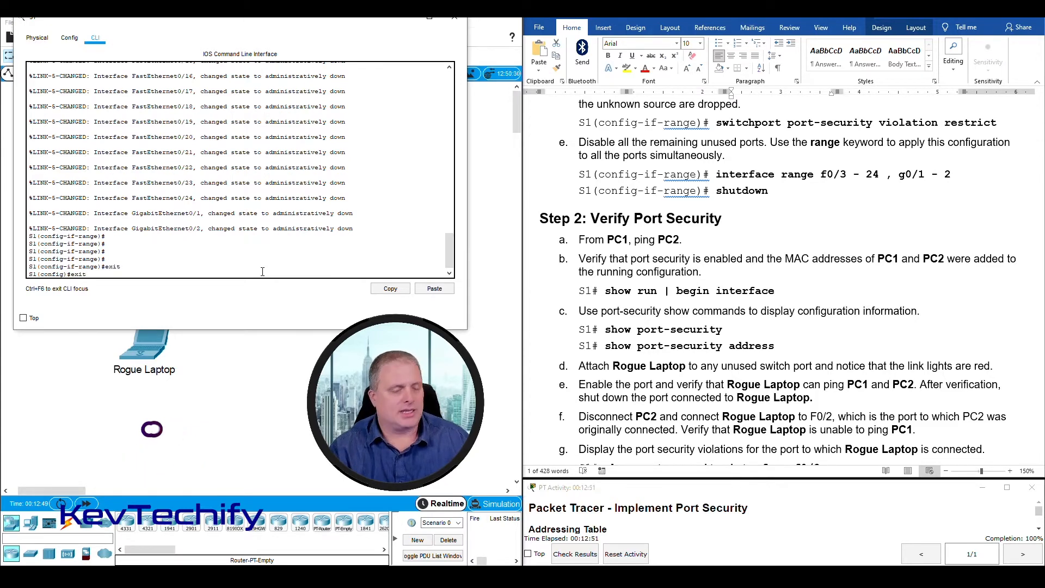
pyautogui.write('exit')
pyautogui.press('Return')
pyautogui.press('Return')
pyautogui.press('Return')
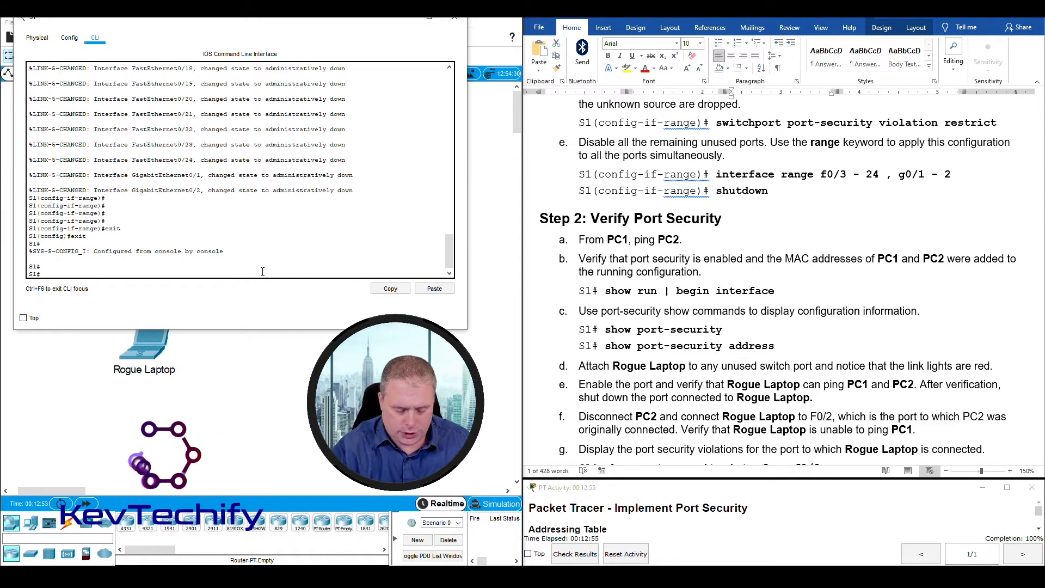
# - Display S1's running configuration from the interface section with sho run | begin interface
pyautogui.write('sho run |')
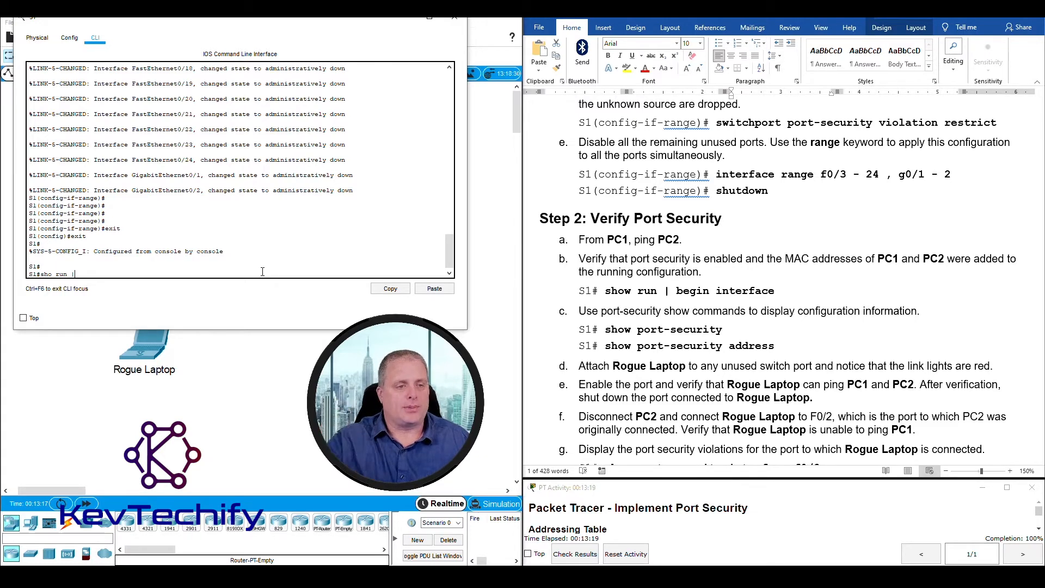
pyautogui.write('beg')
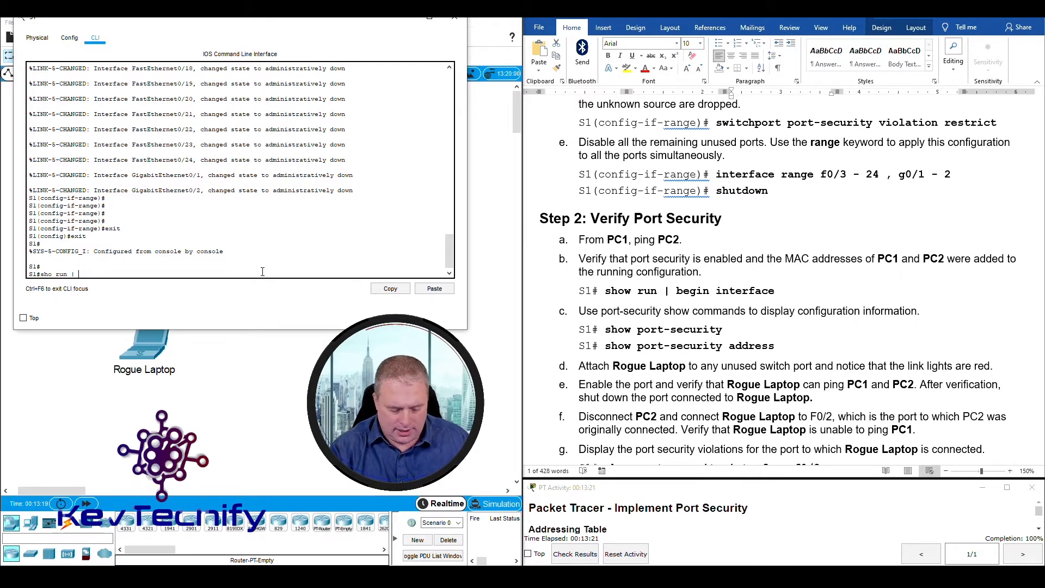
pyautogui.write('in interfa')
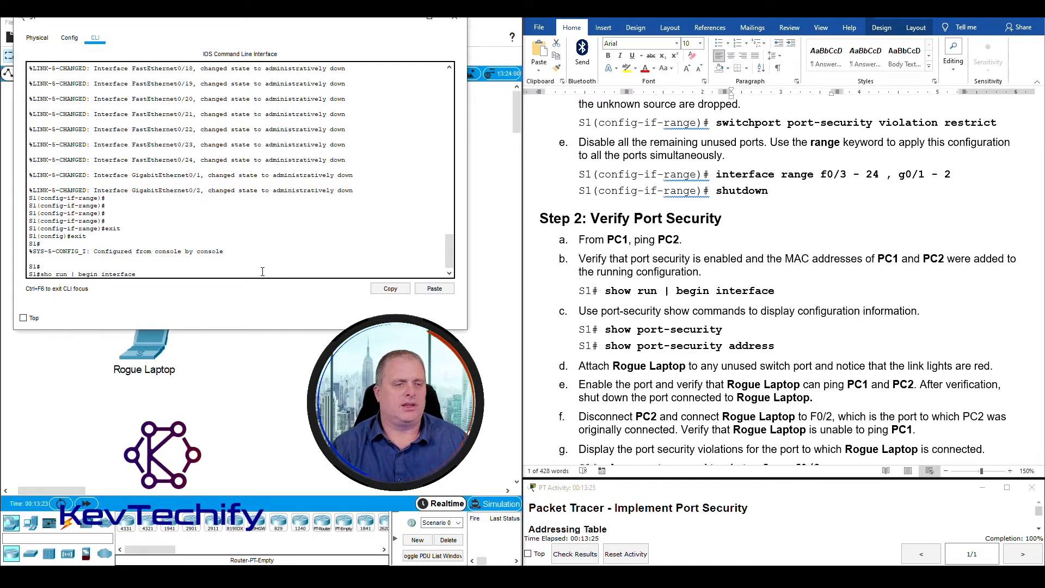
pyautogui.write('ce')
pyautogui.press('Return')
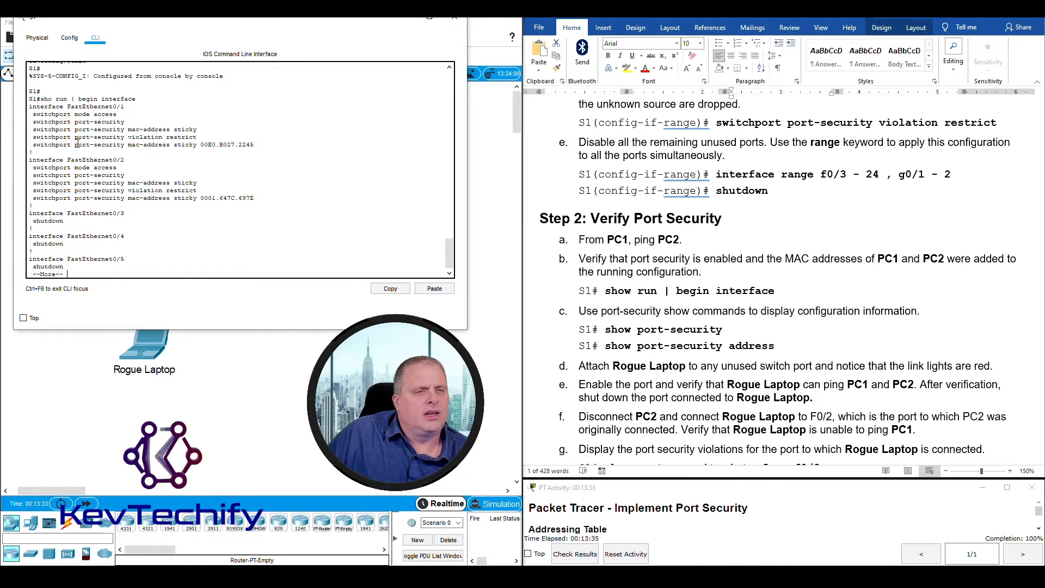
# - Examine the port security, sticky MAC address and violation restrict lines under interface FastEthernet0/1
pyautogui.moveTo(29, 107); pyautogui.dragTo(125, 107)
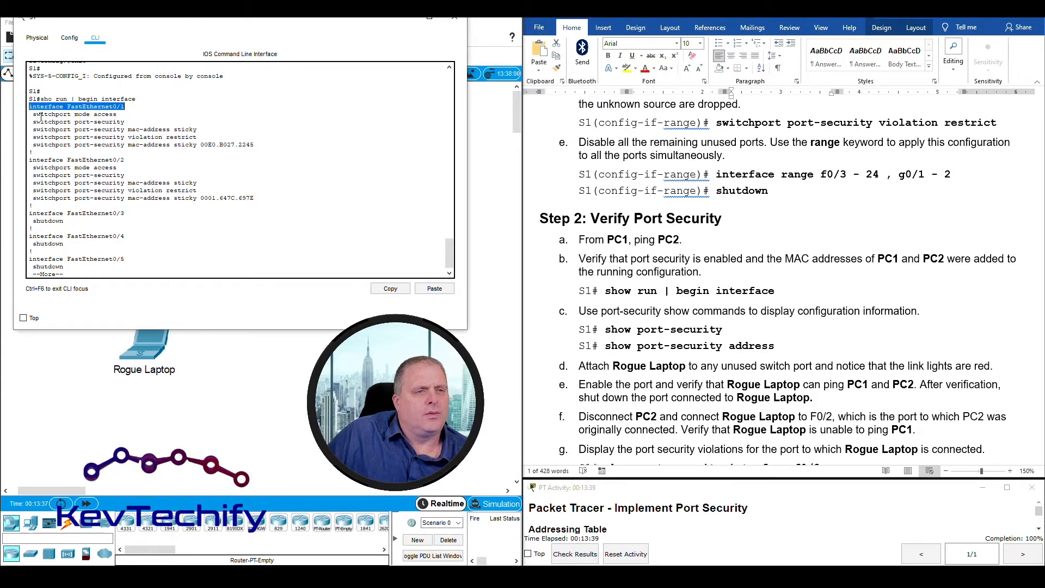
pyautogui.click(73, 121)
pyautogui.moveTo(73, 121); pyautogui.dragTo(144, 121)
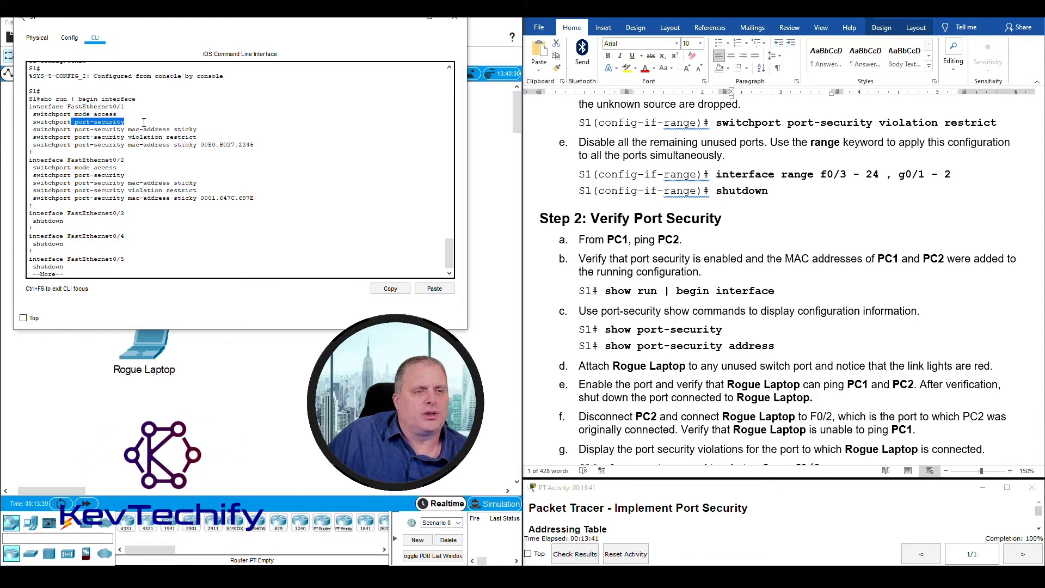
pyautogui.moveTo(79, 130); pyautogui.dragTo(205, 129)
pyautogui.moveTo(128, 138); pyautogui.dragTo(187, 136)
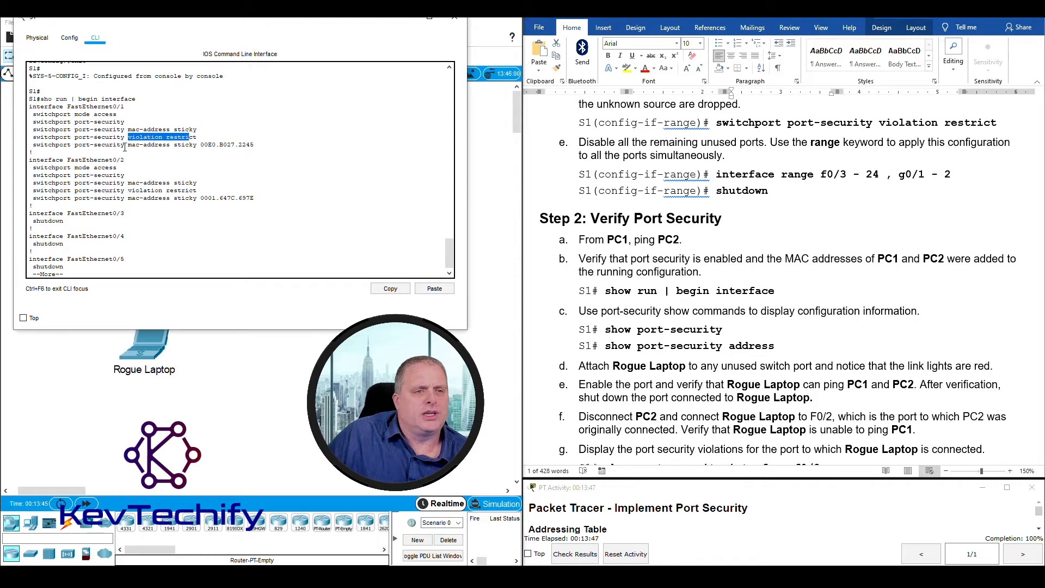
# - Examine the learned sticky MAC address entries under FastEthernet0/1 and FastEthernet0/2 in the running configuration
pyautogui.moveTo(33, 144); pyautogui.dragTo(200, 144)
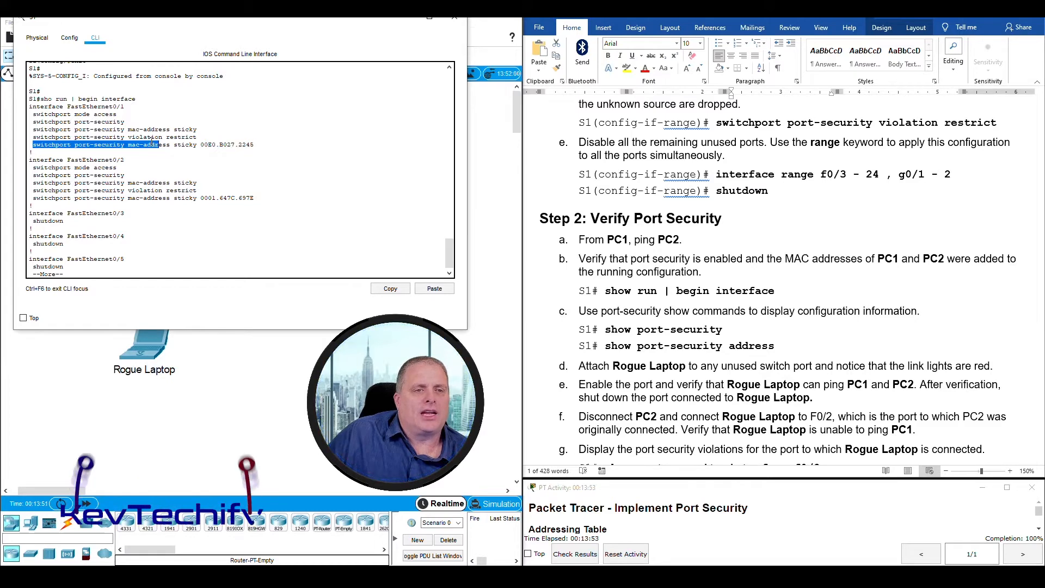
pyautogui.moveTo(31, 145); pyautogui.dragTo(70, 140)
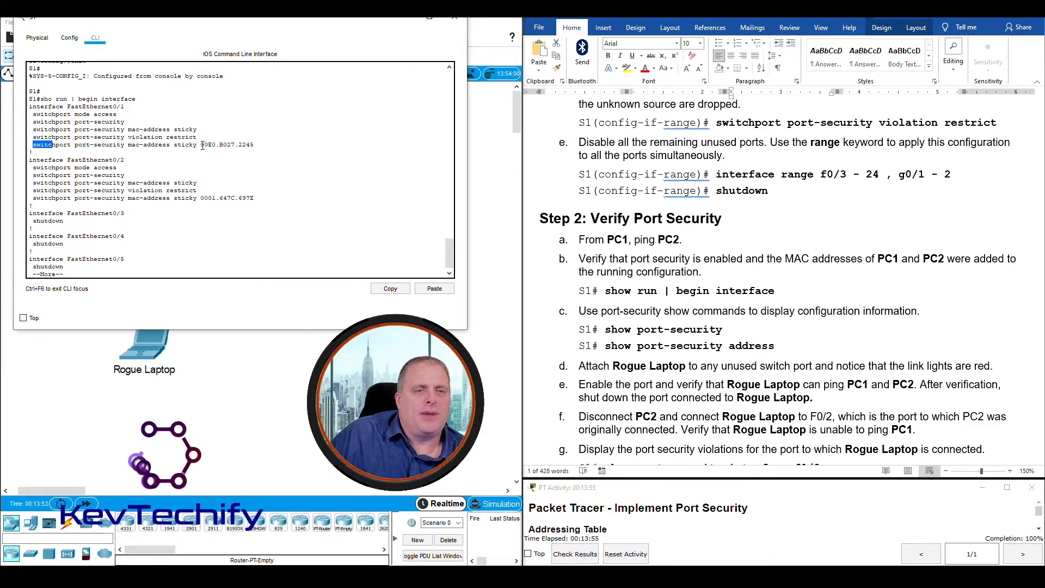
pyautogui.moveTo(200, 144); pyautogui.dragTo(241, 144)
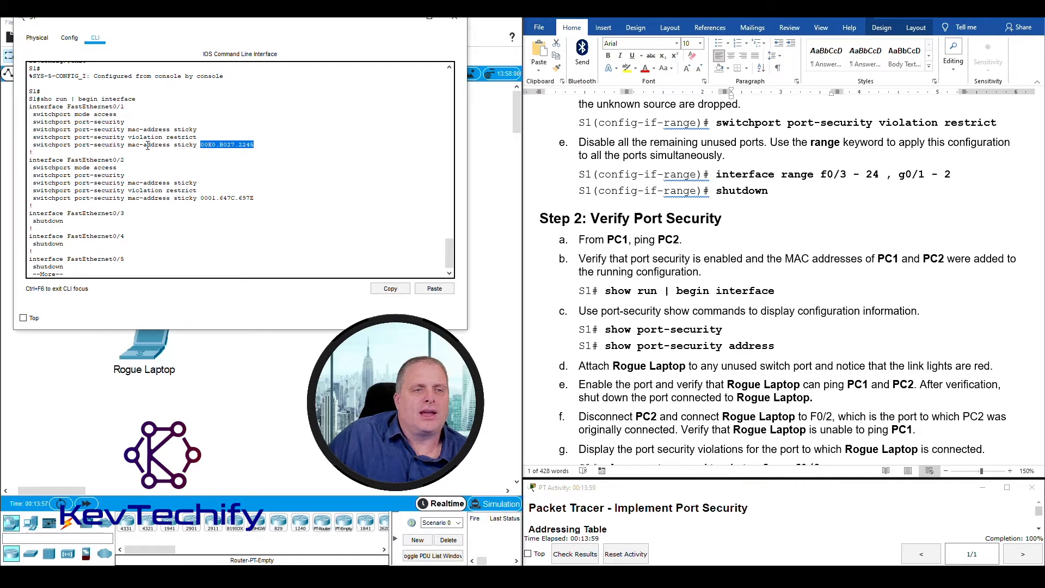
pyautogui.click(218, 144)
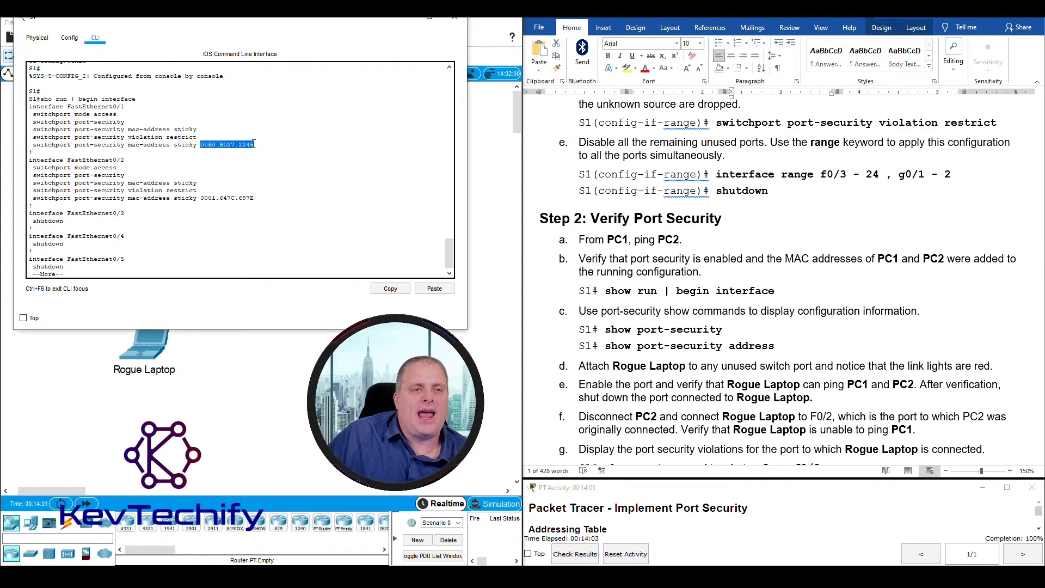
pyautogui.moveTo(170, 145); pyautogui.dragTo(129, 146)
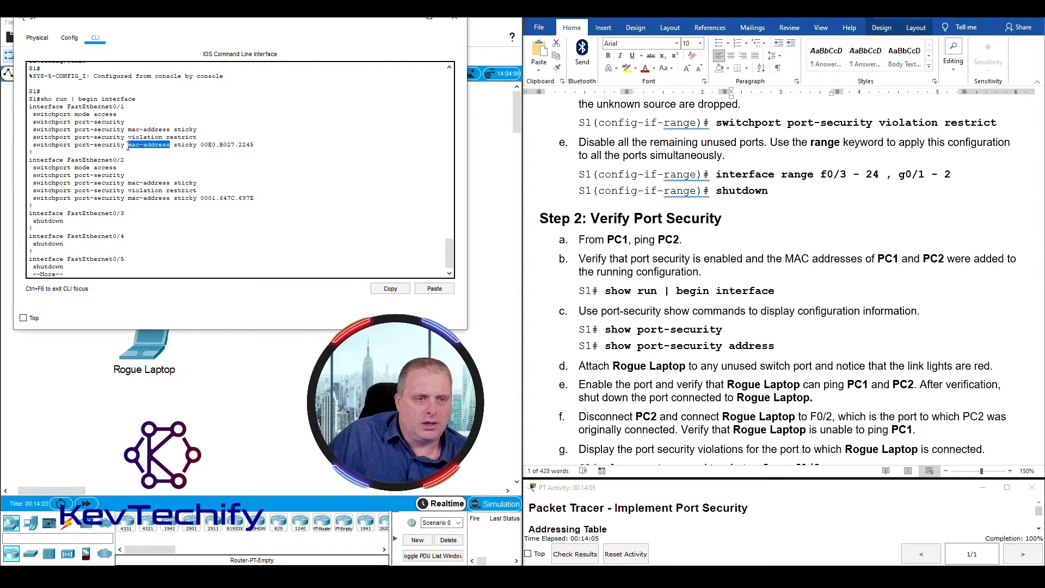
pyautogui.click(175, 146)
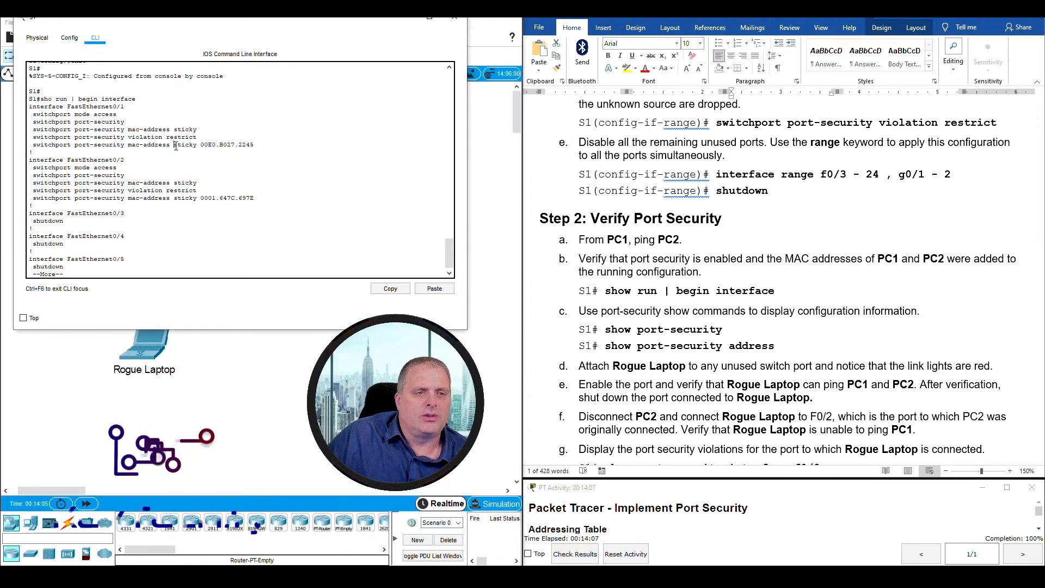
pyautogui.moveTo(175, 146); pyautogui.dragTo(243, 144)
pyautogui.click(177, 146)
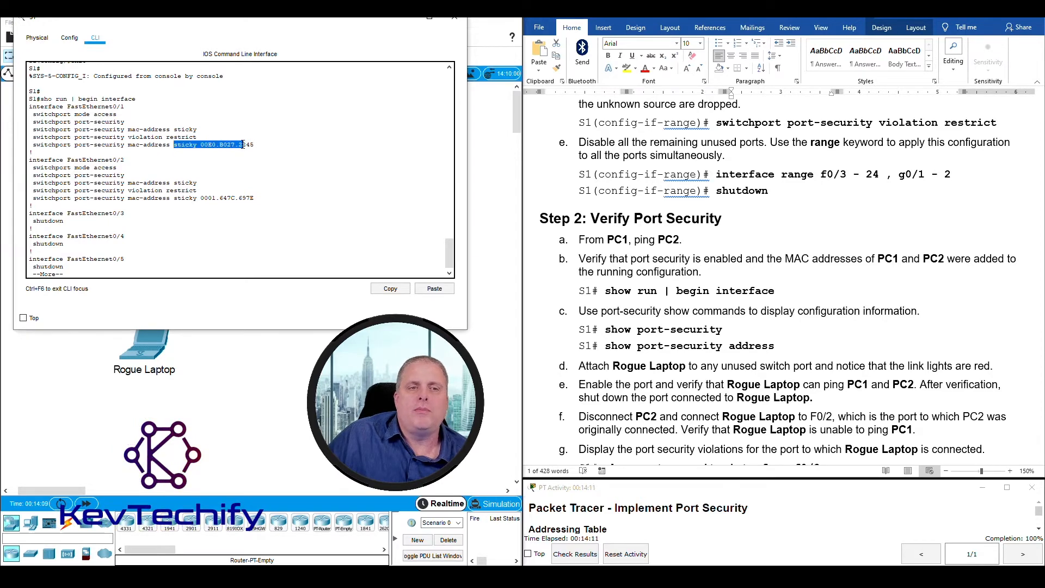
pyautogui.click(198, 144)
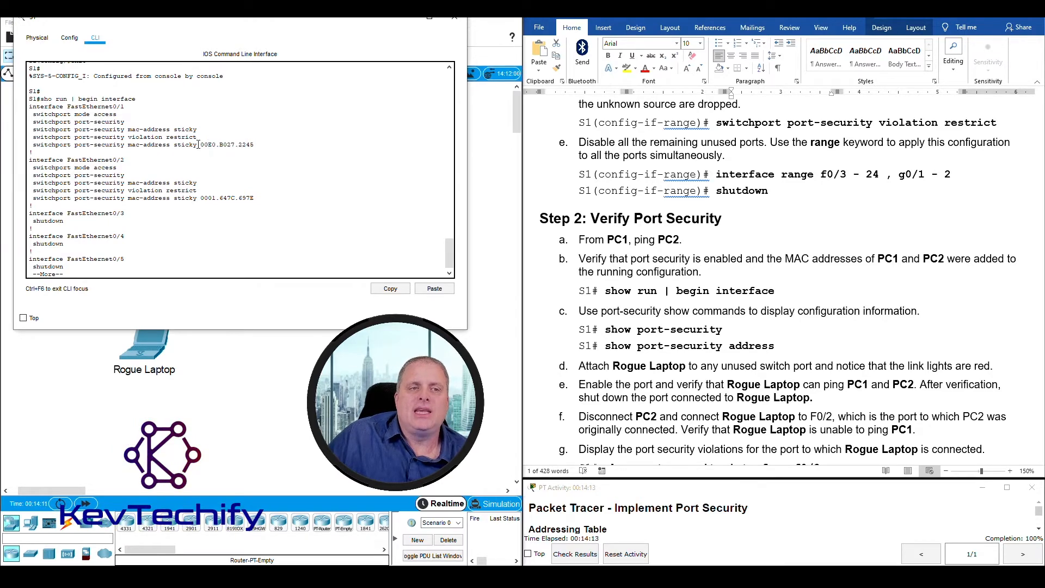
pyautogui.moveTo(176, 147); pyautogui.dragTo(235, 145)
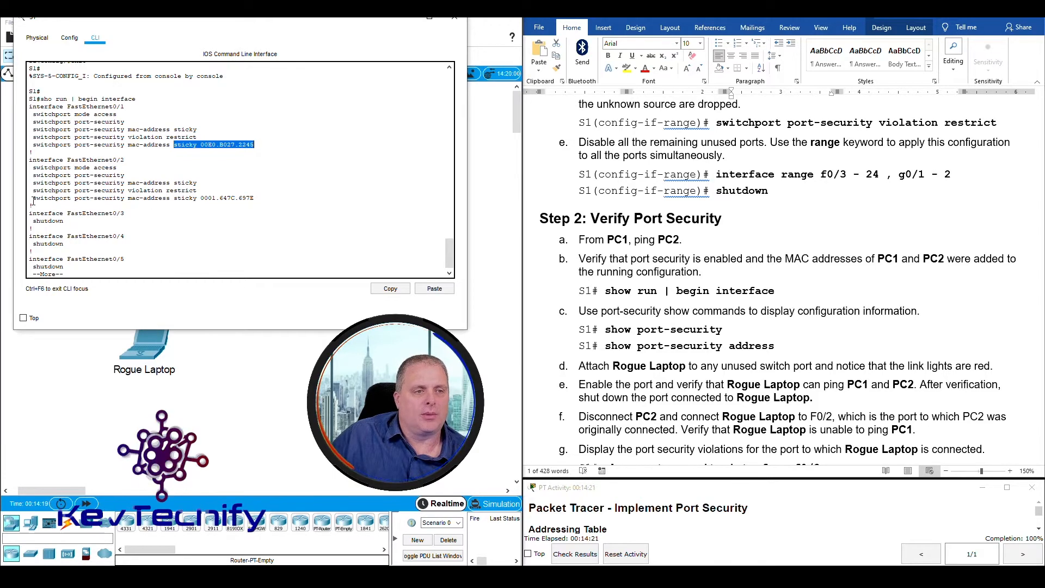
pyautogui.tripleClick(169, 199)
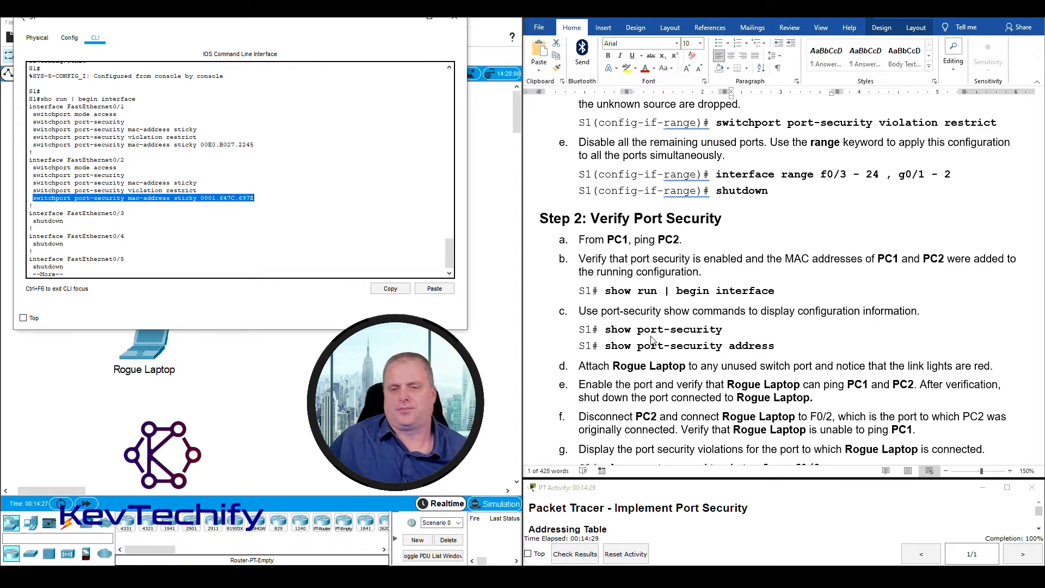
# - Read instruction c of Step 2, then stop the paged configuration listing on S1 and return to its prompt
pyautogui.click(599, 321)
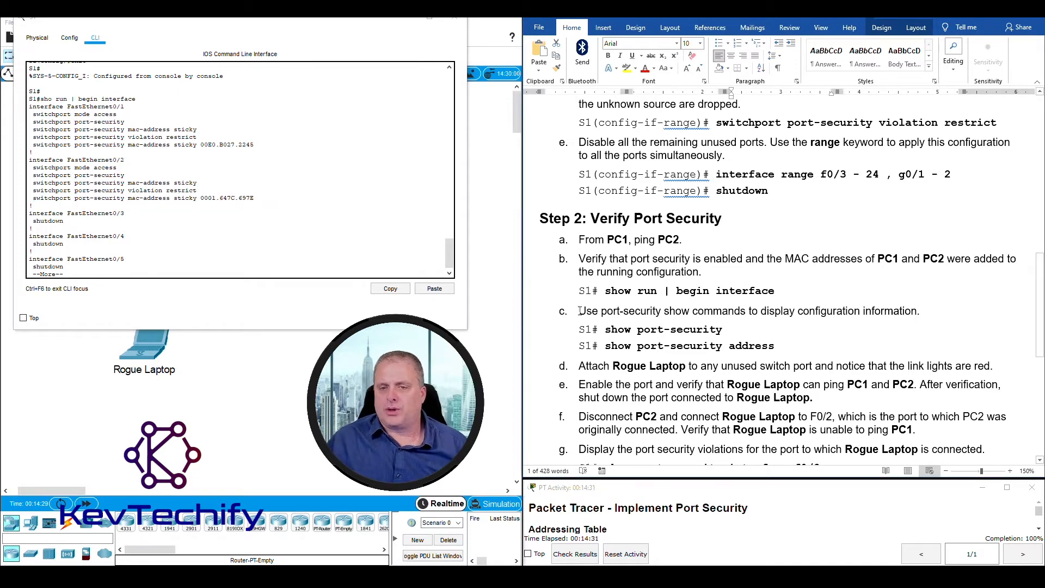
pyautogui.moveTo(579, 311); pyautogui.dragTo(914, 307)
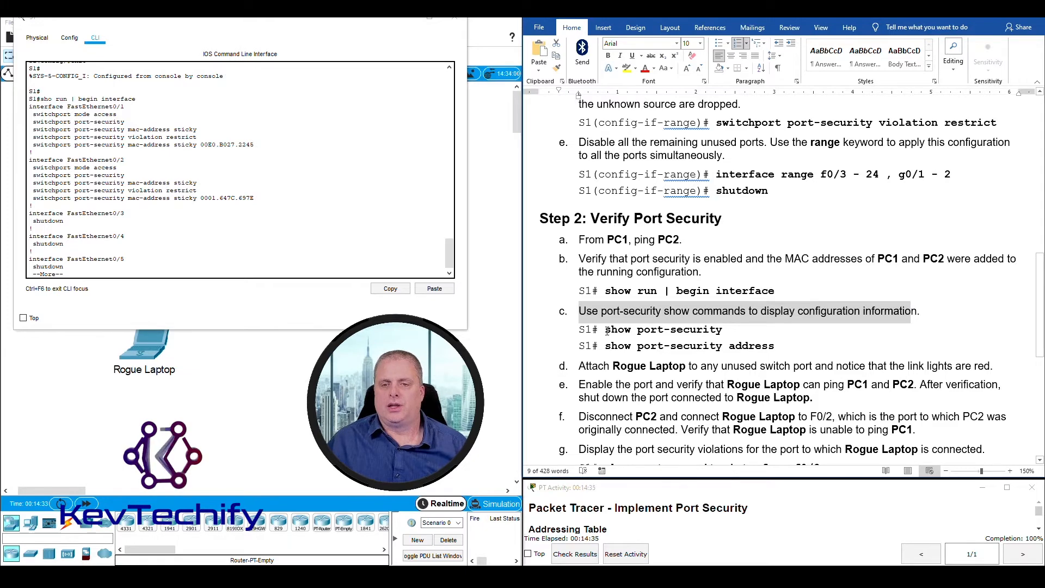
pyautogui.moveTo(607, 329); pyautogui.dragTo(713, 326)
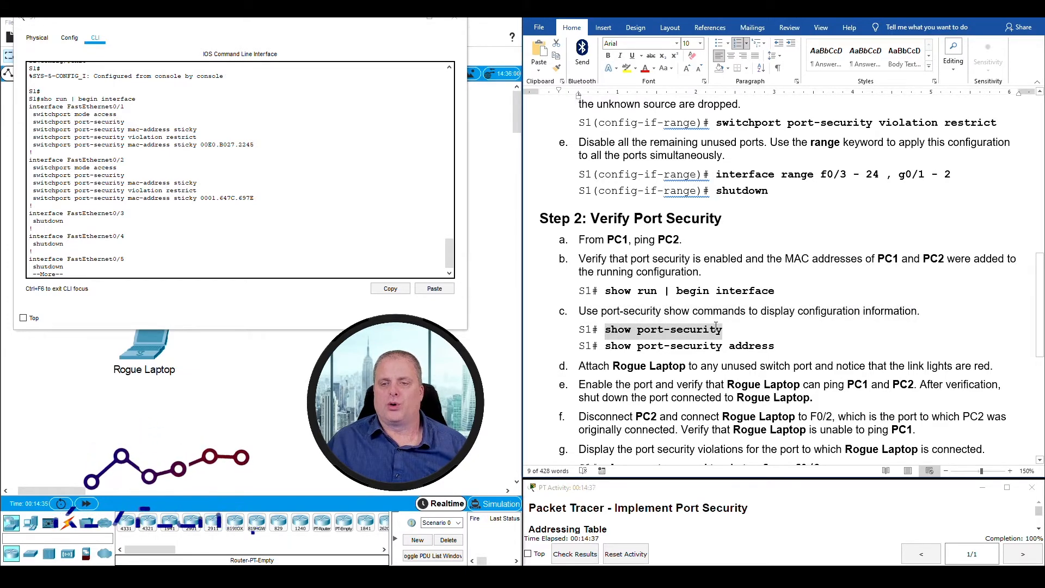
pyautogui.click(137, 271)
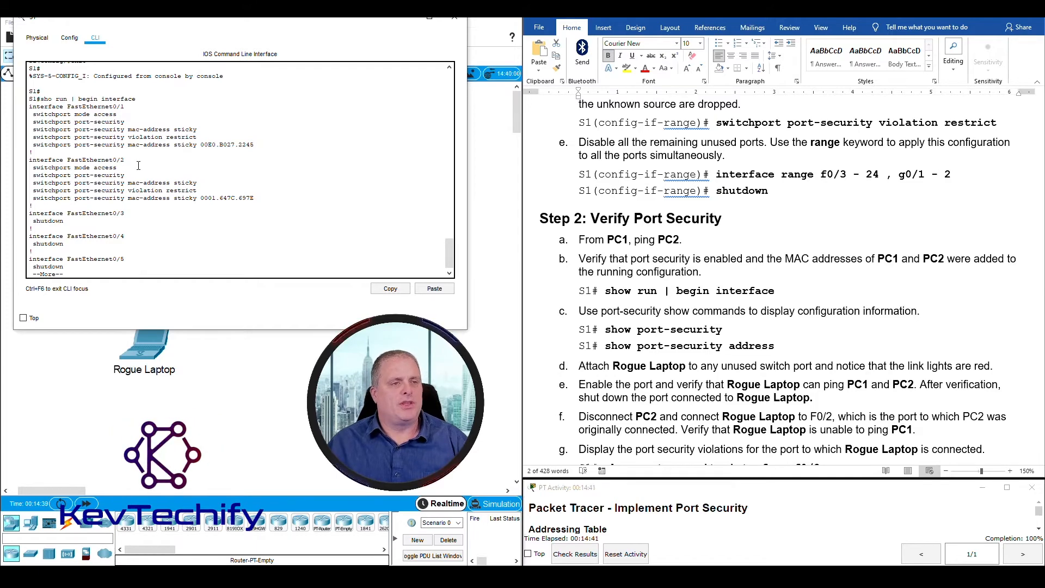
pyautogui.hotkey('ctrl', 'c')
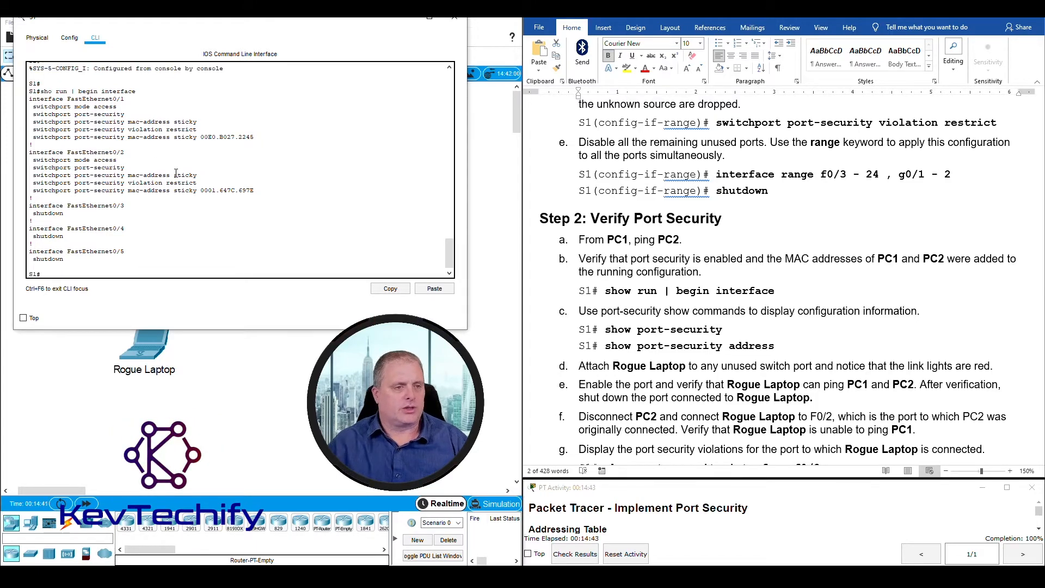
pyautogui.press('Return')
pyautogui.press('Return')
pyautogui.press('Return')
pyautogui.press('Return')
pyautogui.press('Return')
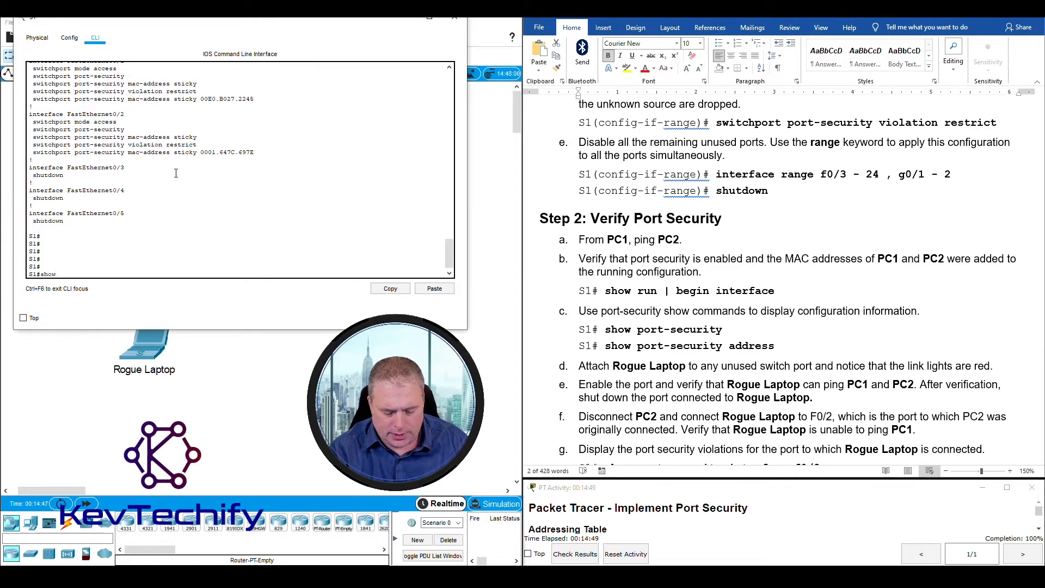
# - Display the port security summary on S1 with show port-security
pyautogui.write('show port')
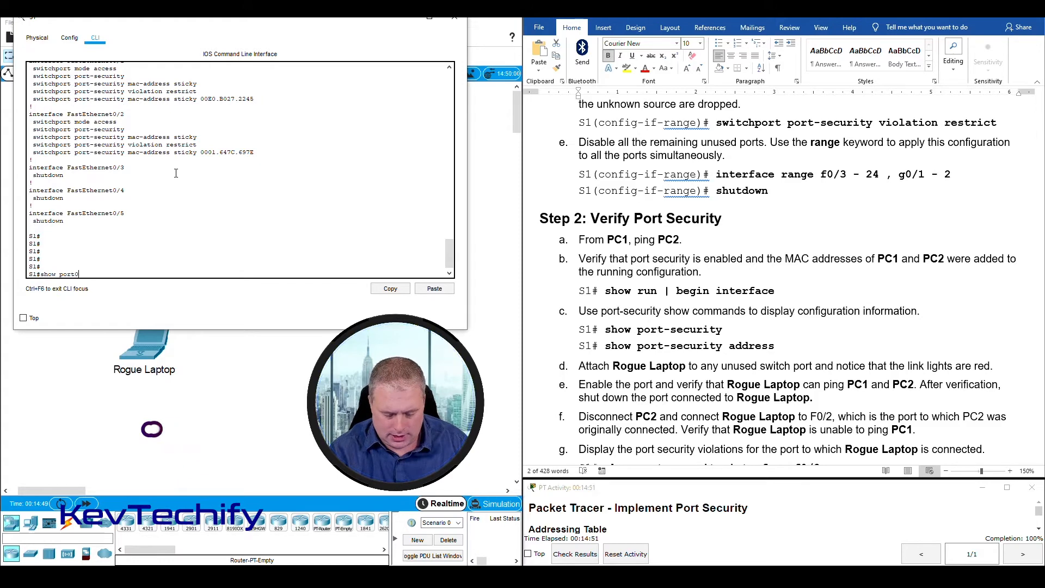
pyautogui.write('-sec')
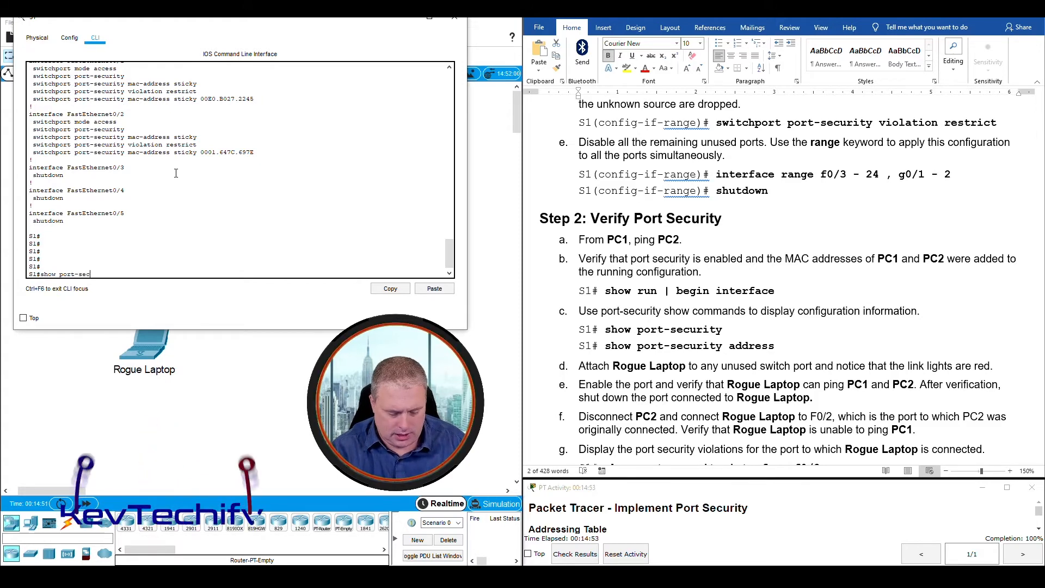
pyautogui.write('urity')
pyautogui.press('Return')
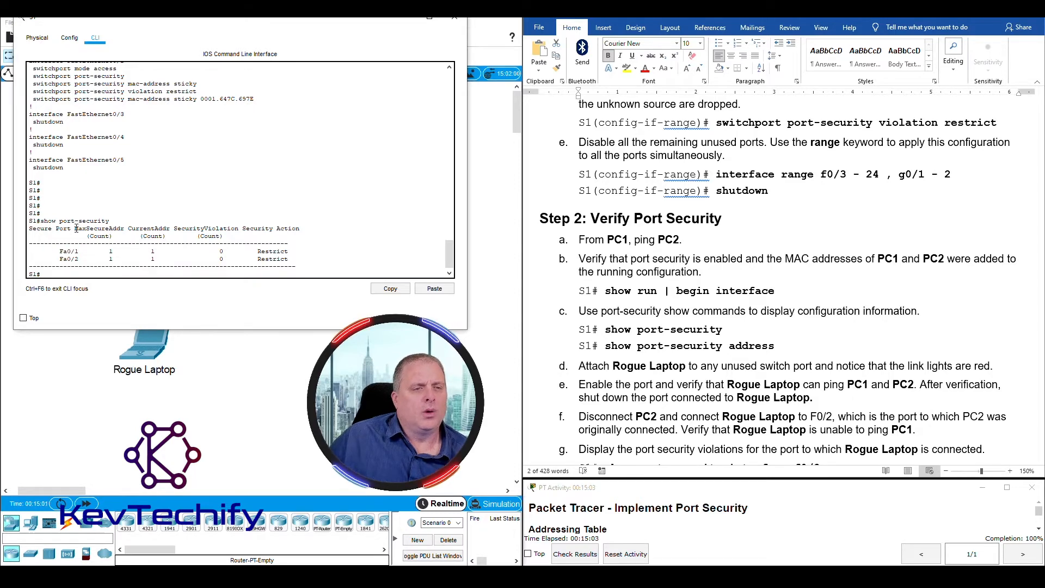
# - Examine the maximum address, current address, violation and security action columns for Fa0/1 in the port security summary
pyautogui.moveTo(75, 228); pyautogui.dragTo(122, 227)
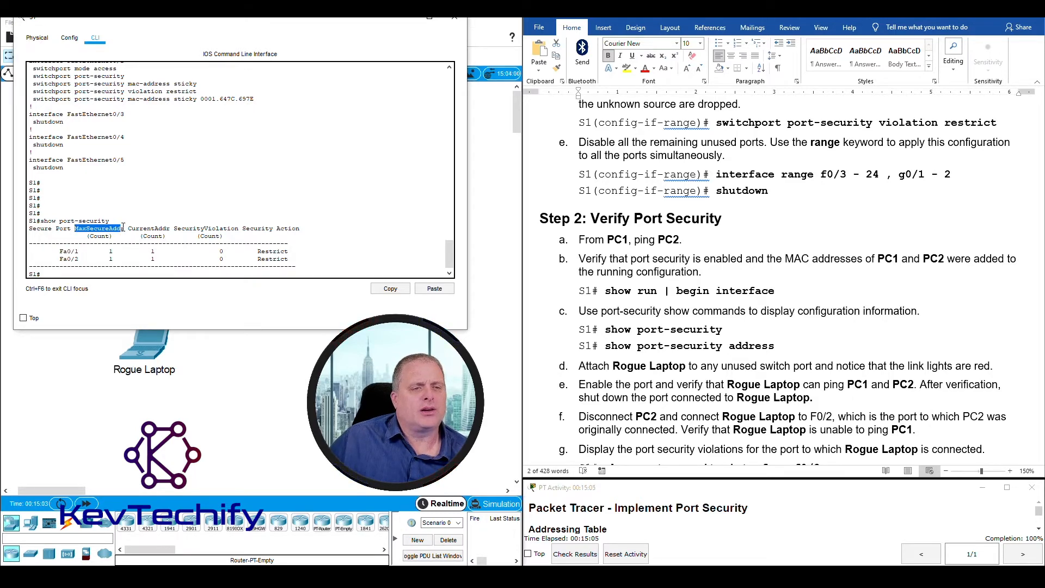
pyautogui.moveTo(109, 250); pyautogui.dragTo(114, 251)
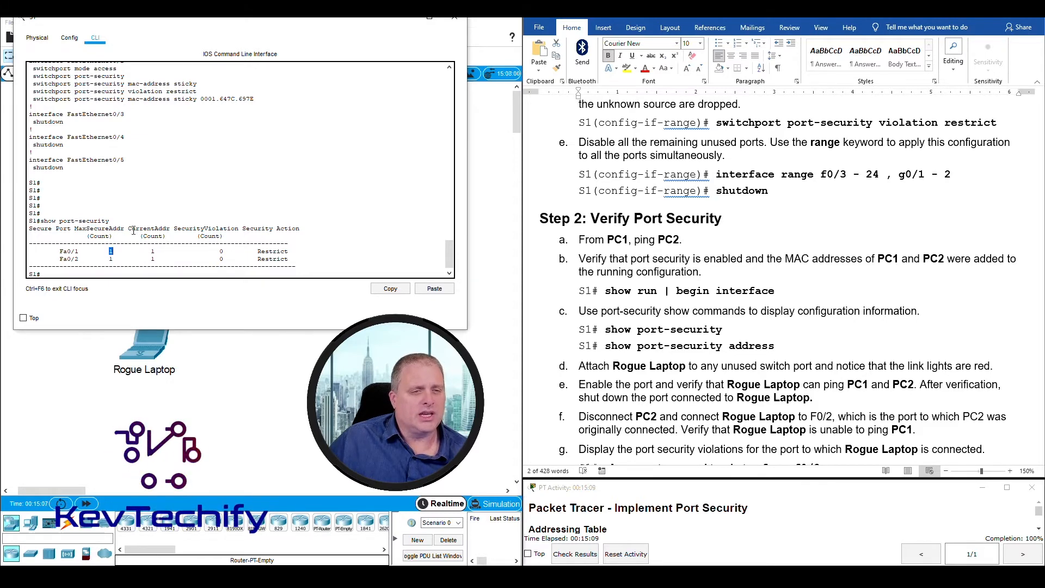
pyautogui.moveTo(128, 229); pyautogui.dragTo(160, 229)
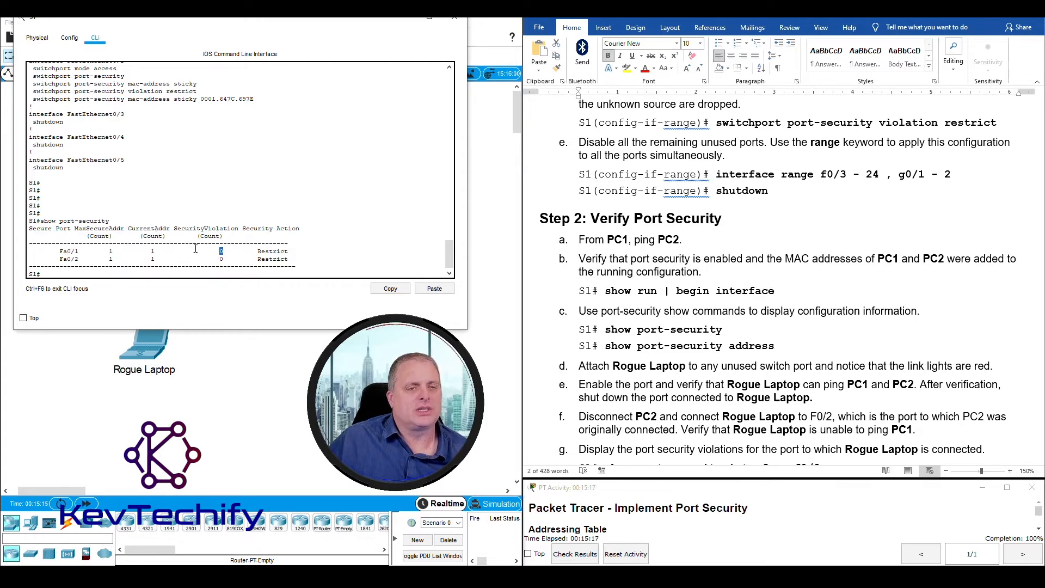
pyautogui.doubleClick(260, 251)
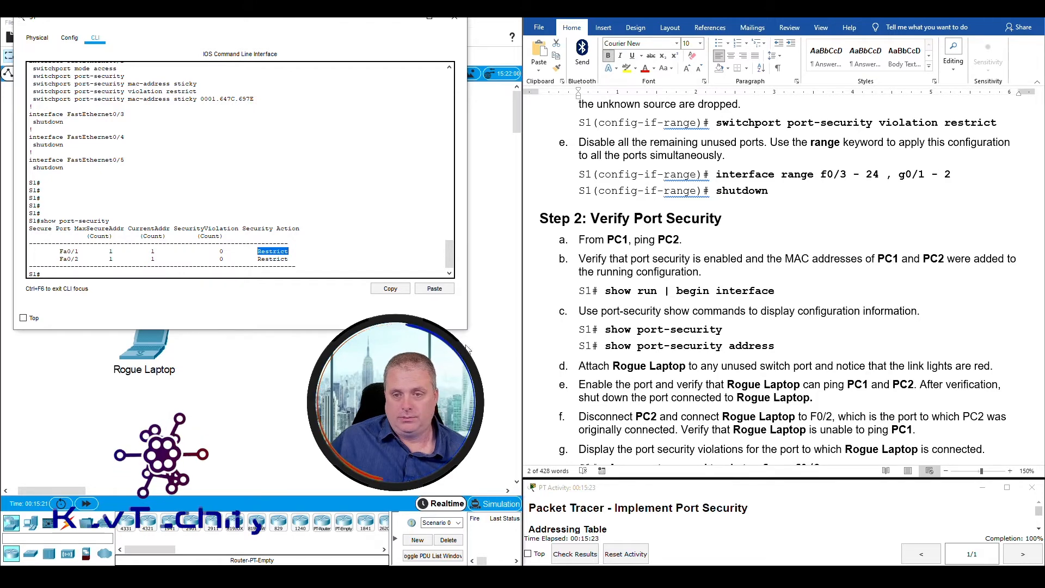
# - Display the secure MAC address table on S1 with show port-security address, as given in instruction c
pyautogui.moveTo(722, 330); pyautogui.dragTo(775, 347)
pyautogui.click(609, 347)
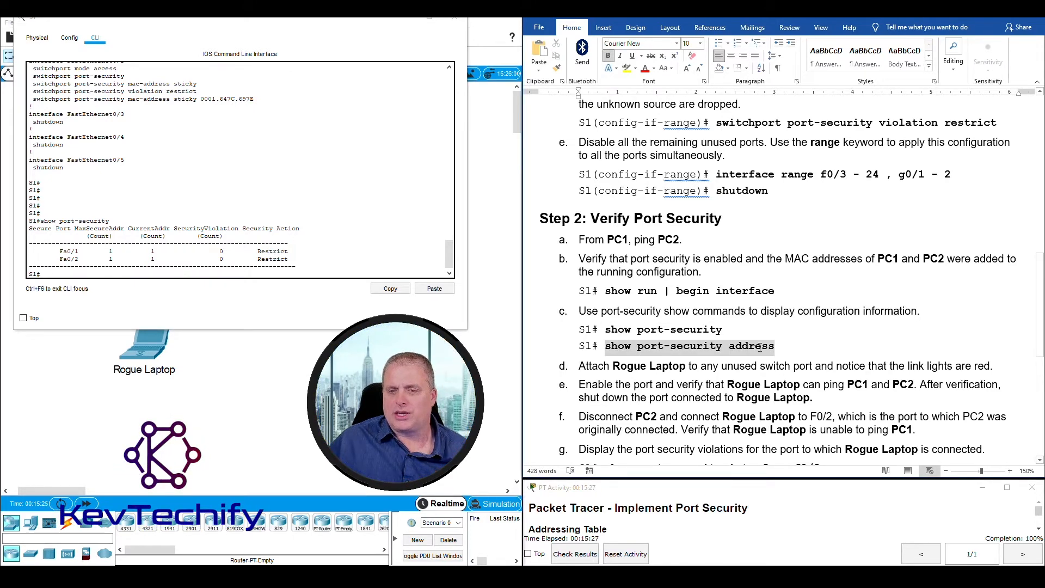
pyautogui.click(215, 274)
pyautogui.press('Return')
pyautogui.press('Return')
pyautogui.press('Return')
pyautogui.press('Return')
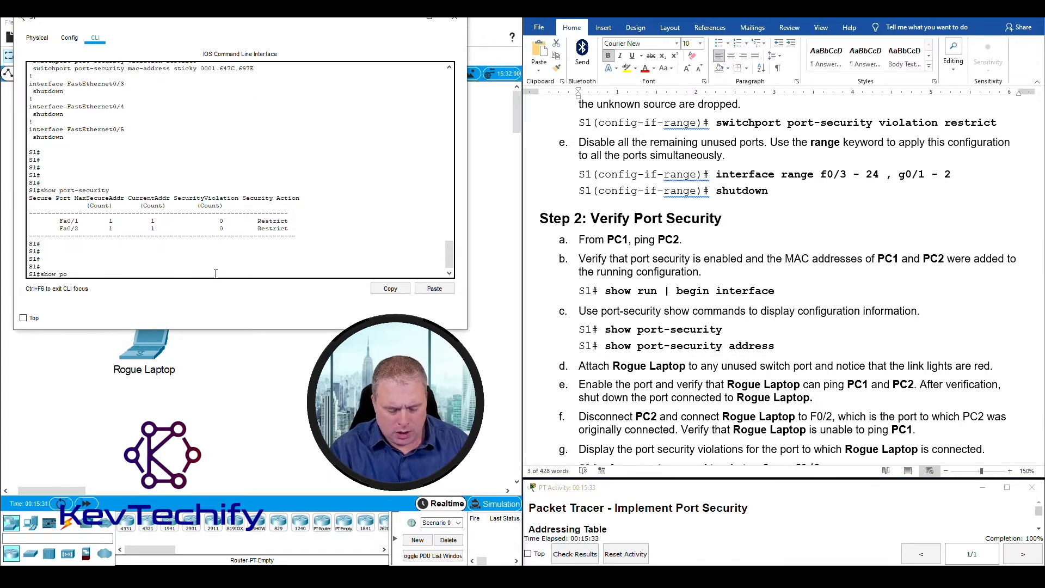
pyautogui.write('show port-secu')
pyautogui.press('Tab')
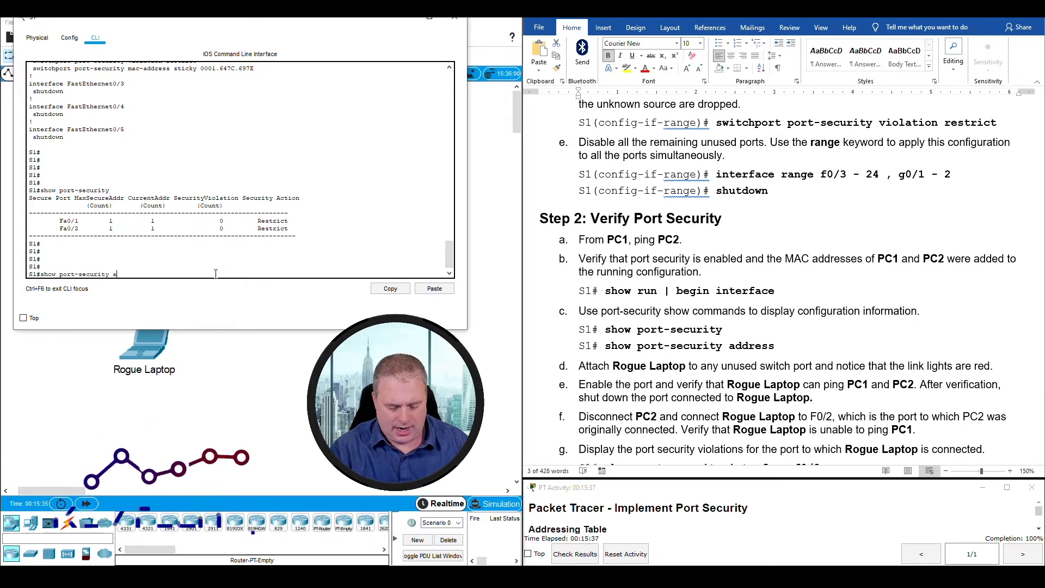
pyautogui.write('address')
pyautogui.press('Return')
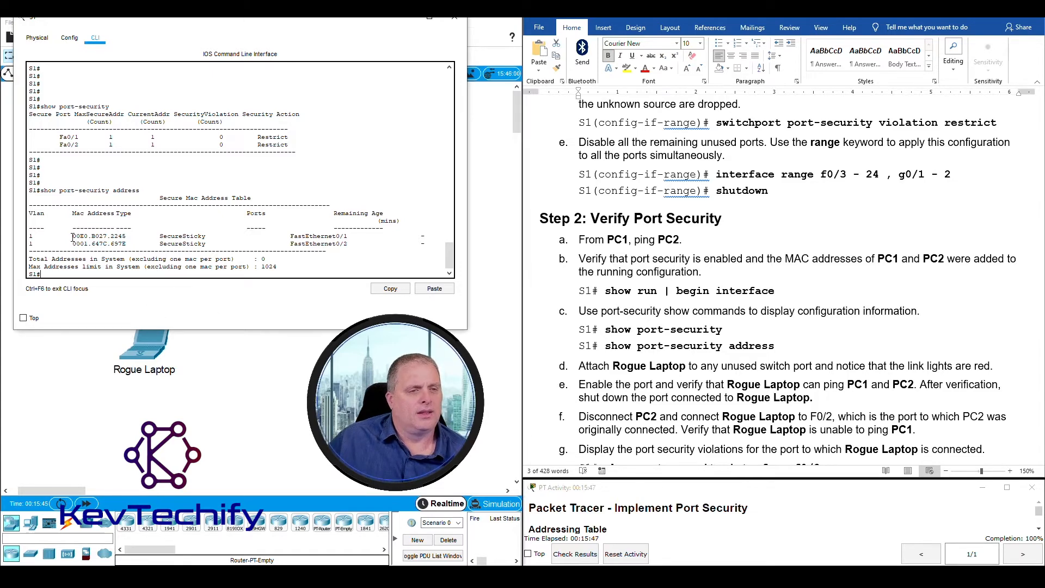
# - Examine the MAC address, type, port and remaining age of the FastEthernet0/1 entry in the secure MAC address table
pyautogui.moveTo(73, 238); pyautogui.dragTo(129, 240)
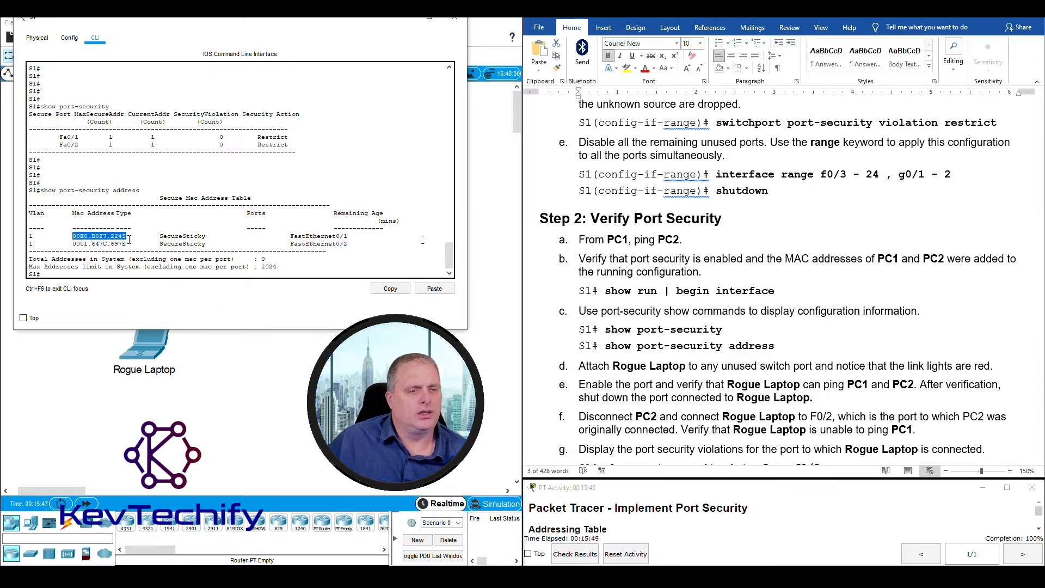
pyautogui.moveTo(159, 237); pyautogui.dragTo(208, 235)
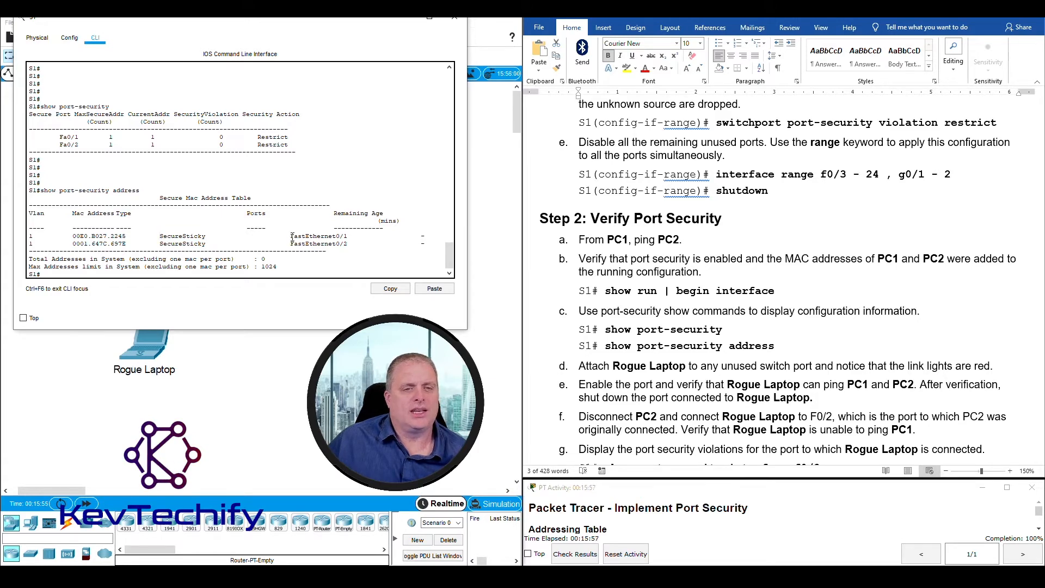
pyautogui.moveTo(291, 237); pyautogui.dragTo(349, 236)
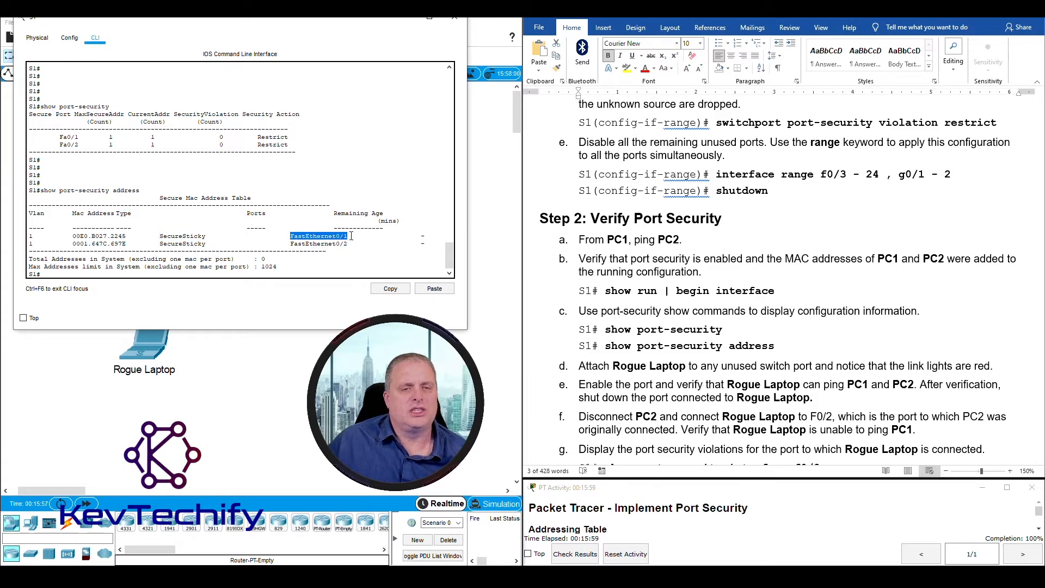
pyautogui.click(421, 237)
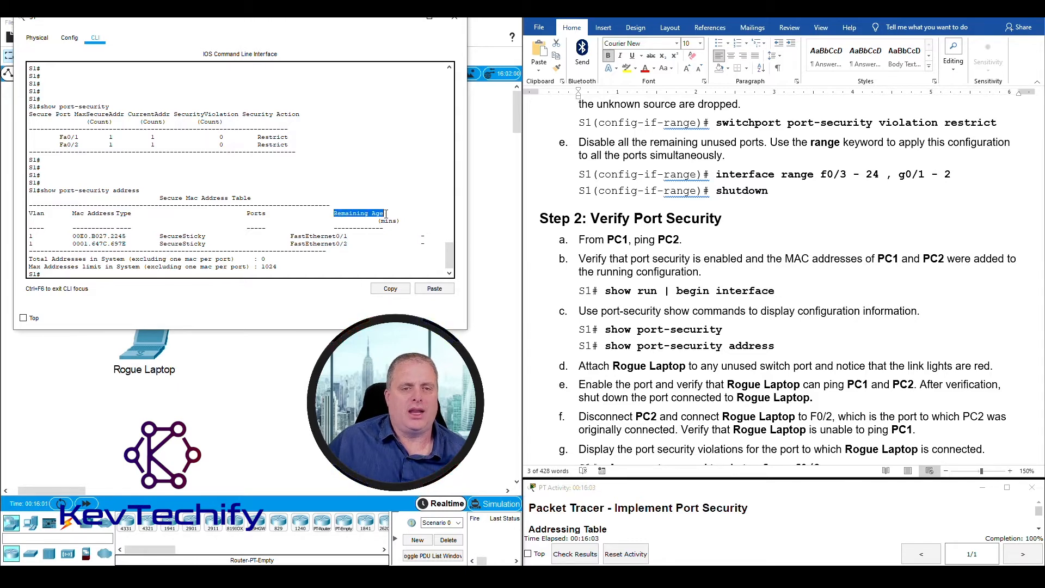
pyautogui.click(422, 238)
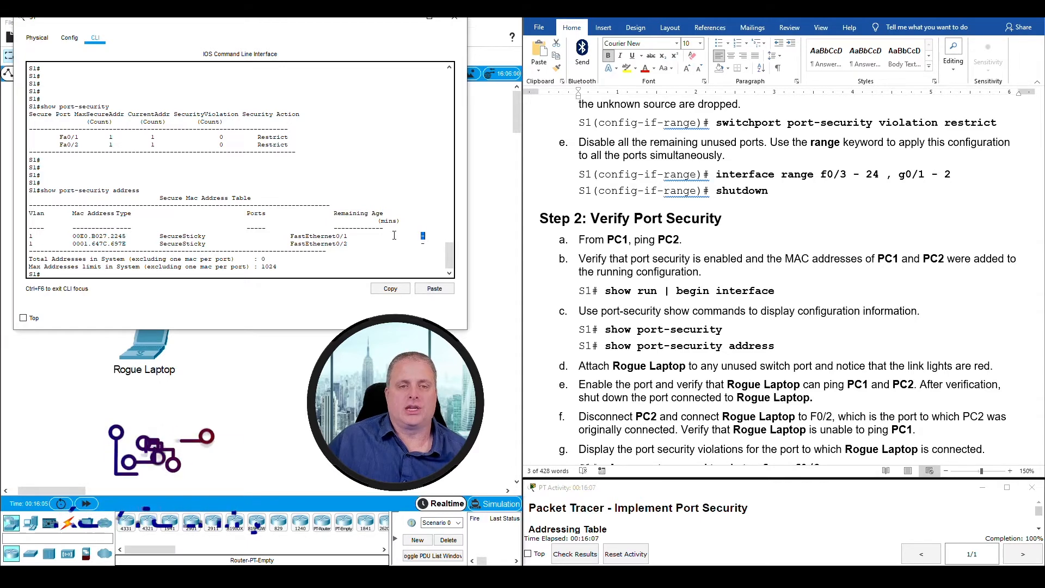
pyautogui.click(421, 237)
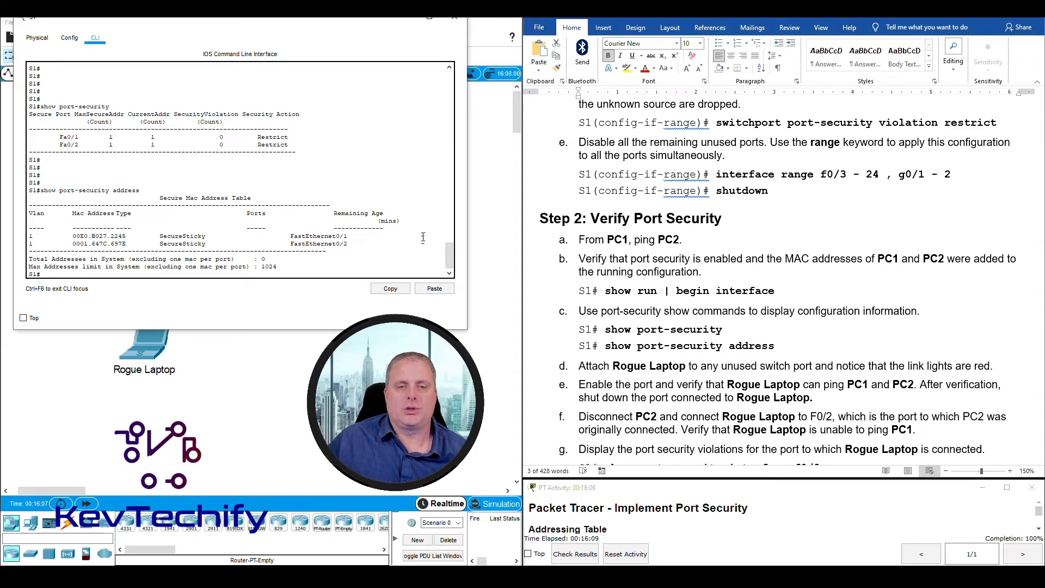
pyautogui.doubleClick(421, 237)
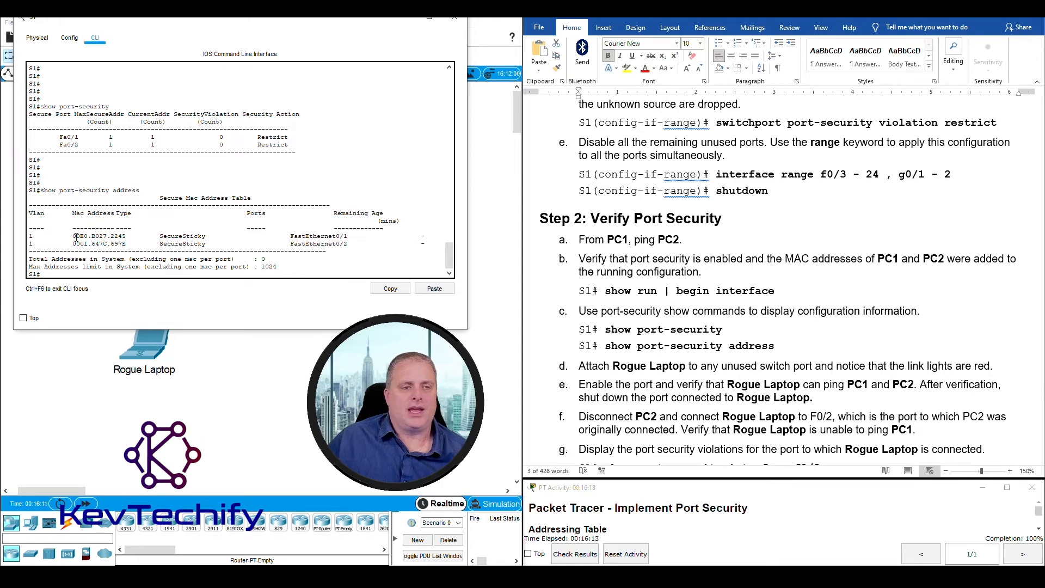
# - Recheck the type and port of the FastEthernet0/1 entry and read the maximum addresses limit line below the table
pyautogui.moveTo(160, 236); pyautogui.dragTo(186, 235)
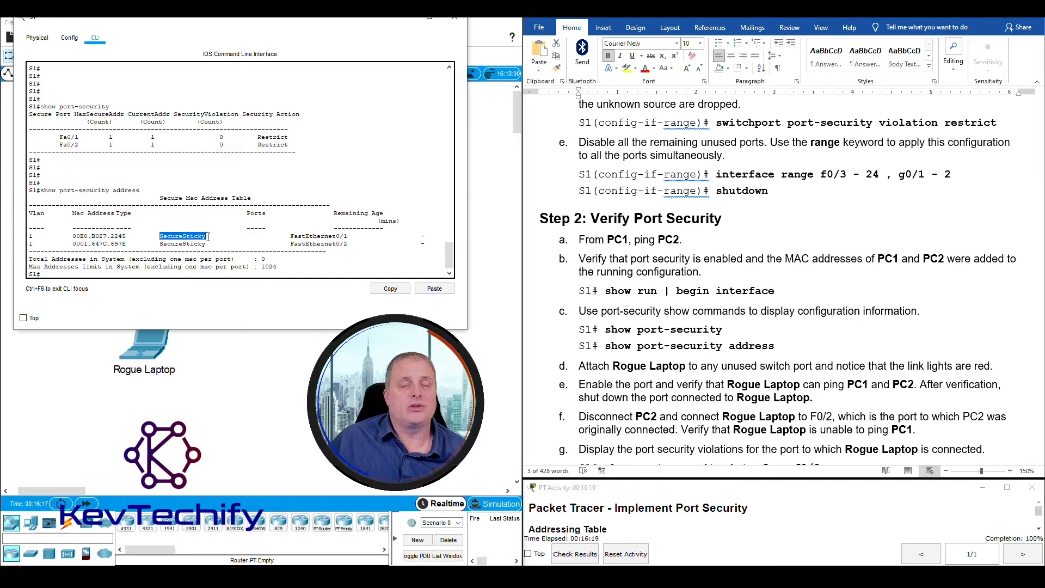
pyautogui.moveTo(290, 236); pyautogui.dragTo(351, 237)
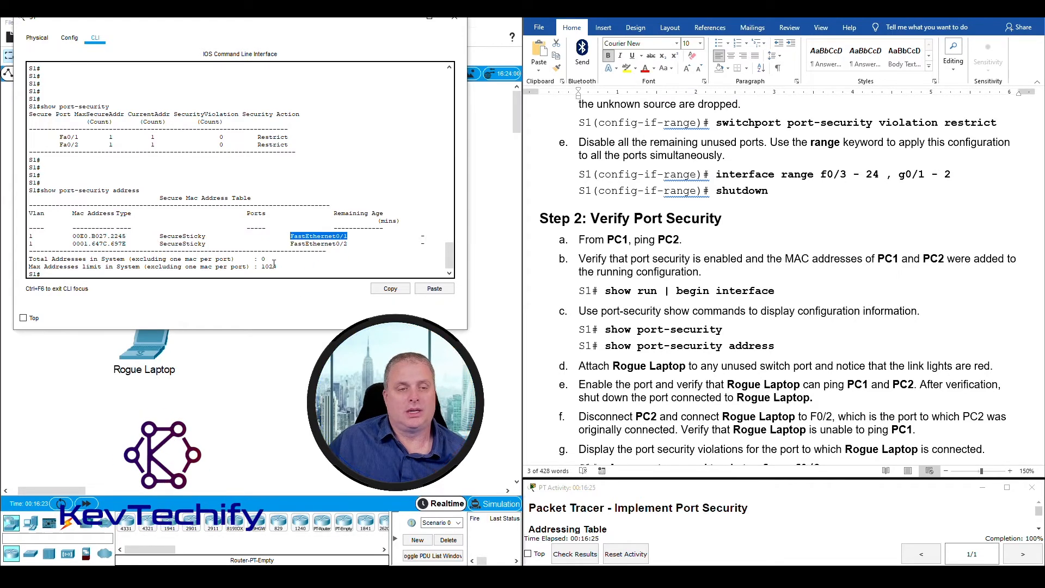
pyautogui.moveTo(29, 266); pyautogui.dragTo(265, 272)
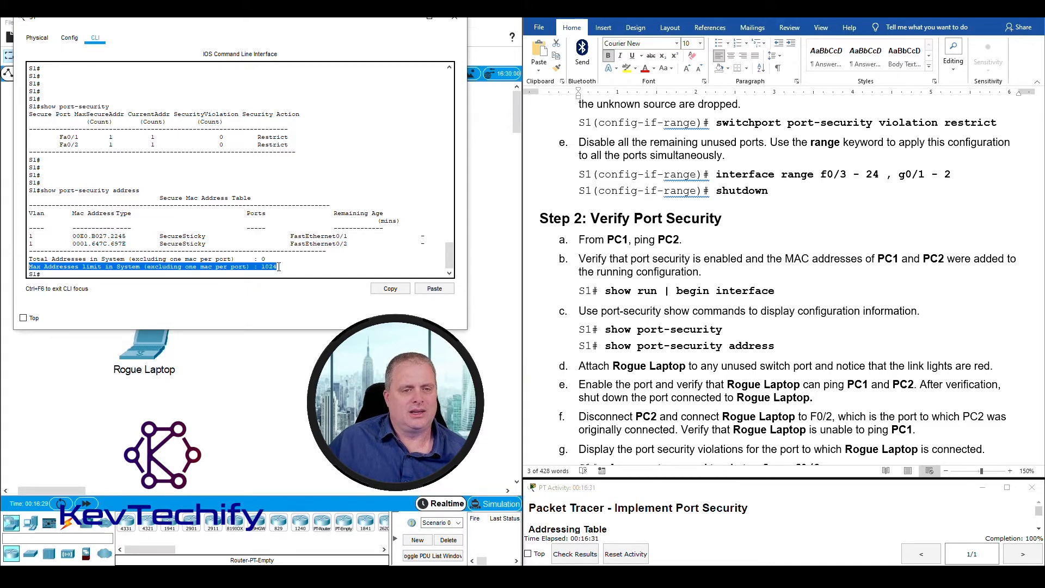
pyautogui.click(279, 267)
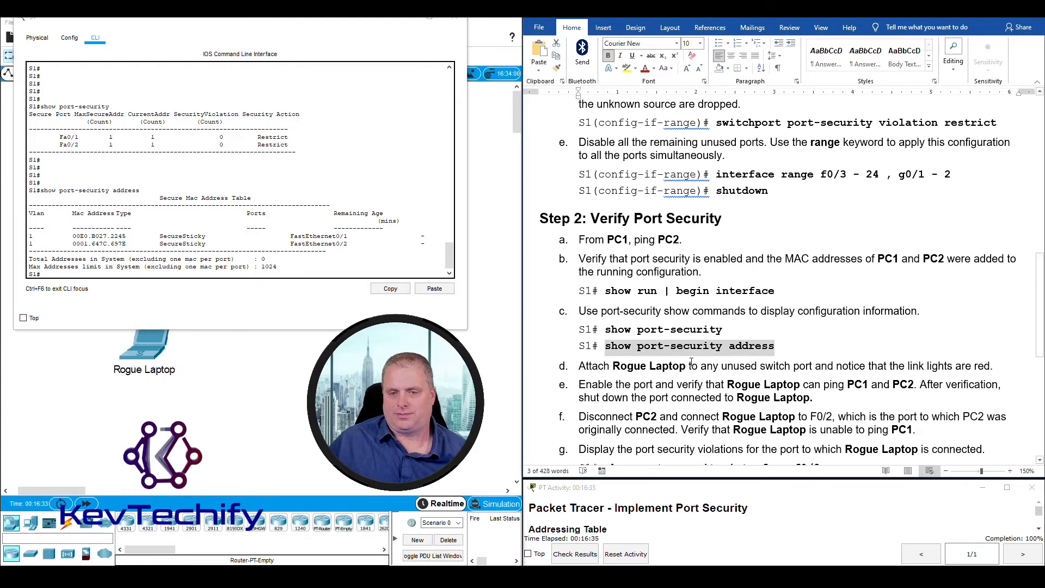
# - Read instruction d of Step 2 about attaching Rogue Laptop to an unused switch port
pyautogui.scroll(-3, 670, 348)
pyautogui.scroll(2, 646, 327)
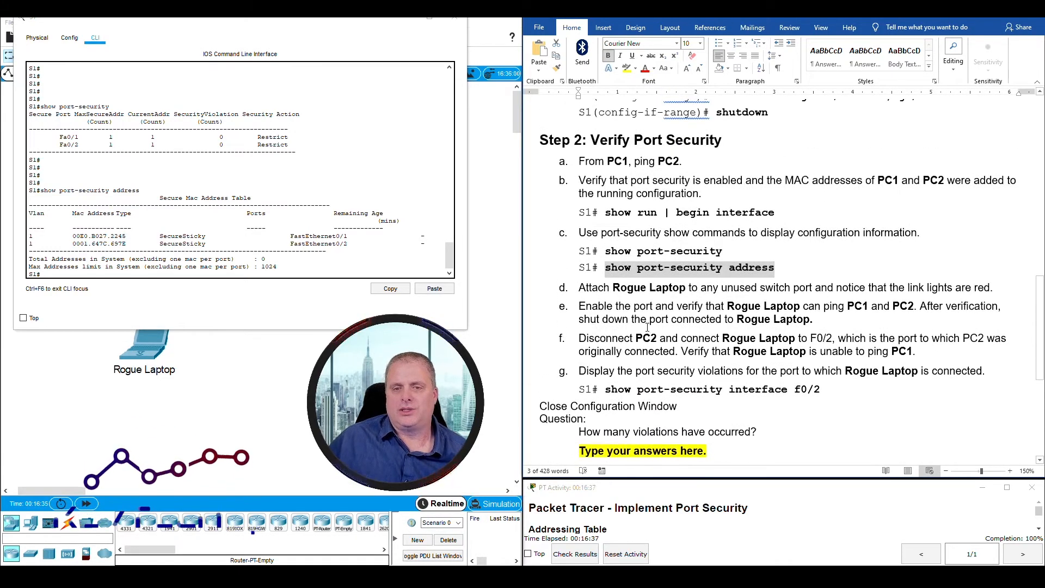
pyautogui.click(577, 326)
pyautogui.moveTo(577, 327); pyautogui.dragTo(978, 327)
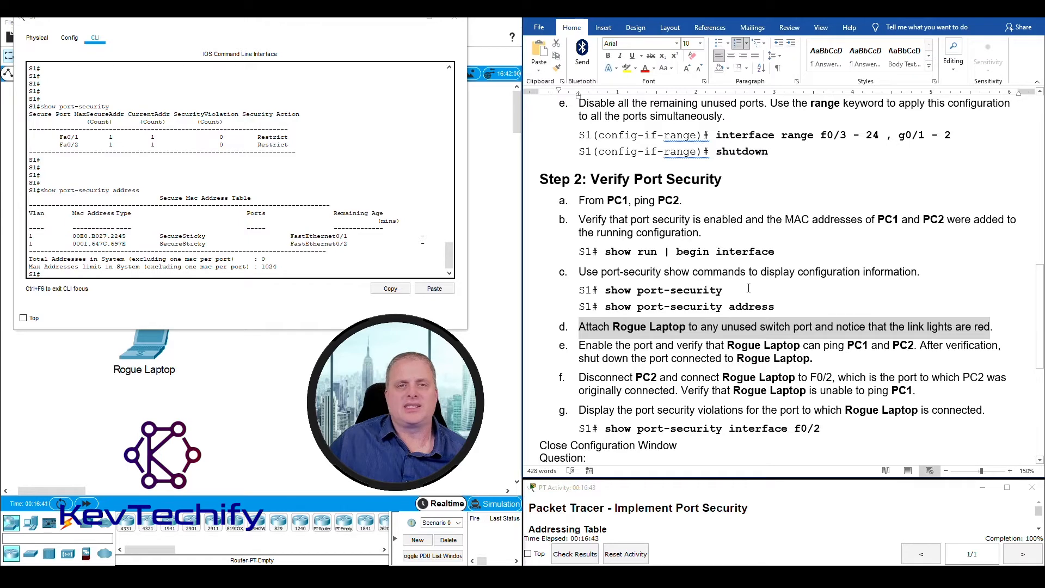
# - Move the S1 window off the network topology and add blank prompt lines below the secure MAC address output
pyautogui.moveTo(311, 19); pyautogui.dragTo(819, 19)
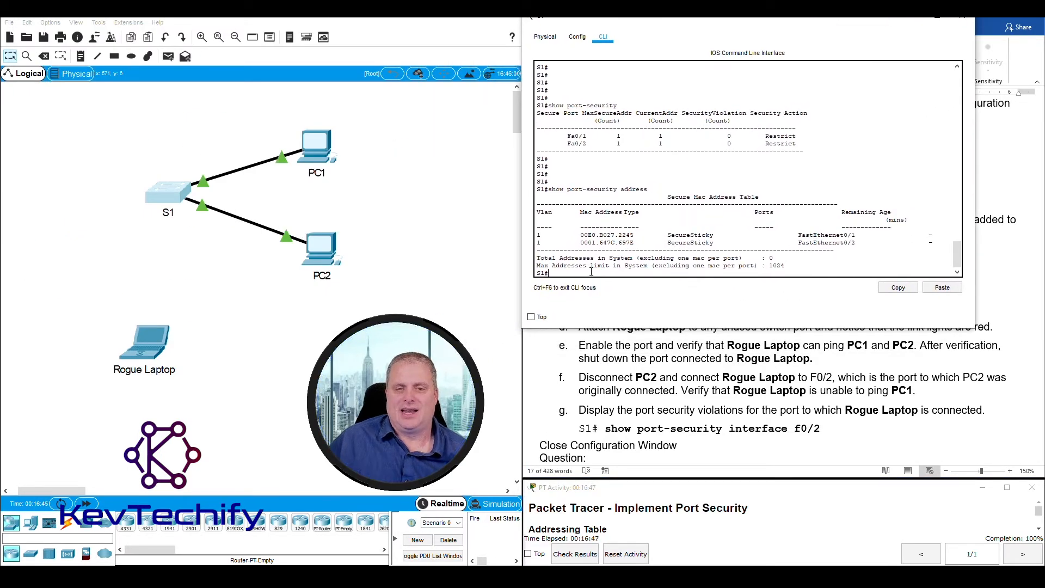
pyautogui.press('Return')
pyautogui.press('Return')
pyautogui.press('Return')
pyautogui.press('Return')
pyautogui.press('Return')
pyautogui.press('Return')
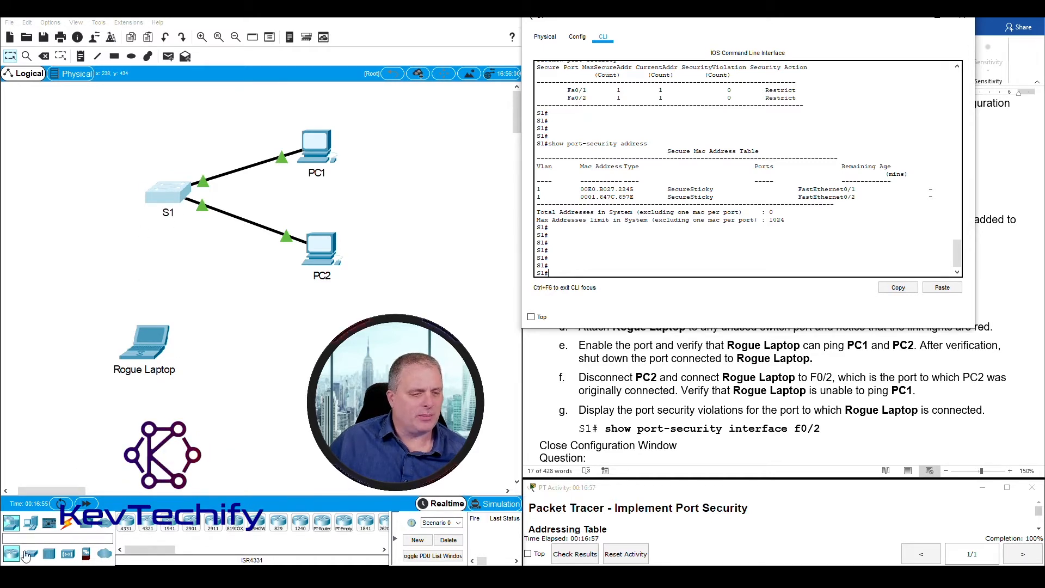
# - Connect Rogue Laptop's FastEthernet0 to S1's FastEthernet0/10 with a copper straight-through cable and inspect the link's port labels
pyautogui.click(68, 525)
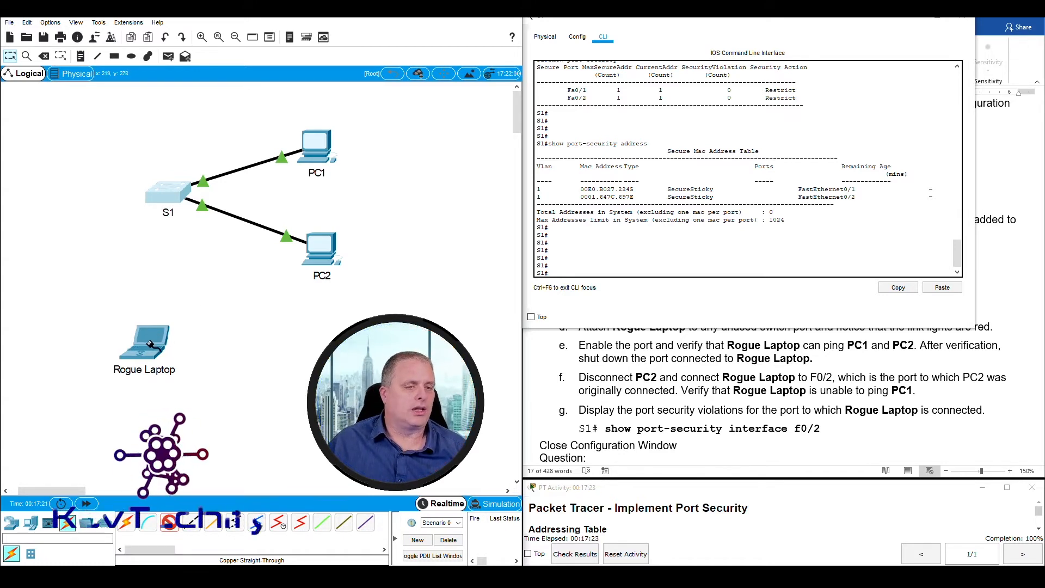
pyautogui.click(147, 341)
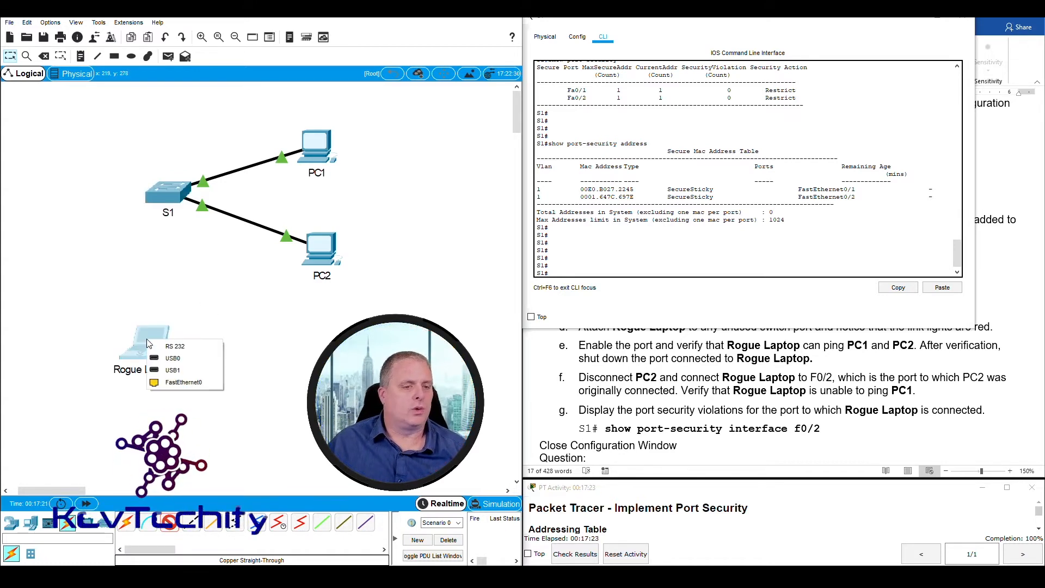
pyautogui.click(180, 383)
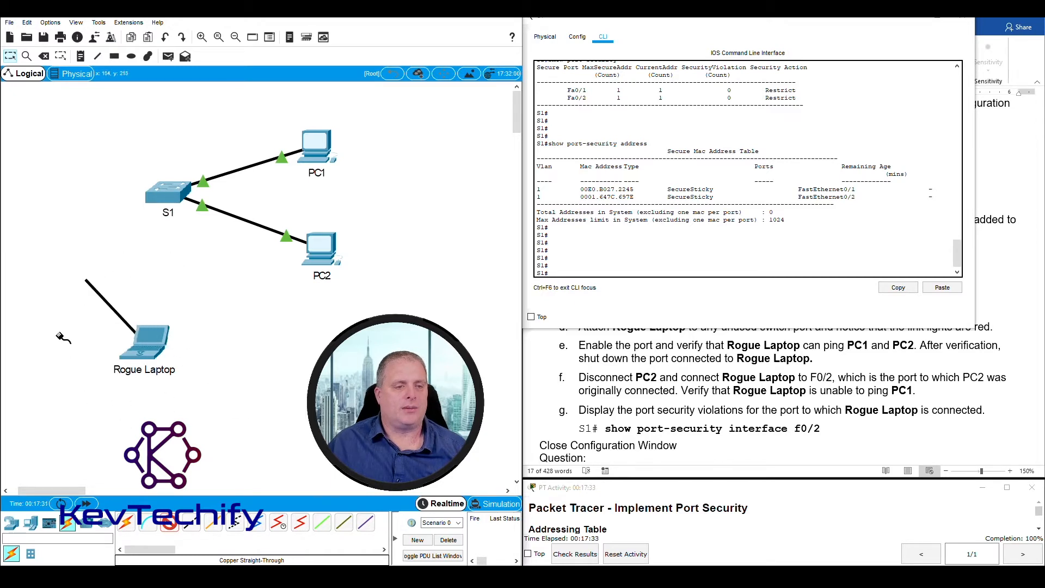
pyautogui.click(167, 196)
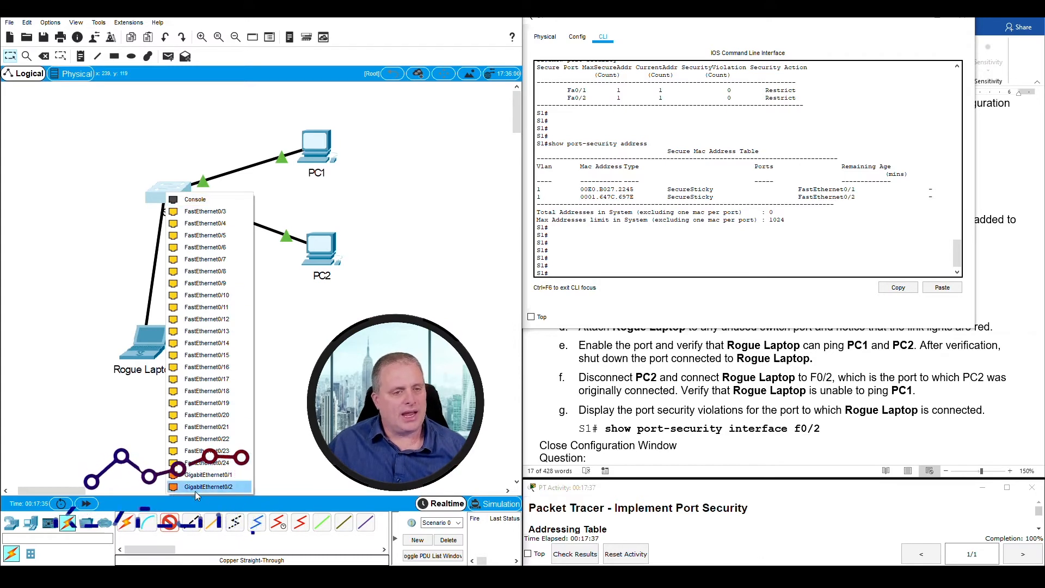
pyautogui.click(206, 296)
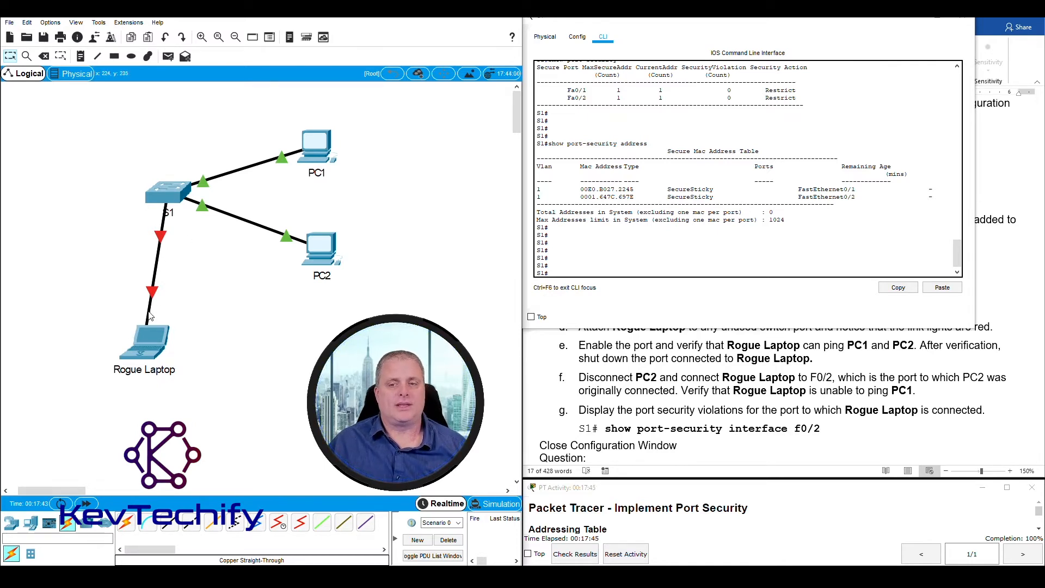
pyautogui.moveTo(168, 236)
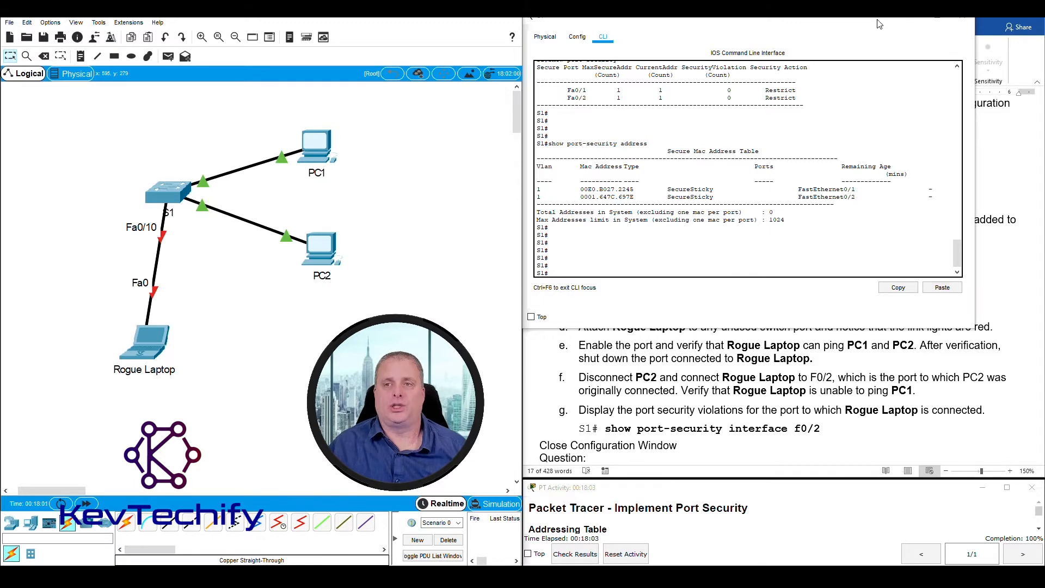
# - Uncover the lab document and read instruction e on enabling the port and pinging PC1 and PC2 from Rogue Laptop
pyautogui.moveTo(877, 24); pyautogui.dragTo(403, 19)
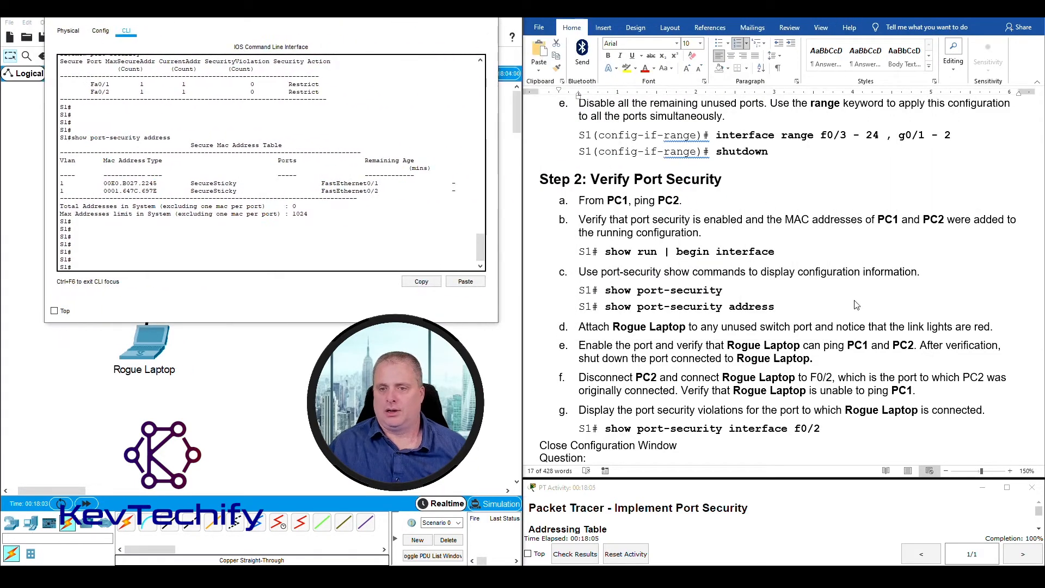
pyautogui.scroll(-2, 629, 365)
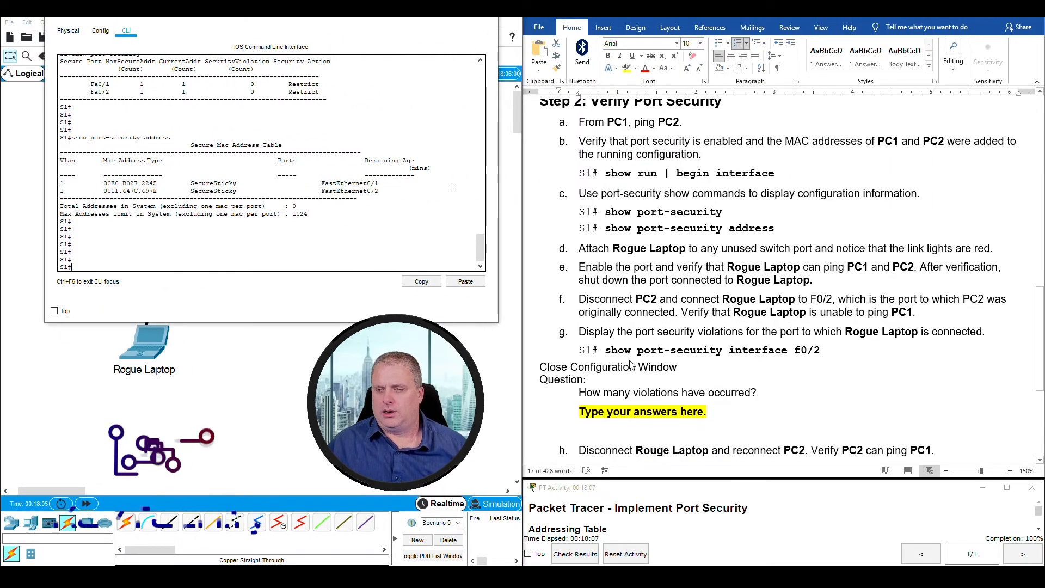
pyautogui.moveTo(988, 248); pyautogui.dragTo(579, 249)
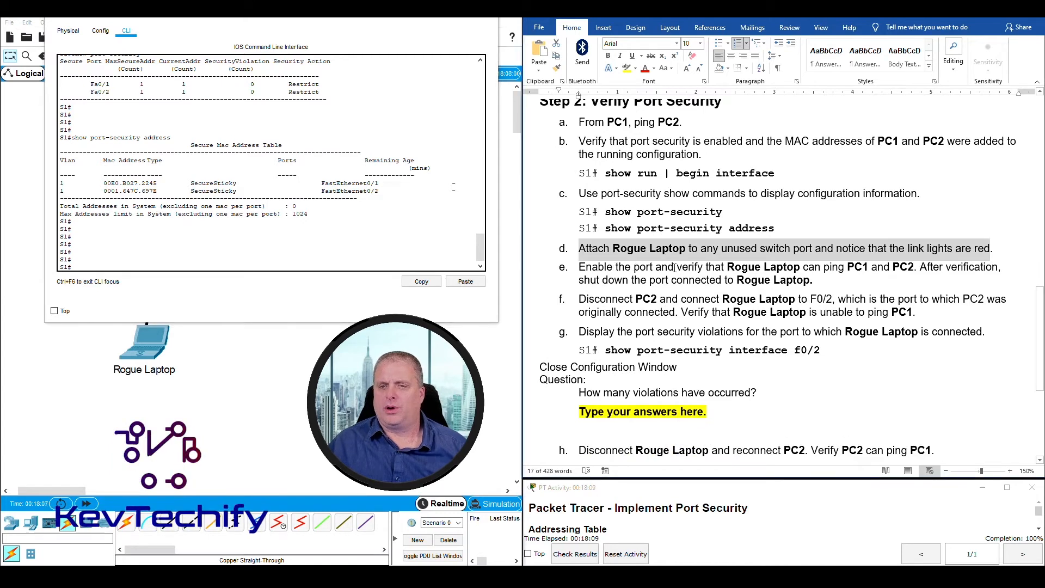
pyautogui.moveTo(675, 267); pyautogui.dragTo(921, 266)
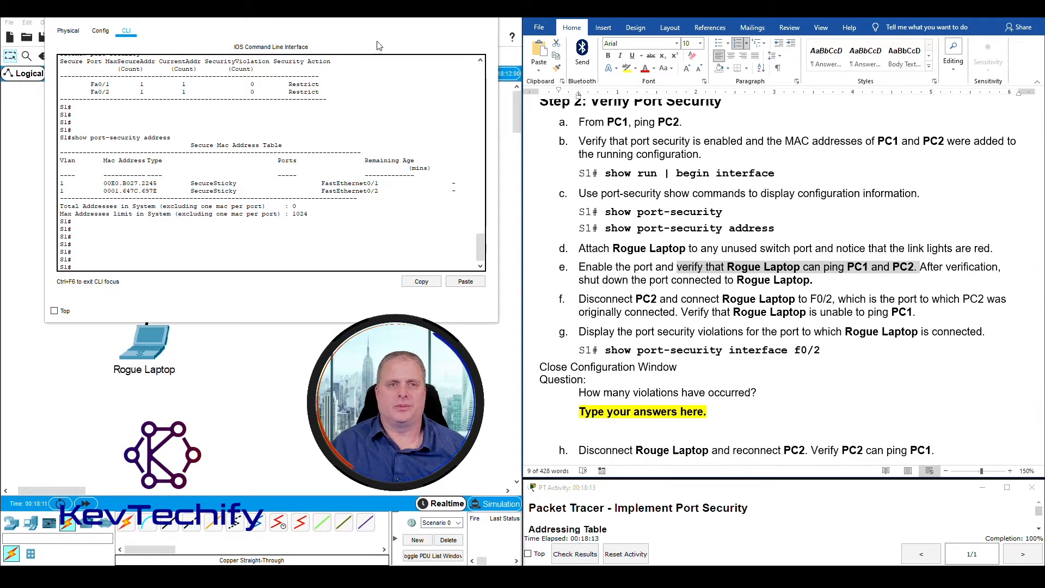
# - Reposition the S1 window over the lab document so the whole network topology and the command line are both in view
pyautogui.click(344, 17)
pyautogui.moveTo(343, 16); pyautogui.dragTo(829, 57)
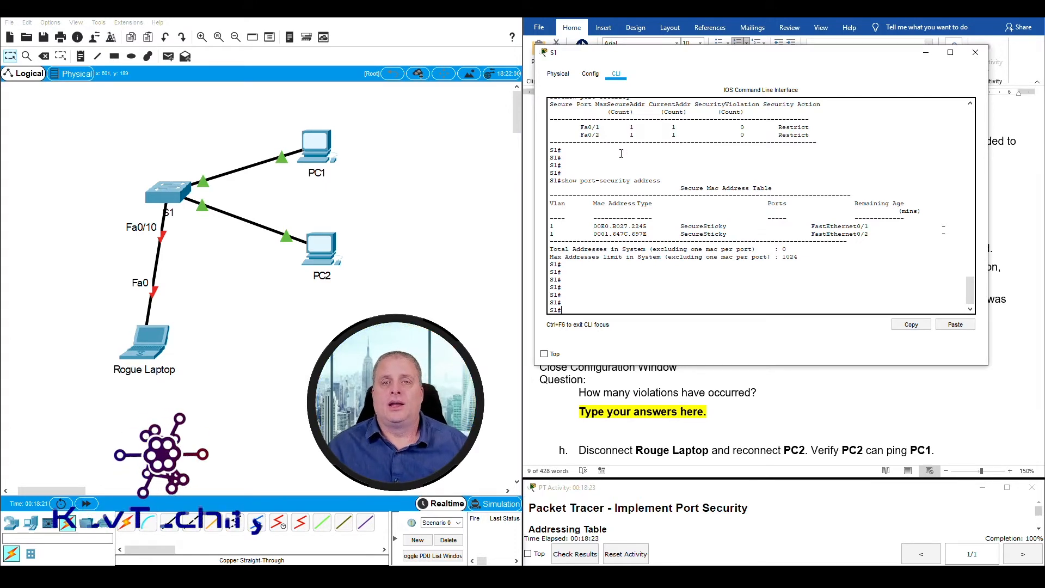
pyautogui.moveTo(624, 58); pyautogui.dragTo(622, 30)
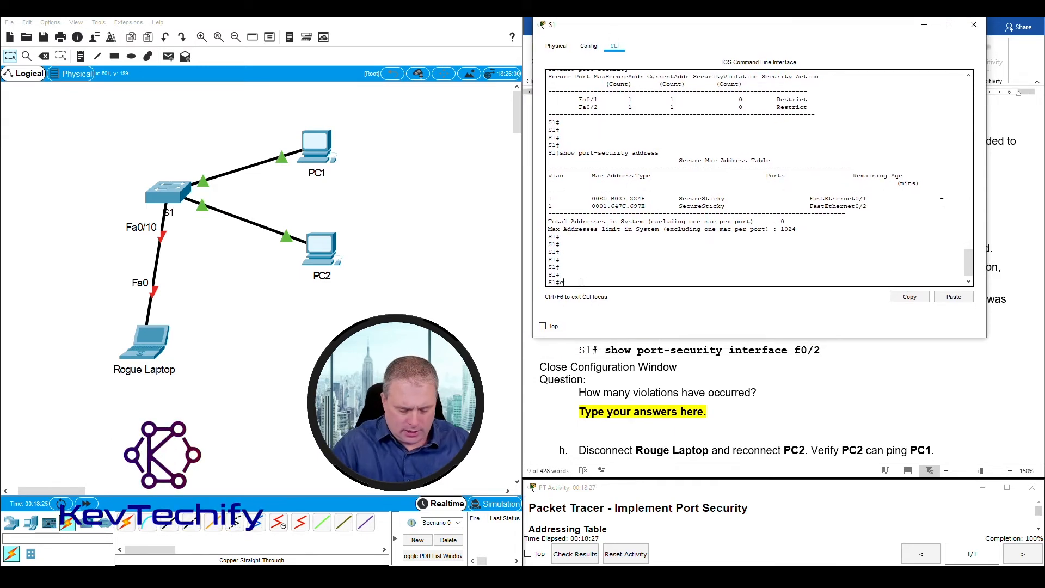
# - Enter global configuration mode on S1, enable interface f0/10 with no shutdown, and check the resulting link status messages
pyautogui.write('t')
pyautogui.press('Return')
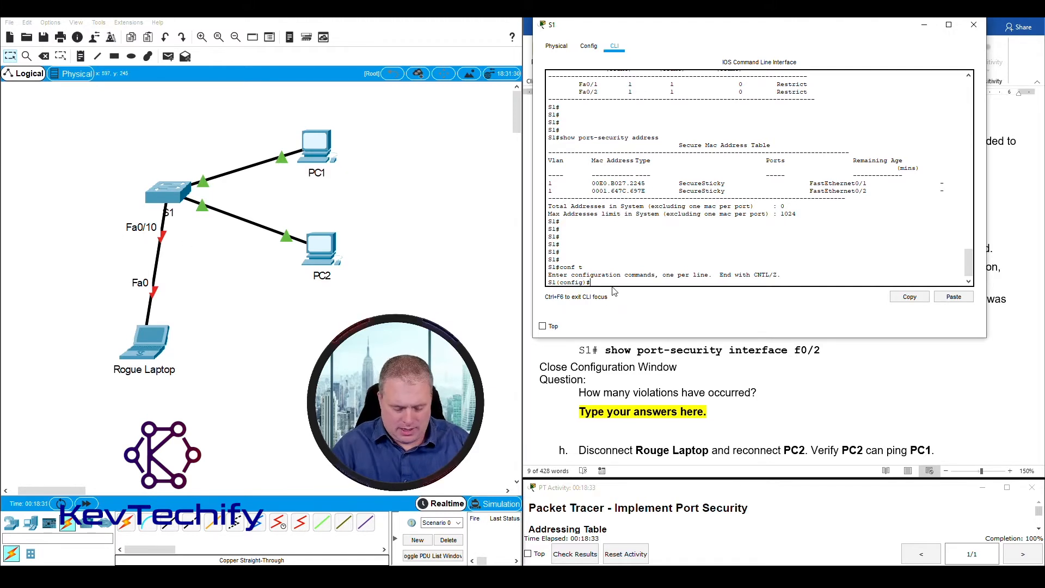
pyautogui.write('interface ')
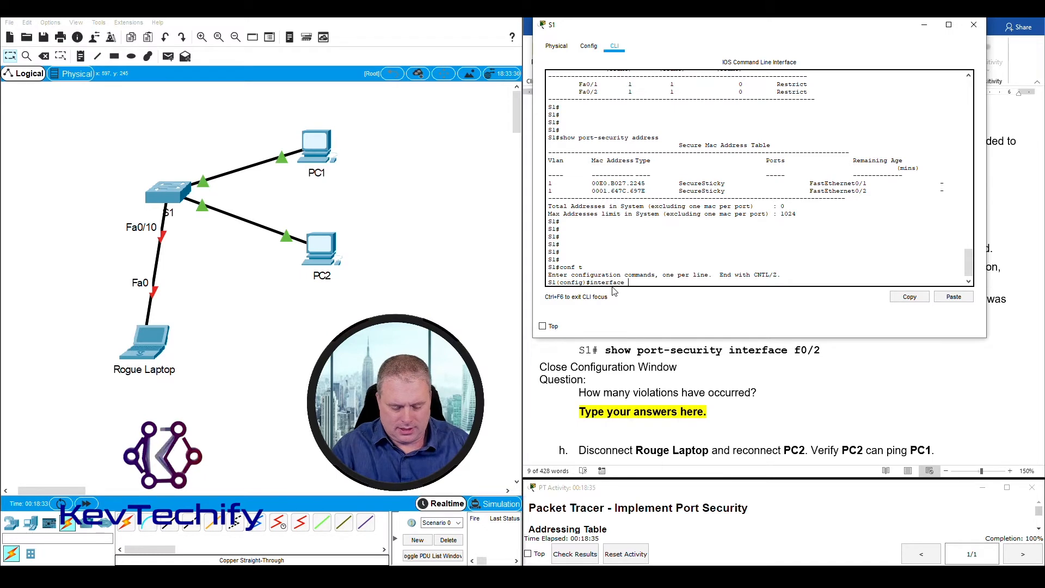
pyautogui.write('f0/10')
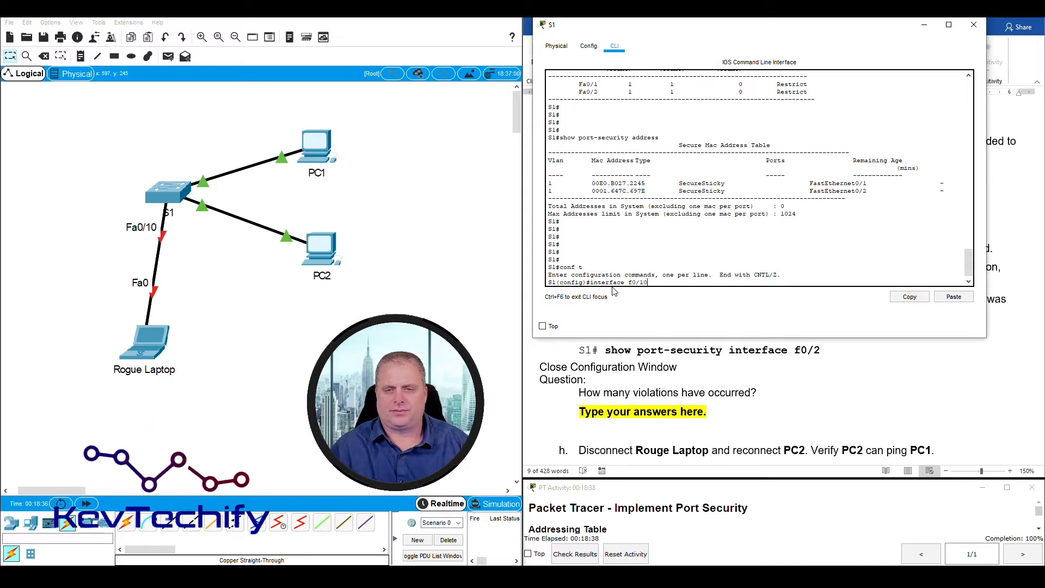
pyautogui.press('Return')
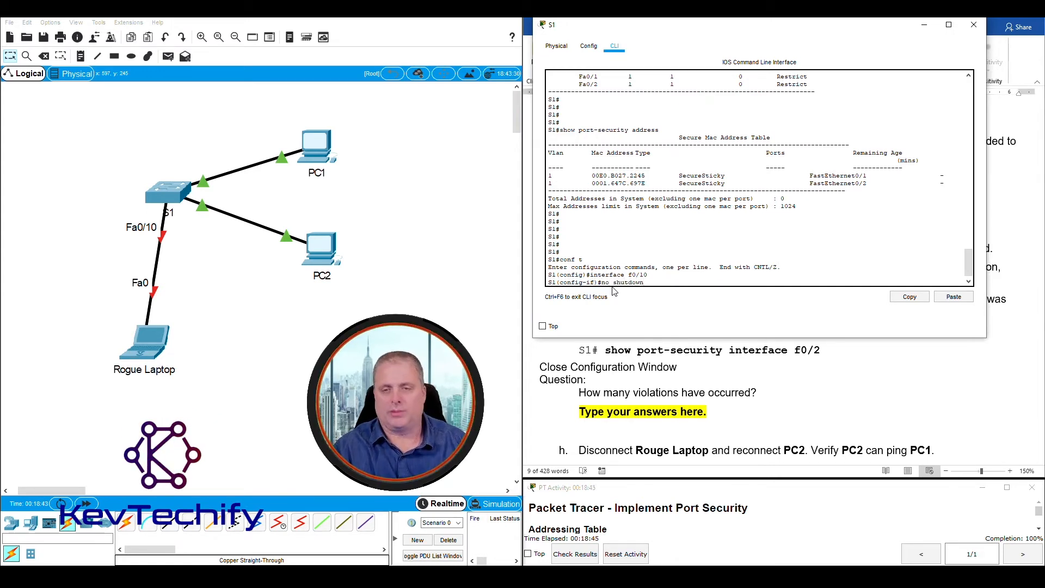
pyautogui.press('Return')
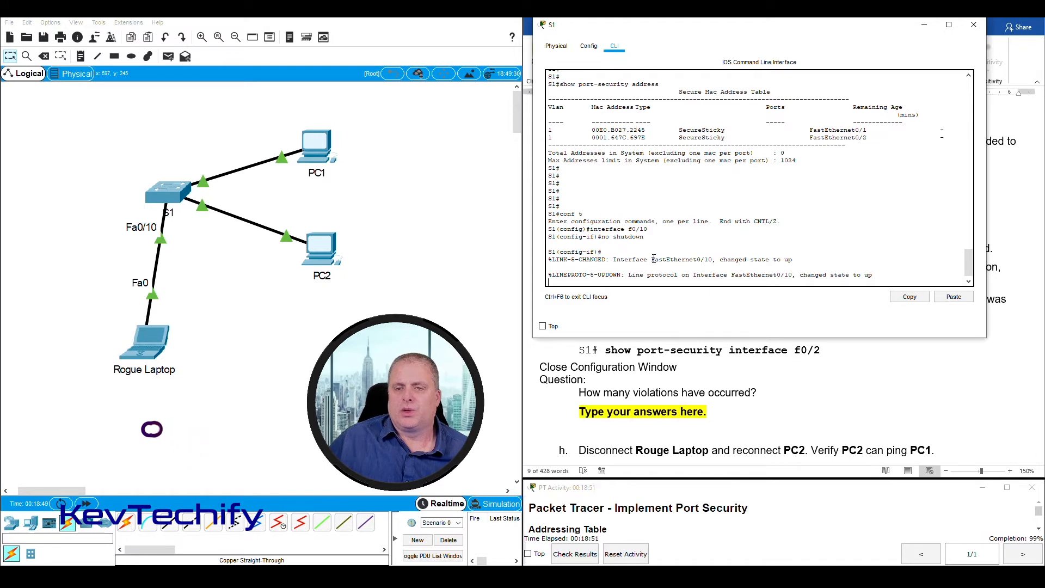
pyautogui.moveTo(652, 259); pyautogui.dragTo(880, 275)
pyautogui.click(880, 276)
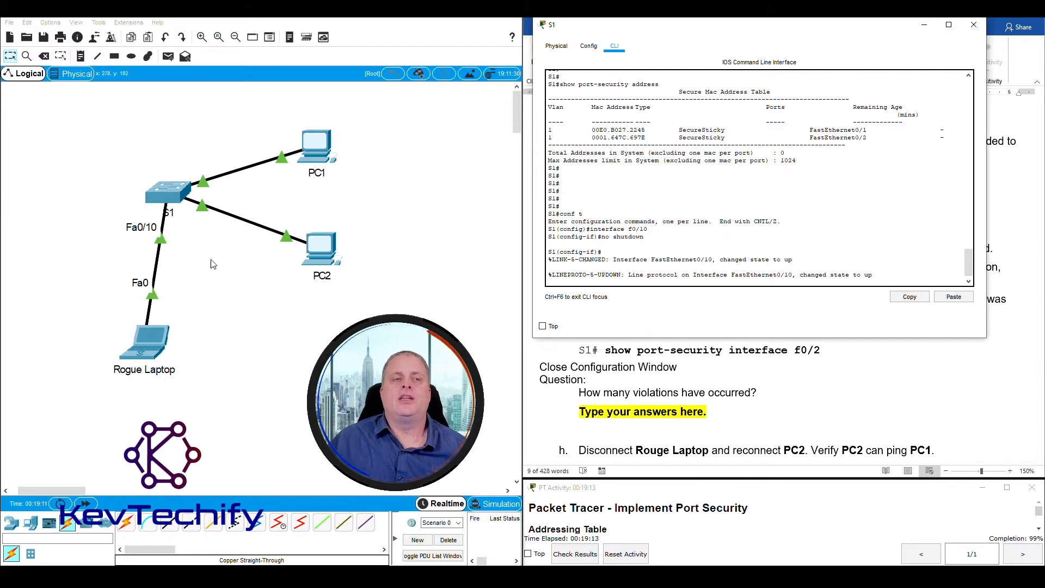
# - Clear the S1 window away and open Rogue Laptop's Command Prompt beside the lab instructions
pyautogui.moveTo(807, 43); pyautogui.dragTo(337, 45)
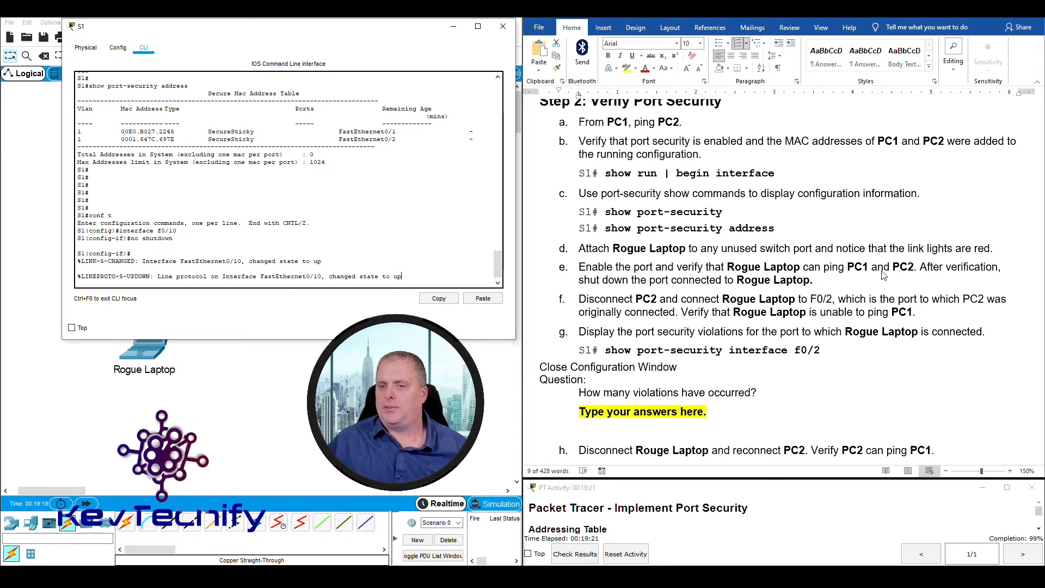
pyautogui.moveTo(450, 33); pyautogui.dragTo(428, 38)
pyautogui.click(430, 31)
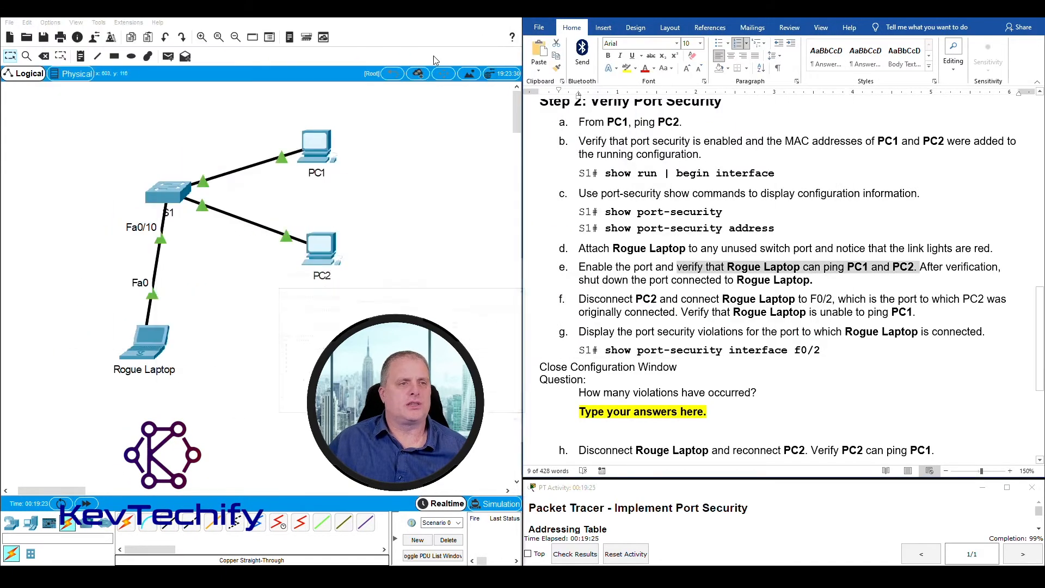
pyautogui.click(155, 348)
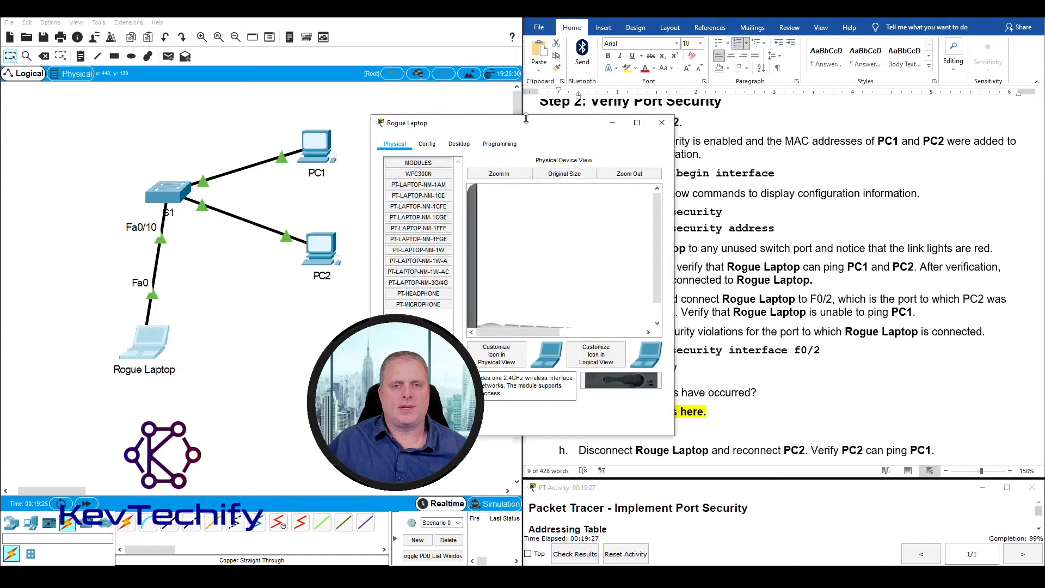
pyautogui.moveTo(522, 117); pyautogui.dragTo(201, 26)
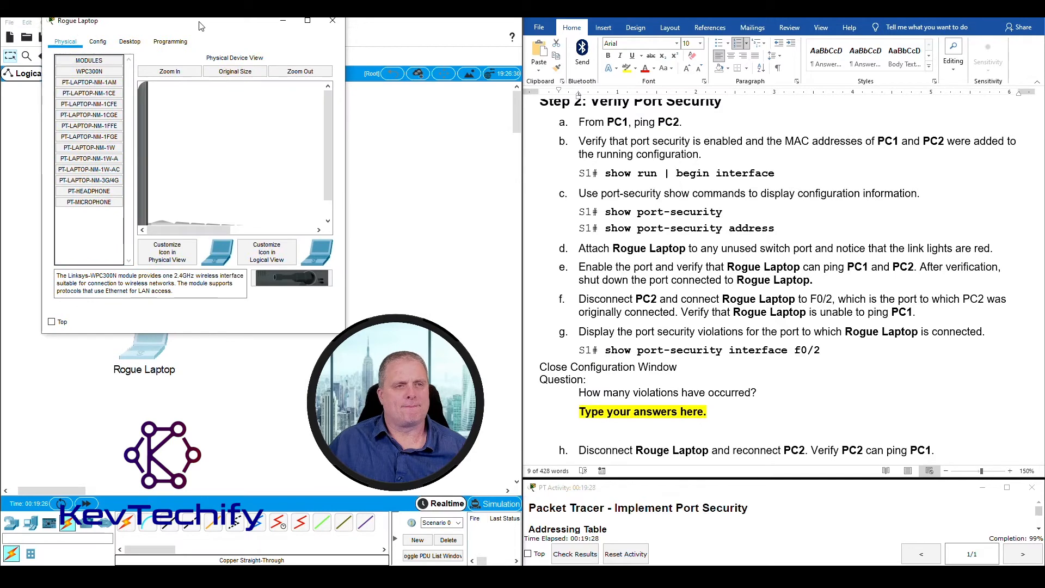
pyautogui.click(132, 44)
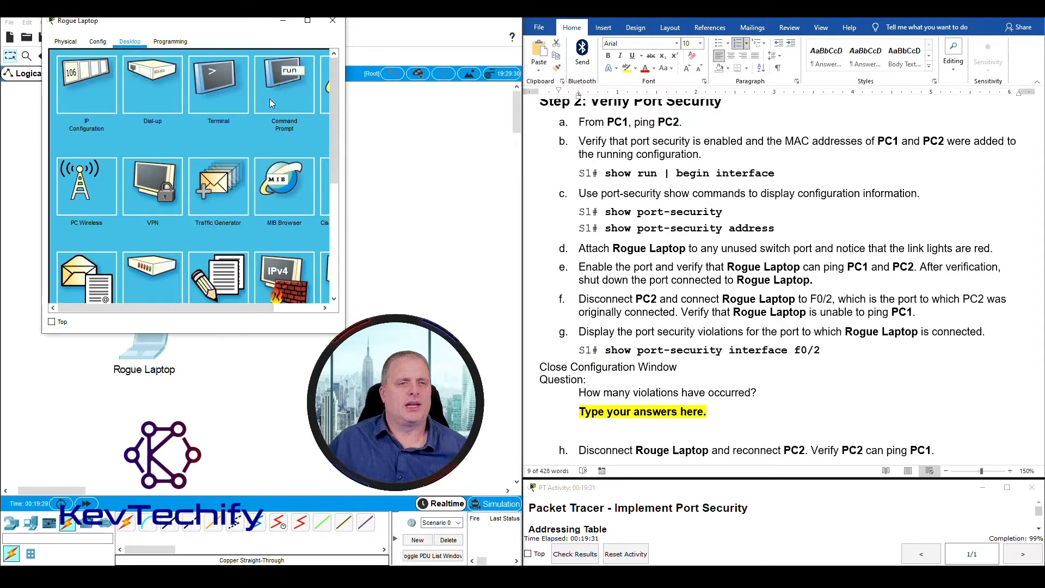
pyautogui.click(294, 85)
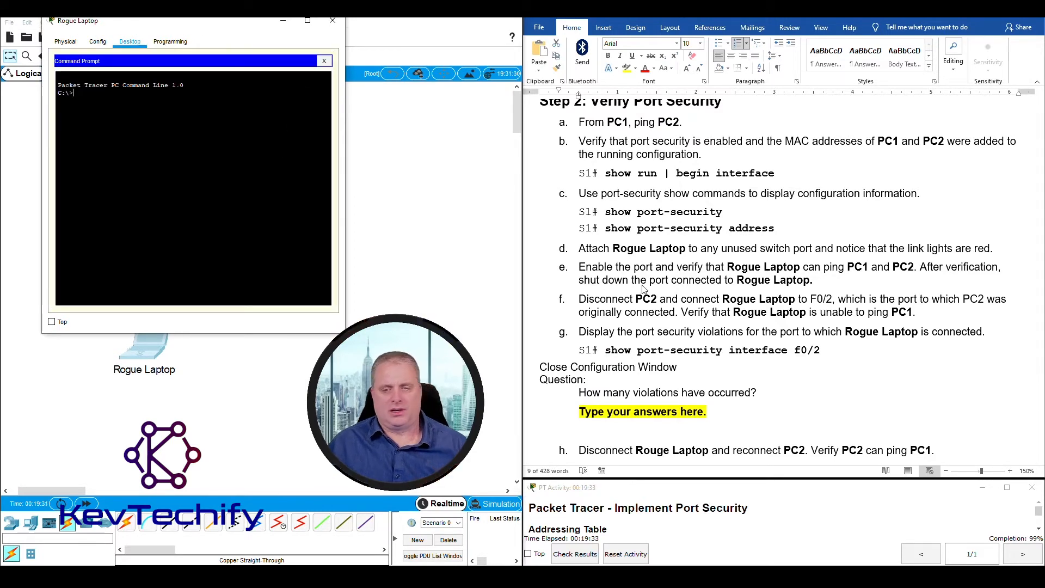
# - Look up PC1's IP address in the lab's addressing table and ping 10.10.10.10 from Rogue Laptop
pyautogui.scroll(12, 643, 288)
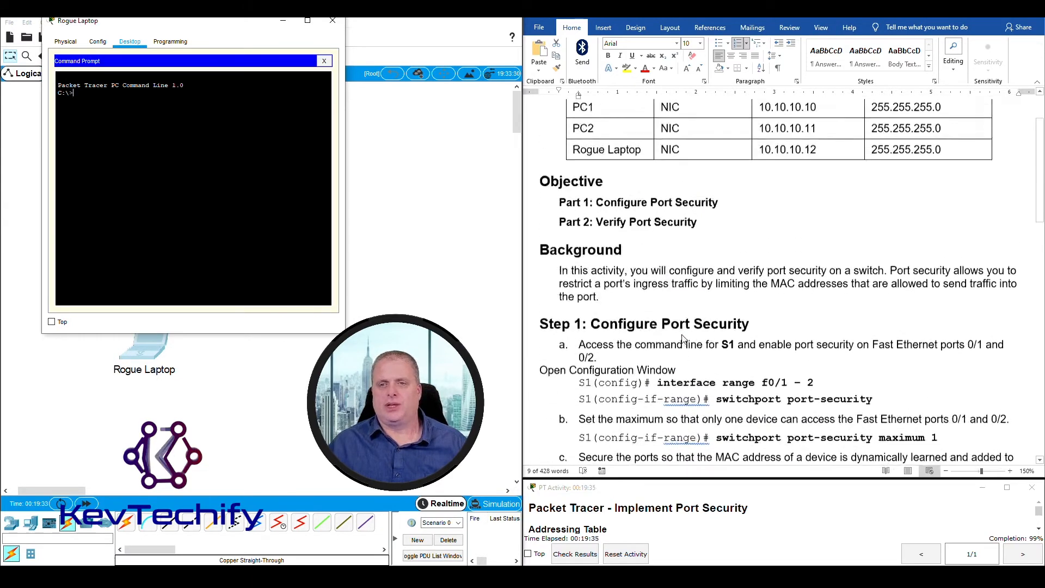
pyautogui.scroll(1, 683, 338)
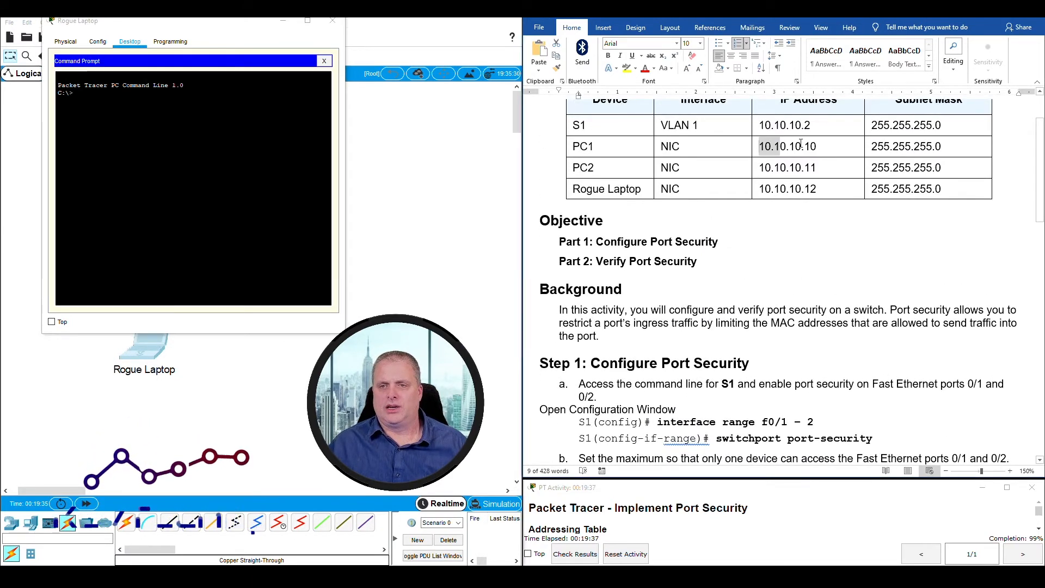
pyautogui.moveTo(800, 142); pyautogui.dragTo(816, 146)
pyautogui.click(165, 148)
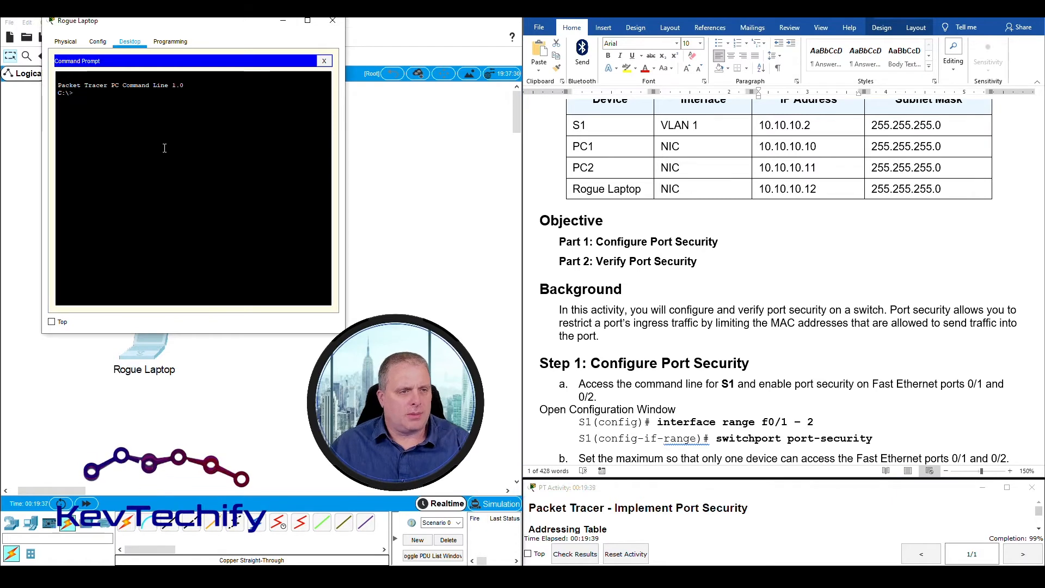
pyautogui.write('ping 10')
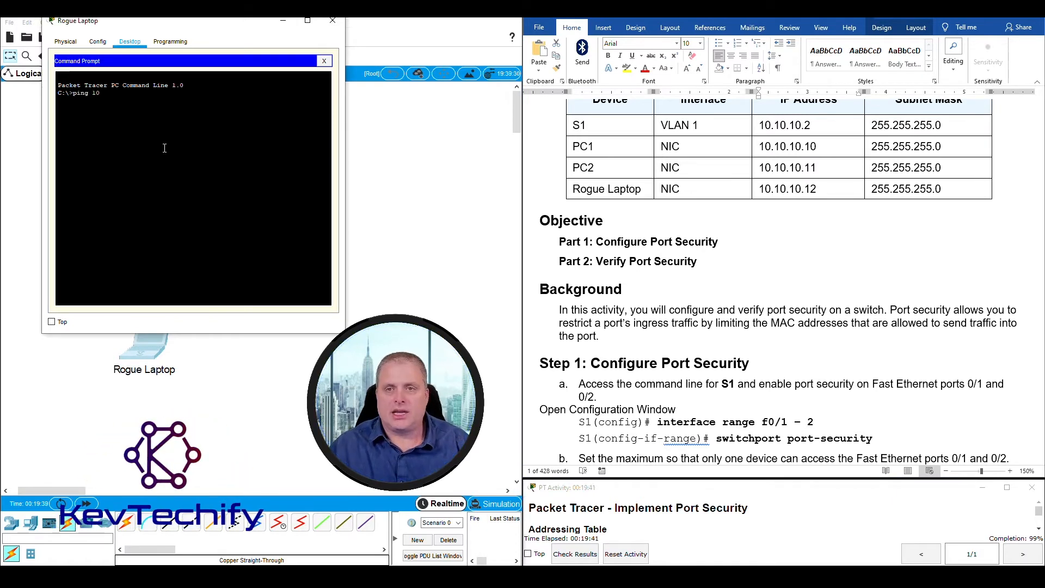
pyautogui.write('.10.10.10')
pyautogui.press('Return')
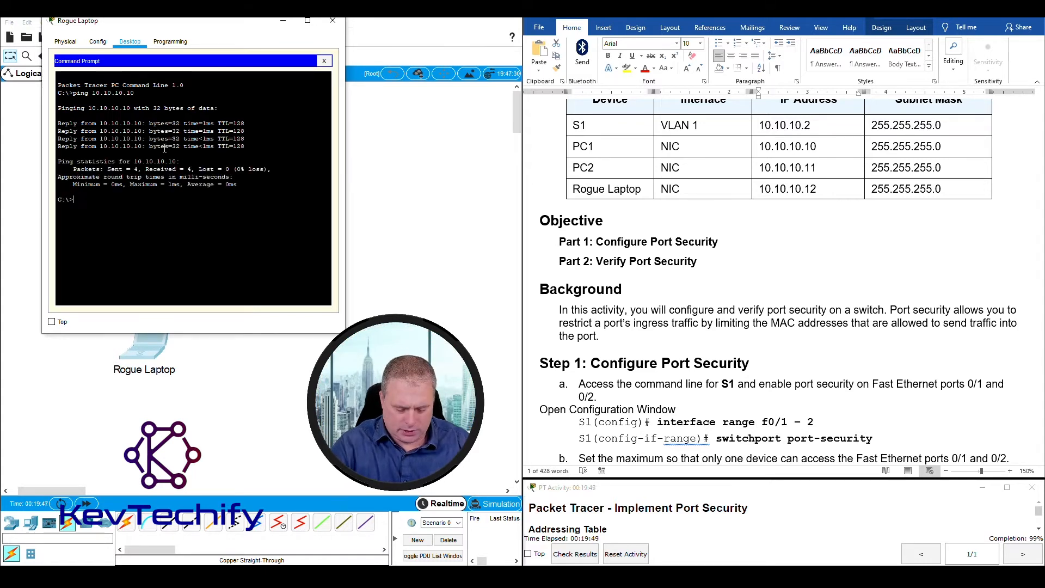
# - Ping PC2 at 10.10.10.11 from Rogue Laptop
pyautogui.write('g ')
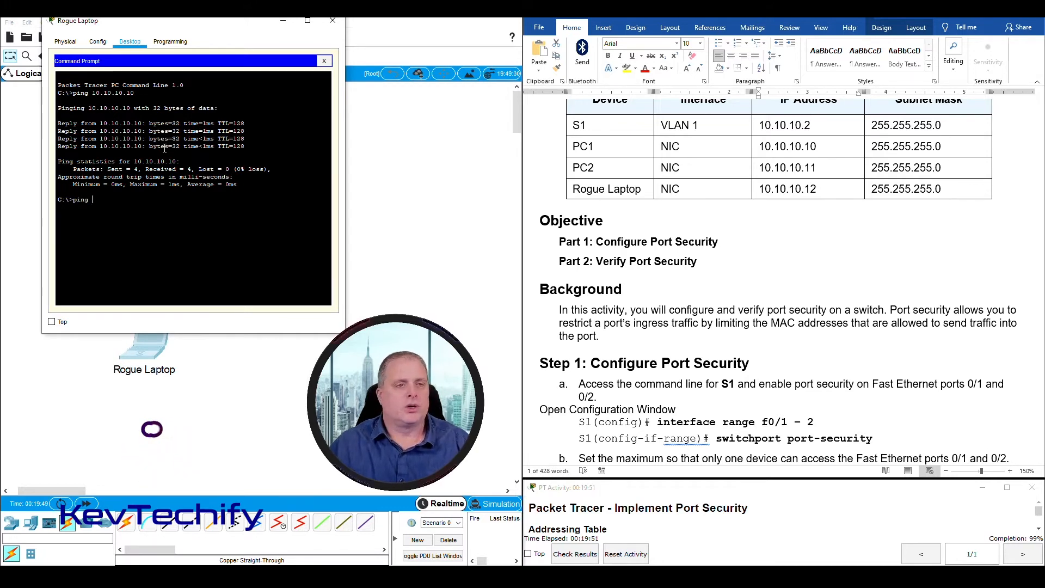
pyautogui.write('10.10.10.')
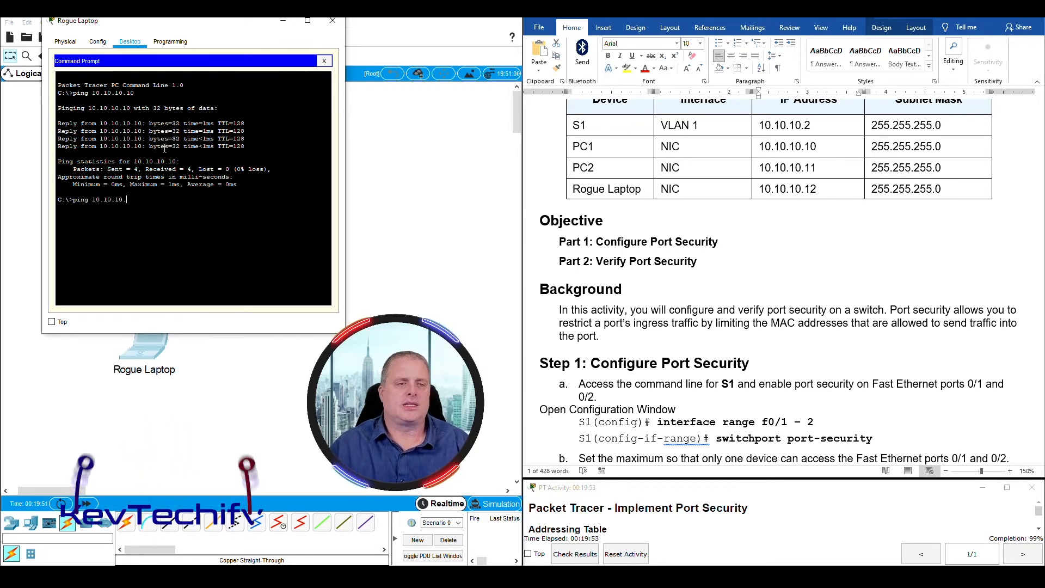
pyautogui.write('11')
pyautogui.press('Return')
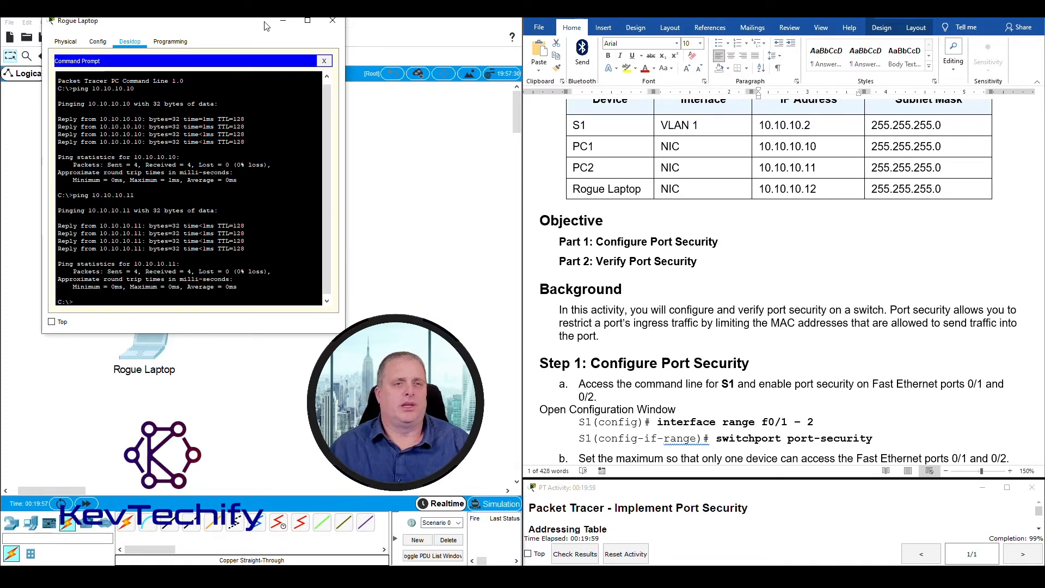
# - Read instruction f on moving Rogue Laptop to PC2's port, and minimize the Rogue Laptop window to uncover the topology
pyautogui.scroll(-15, 683, 229)
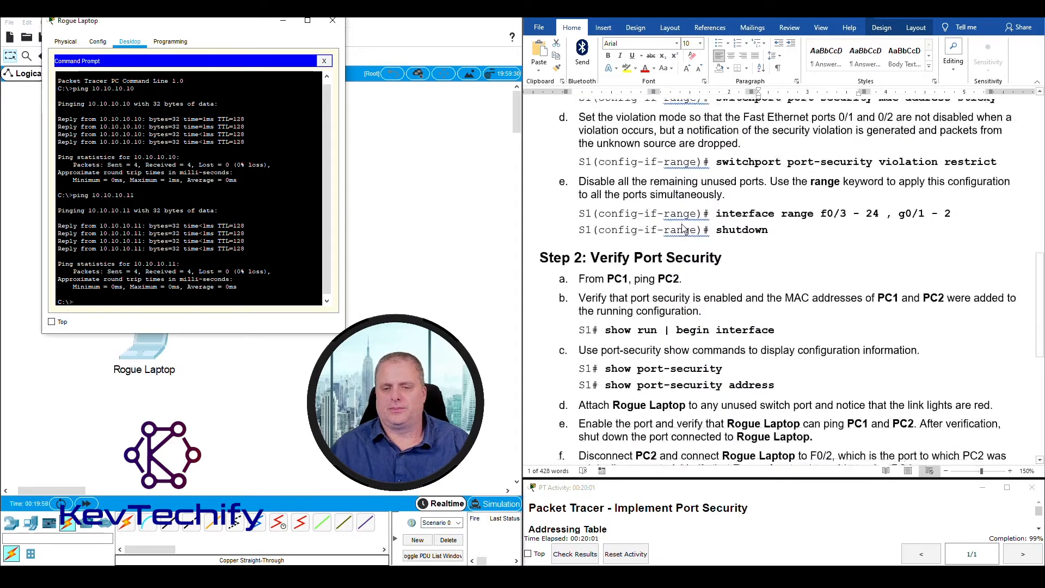
pyautogui.scroll(3, 683, 228)
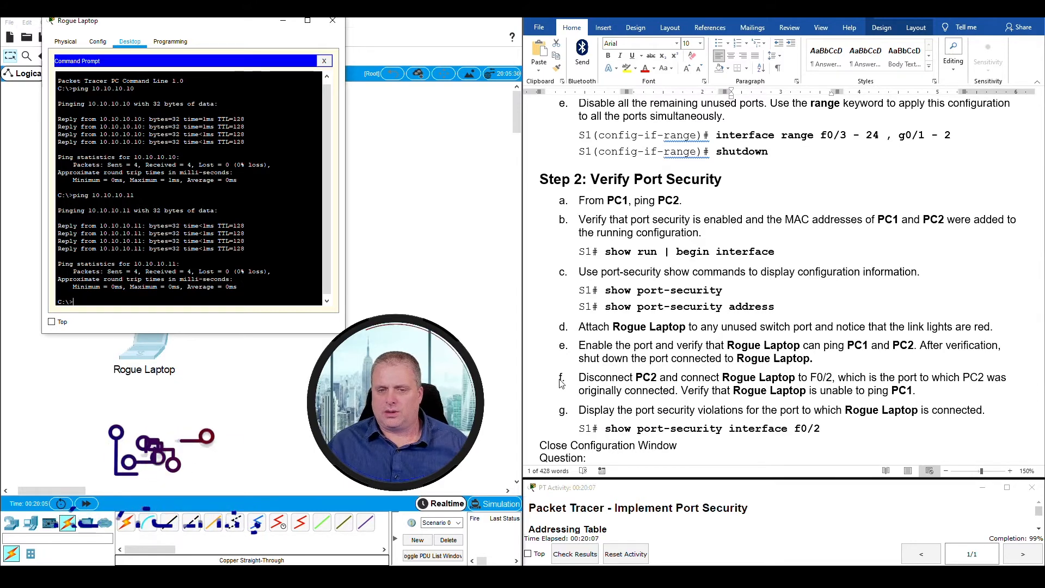
pyautogui.click(579, 377)
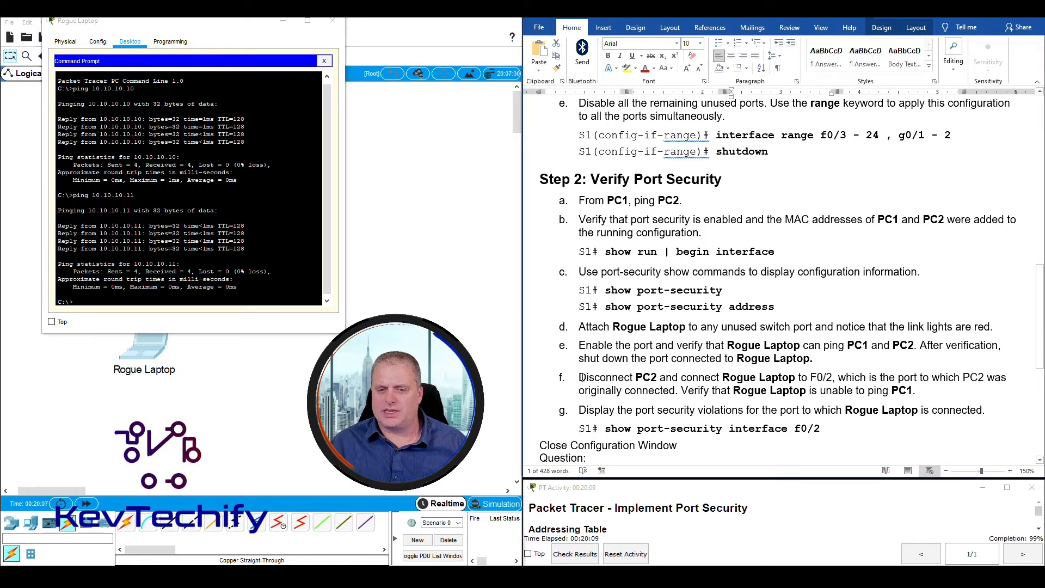
pyautogui.moveTo(578, 377); pyautogui.dragTo(915, 390)
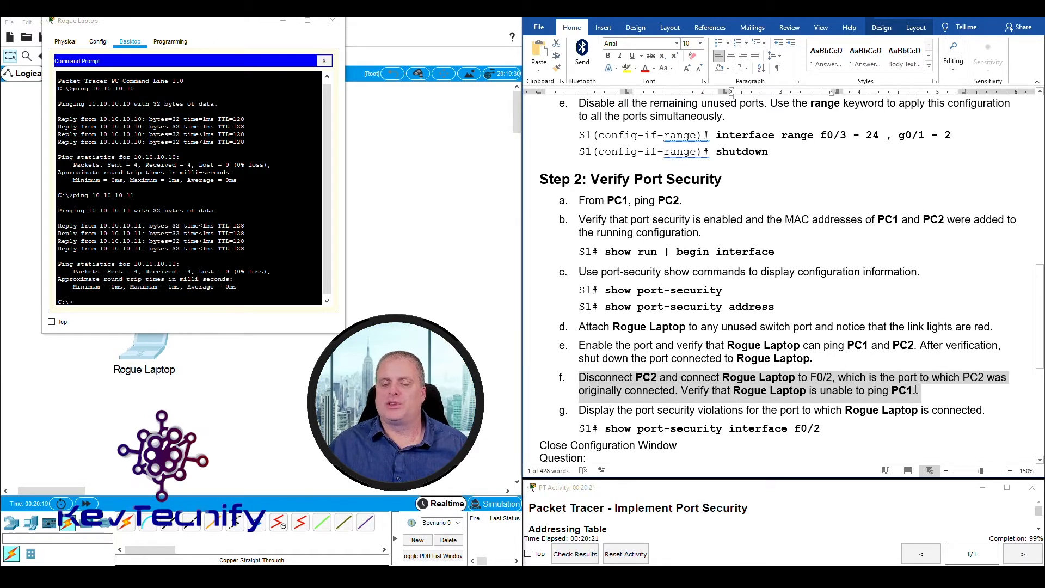
pyautogui.click(281, 19)
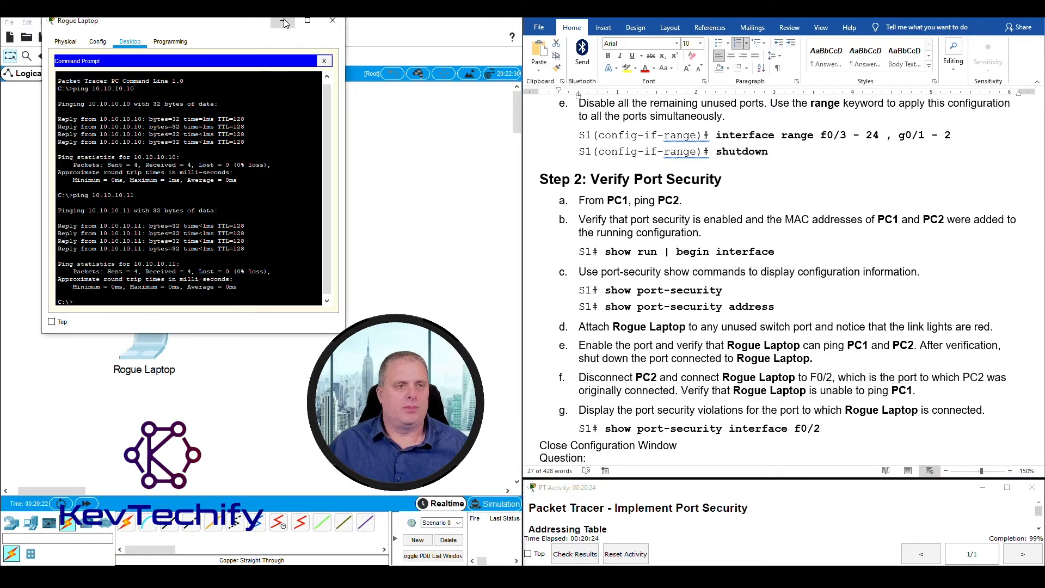
pyautogui.click(284, 20)
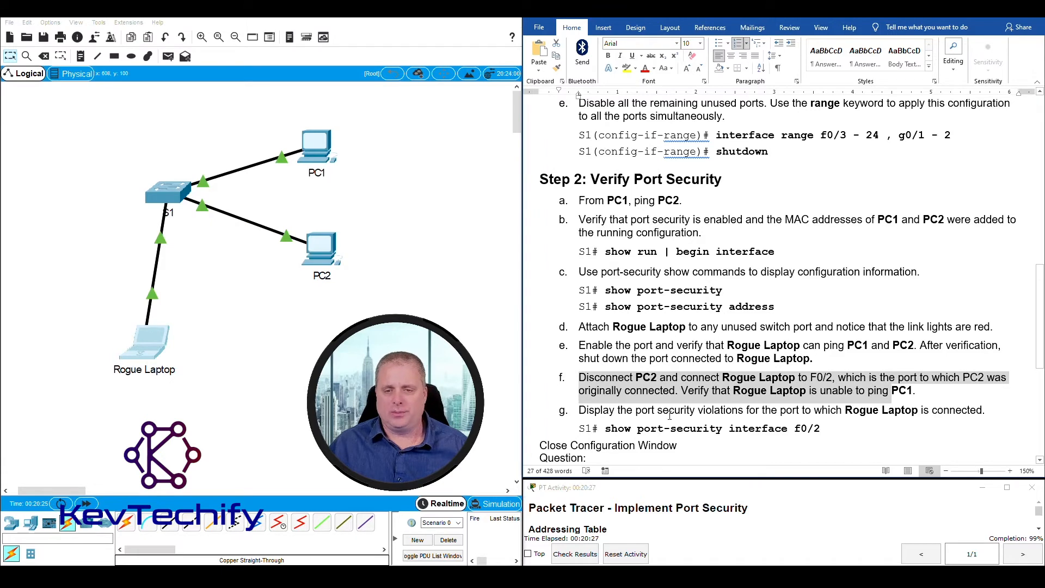
pyautogui.click(710, 378)
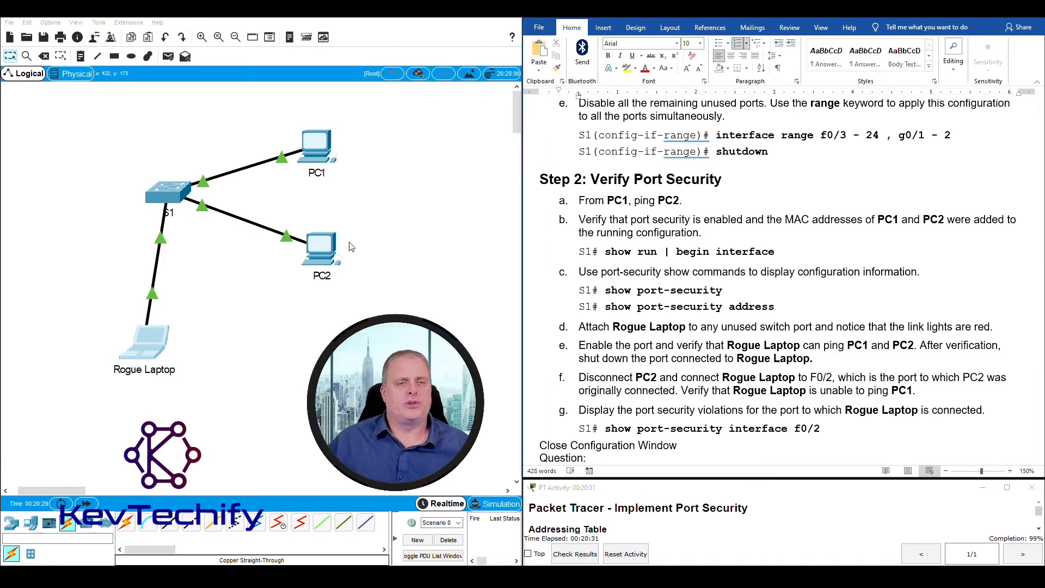
# - Delete the cable between PC2 and S1
pyautogui.click(244, 308)
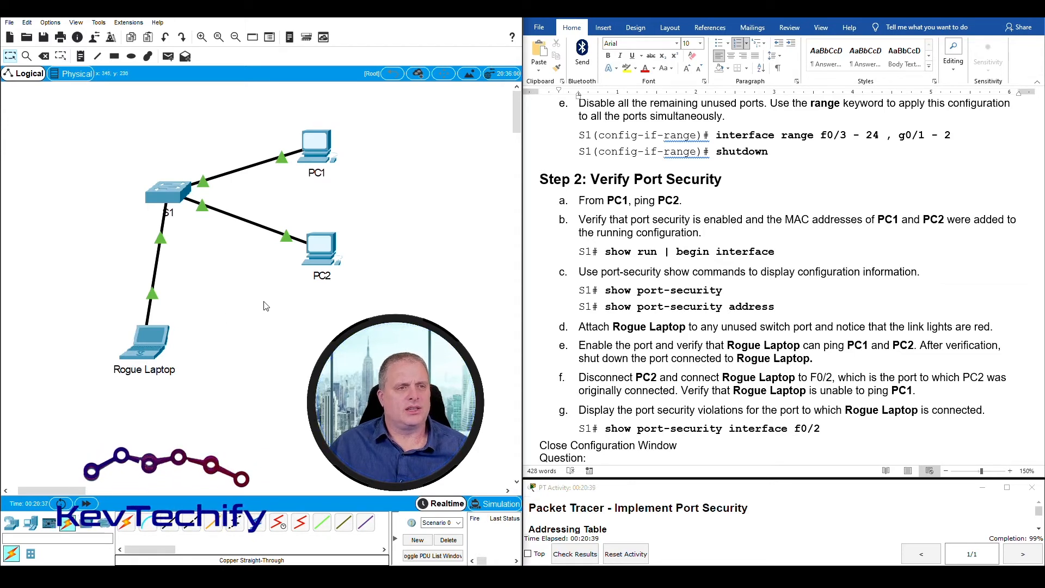
pyautogui.click(45, 57)
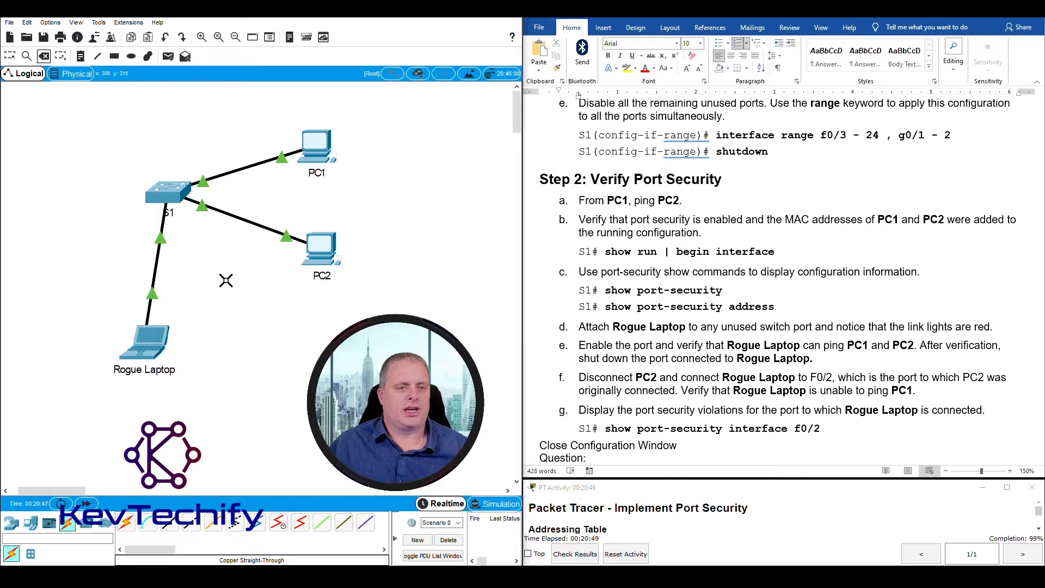
pyautogui.click(238, 218)
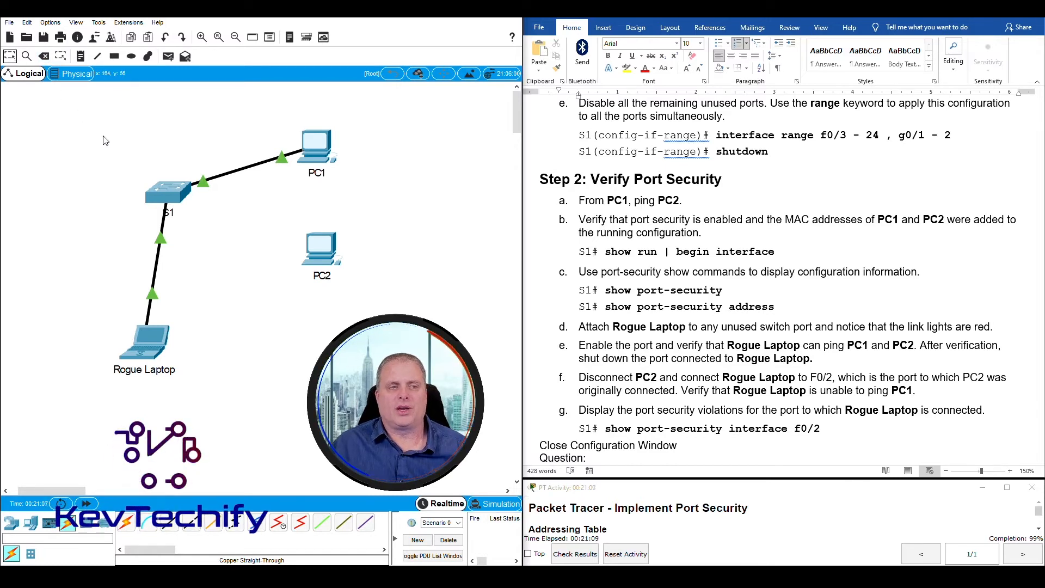
# - Move the S1 end of Rogue Laptop's cable from FastEthernet0/10 to FastEthernet0/2
pyautogui.click(163, 239)
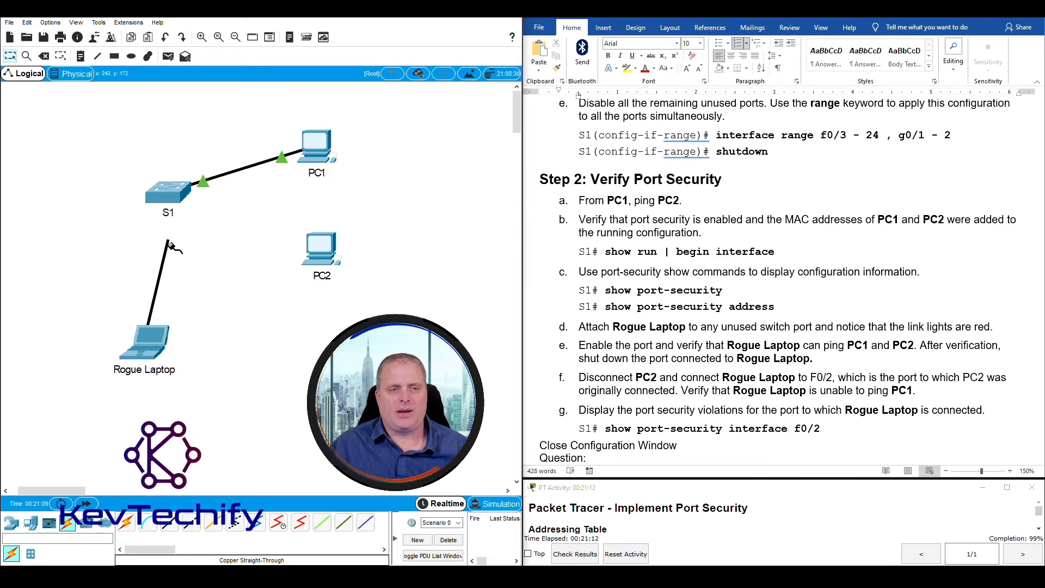
pyautogui.click(169, 196)
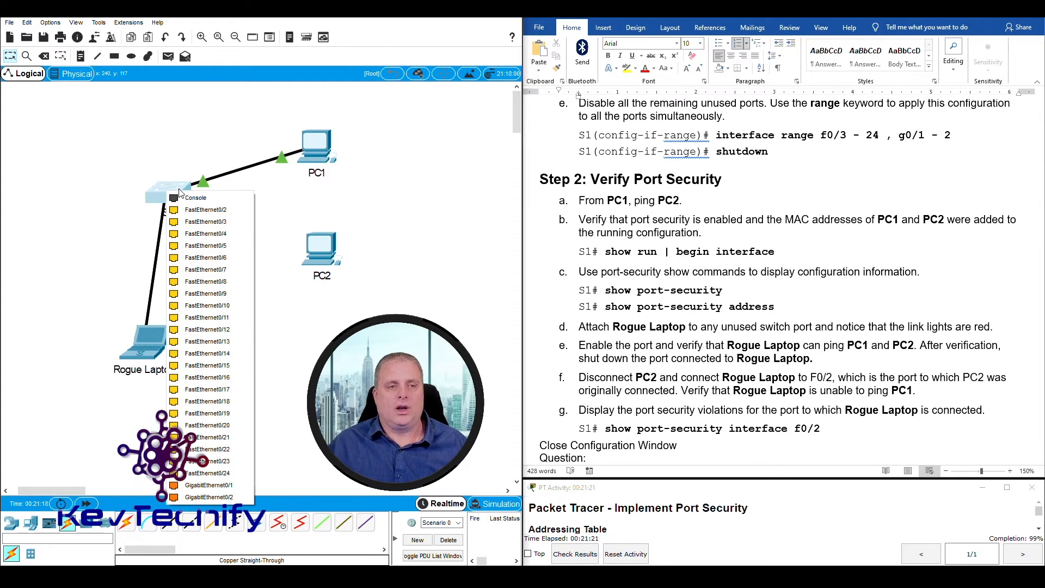
pyautogui.click(214, 210)
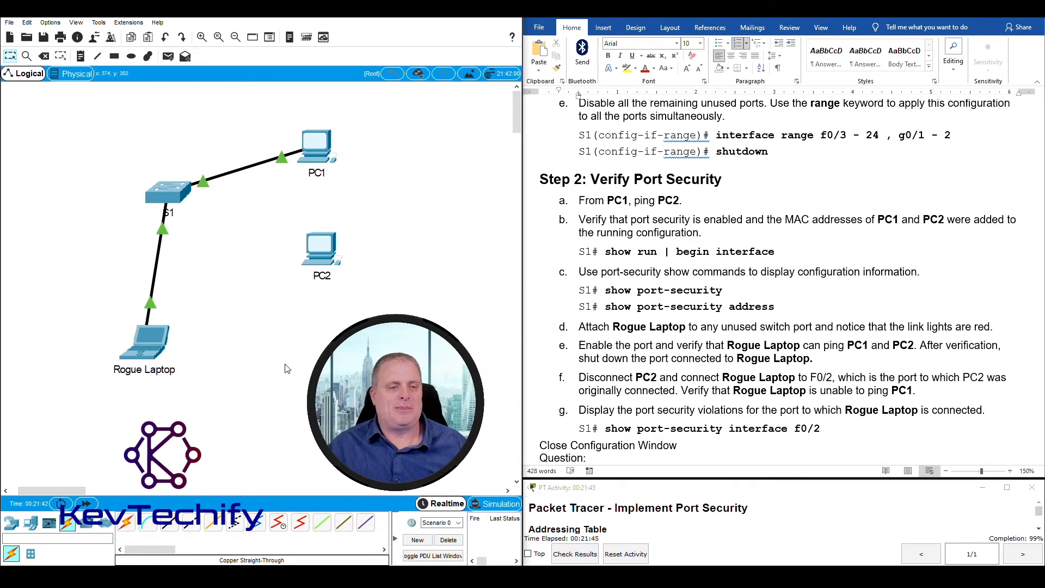
# - Reopen Rogue Laptop's Command Prompt and add six blank prompt lines below the earlier ping output
pyautogui.click(155, 342)
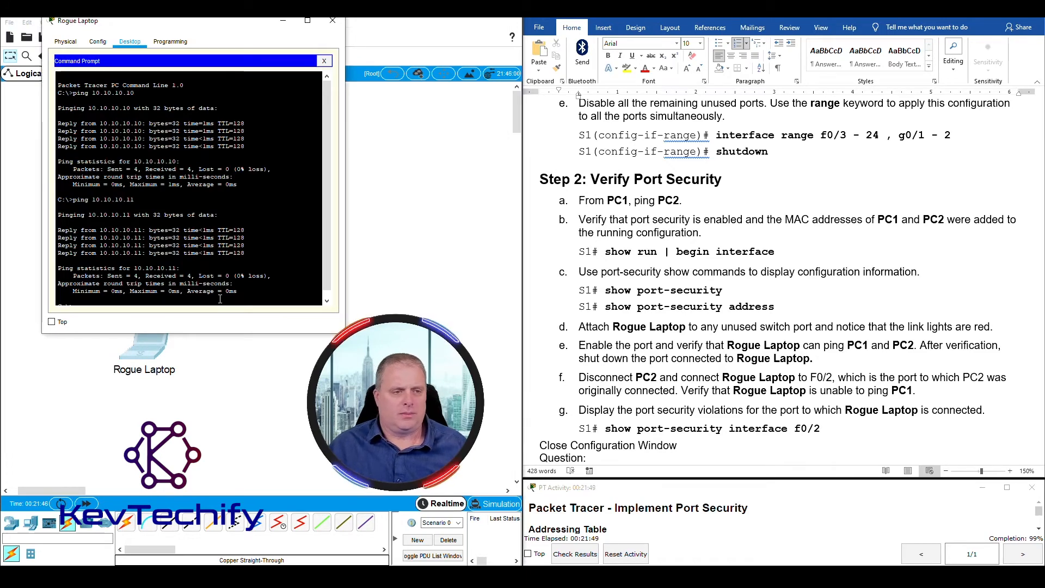
pyautogui.press('Return')
pyautogui.press('Return')
pyautogui.press('Return')
pyautogui.press('Return')
pyautogui.press('Return')
pyautogui.press('Return')
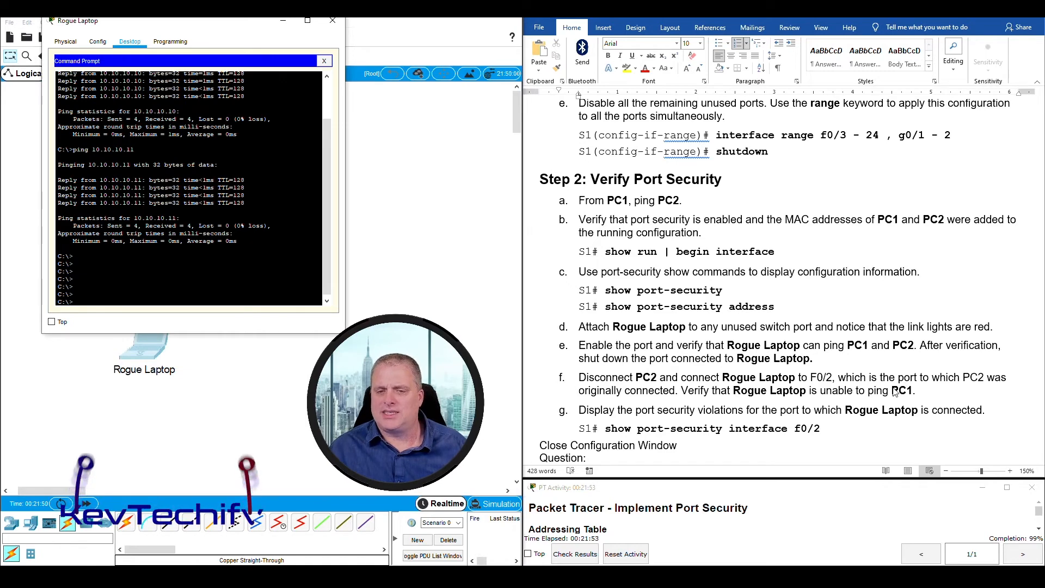
# - Look up PC1's address in the addressing table and ping 10.10.10.10 from Rogue Laptop's Command Prompt
pyautogui.scroll(12, 871, 326)
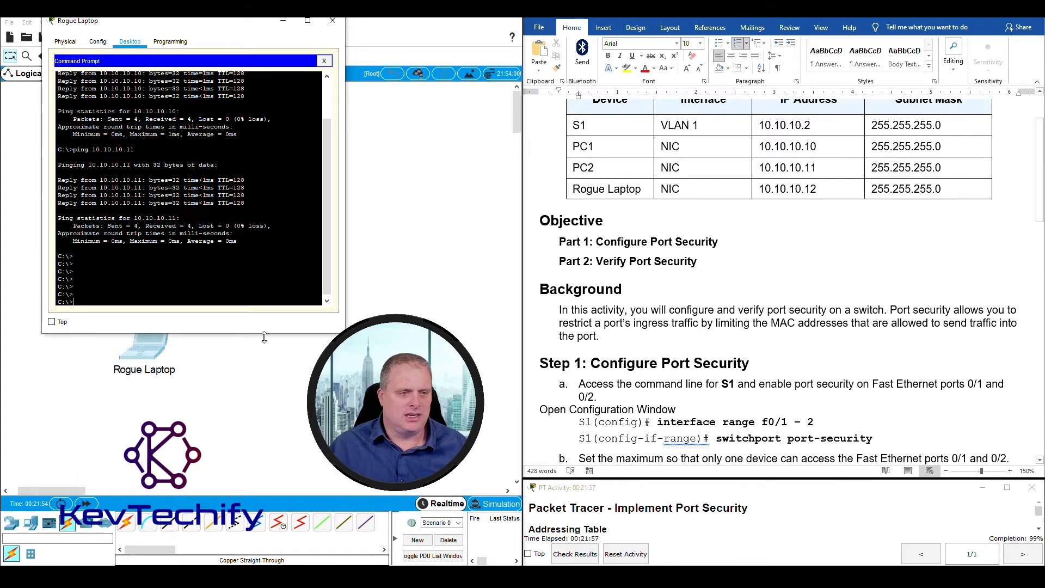
pyautogui.write('1')
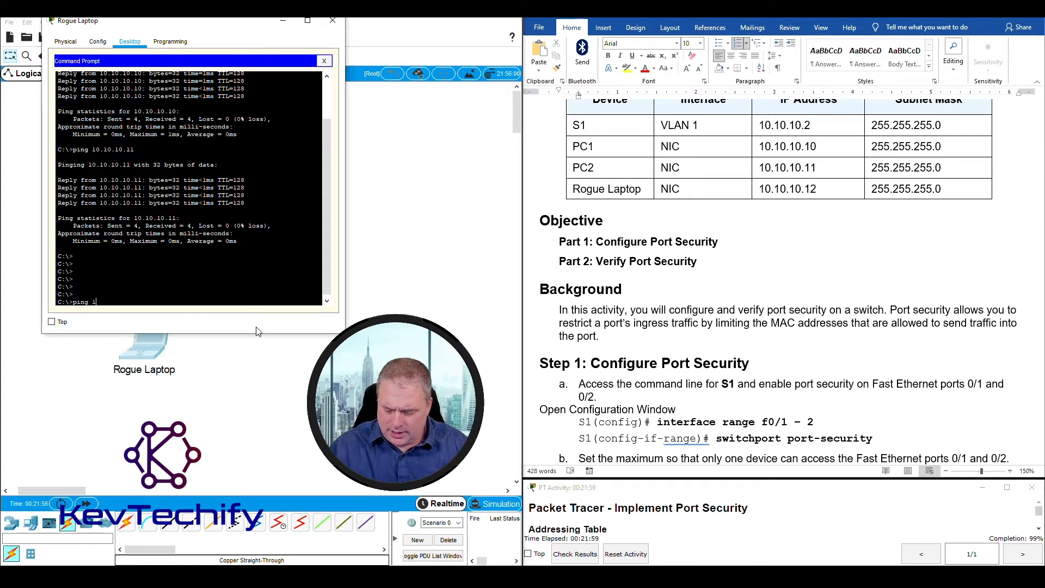
pyautogui.write('0.10.1')
pyautogui.write('0')
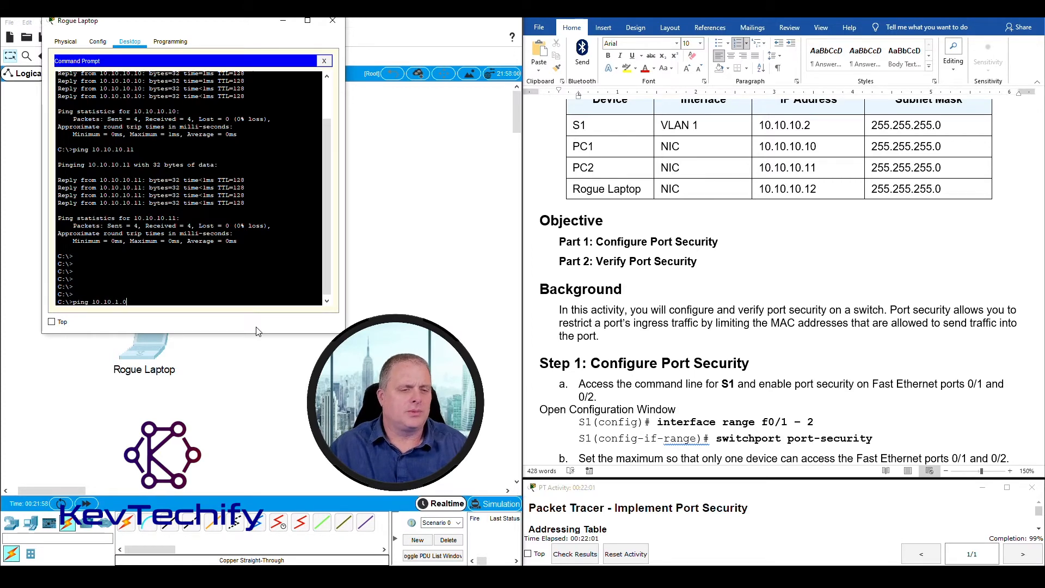
pyautogui.write('.1')
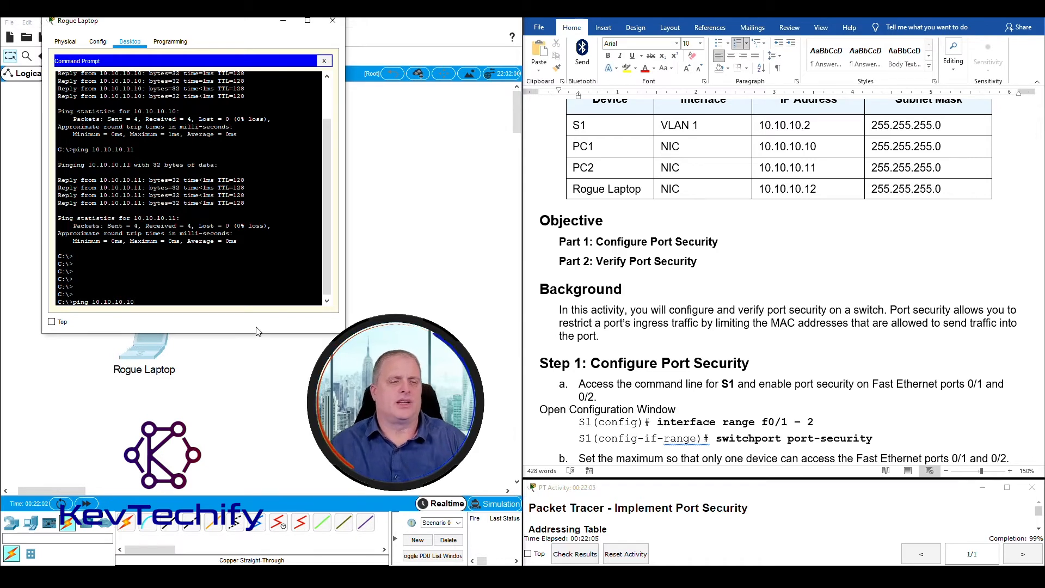
pyautogui.press('Return')
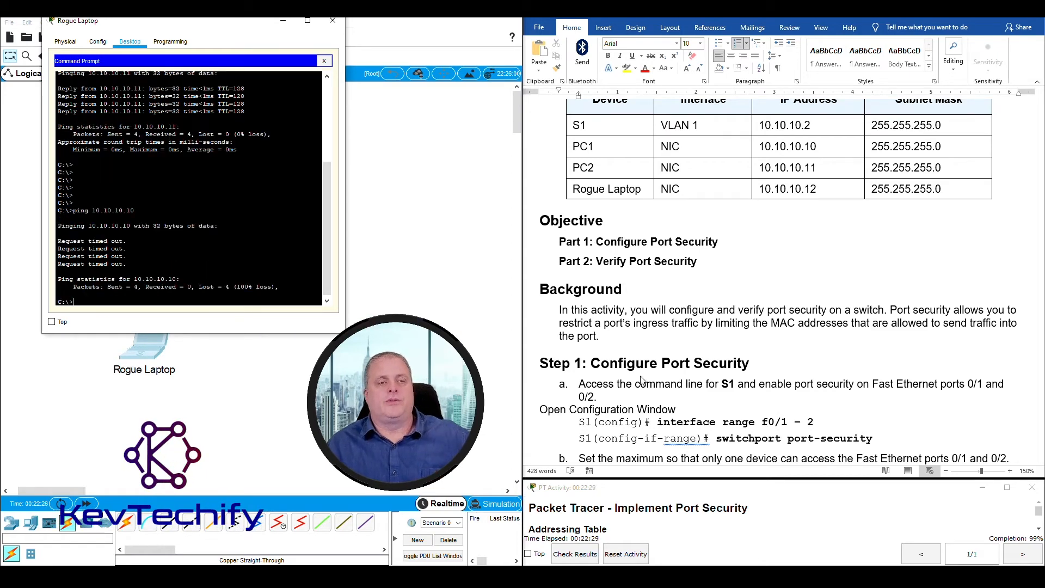
# - Read and highlight instruction g on displaying the port security violations, and minimize the Rogue Laptop window
pyautogui.scroll(-15, 642, 380)
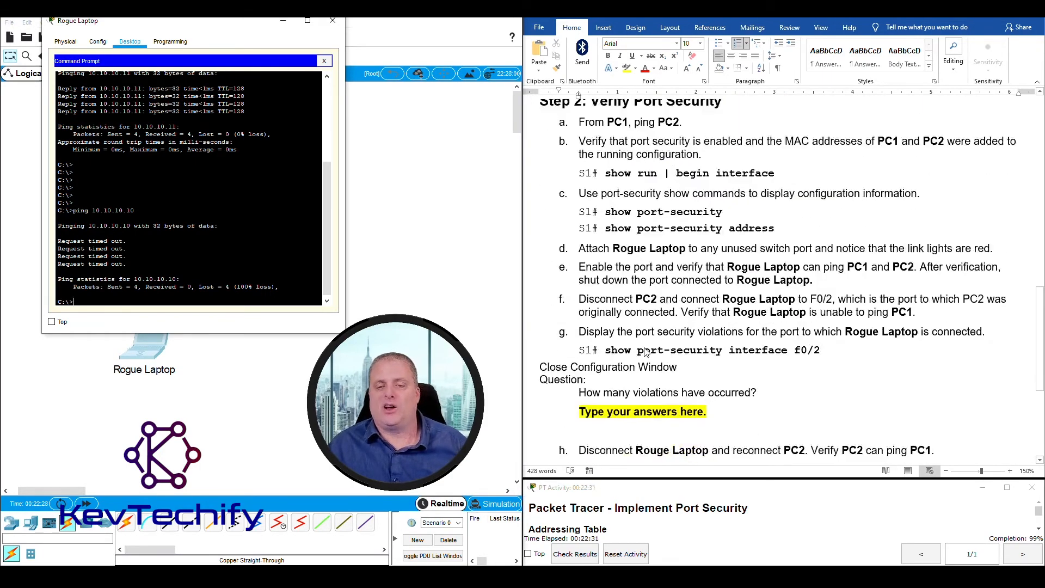
pyautogui.scroll(3, 645, 352)
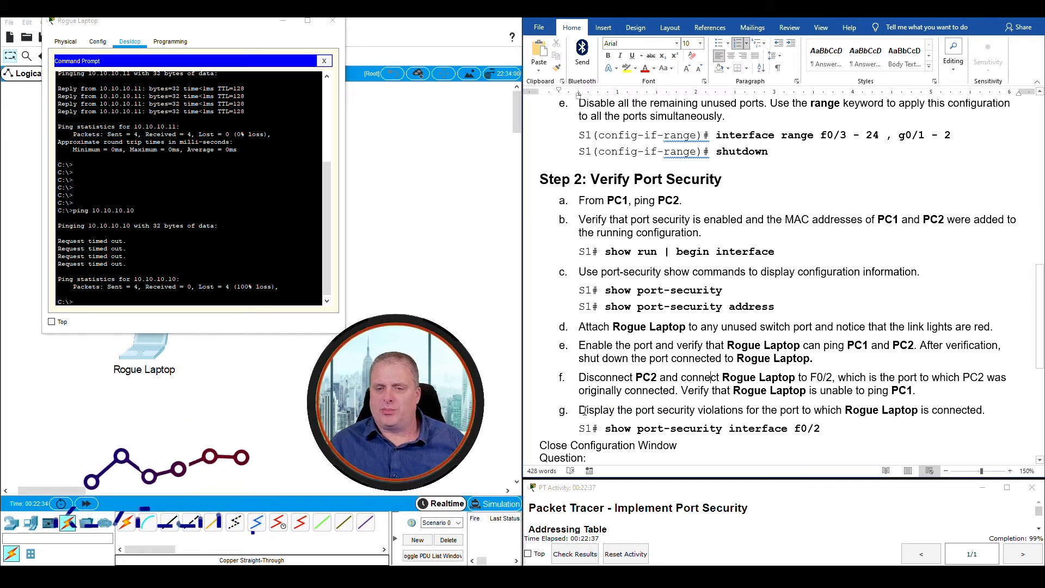
pyautogui.moveTo(578, 410); pyautogui.dragTo(974, 408)
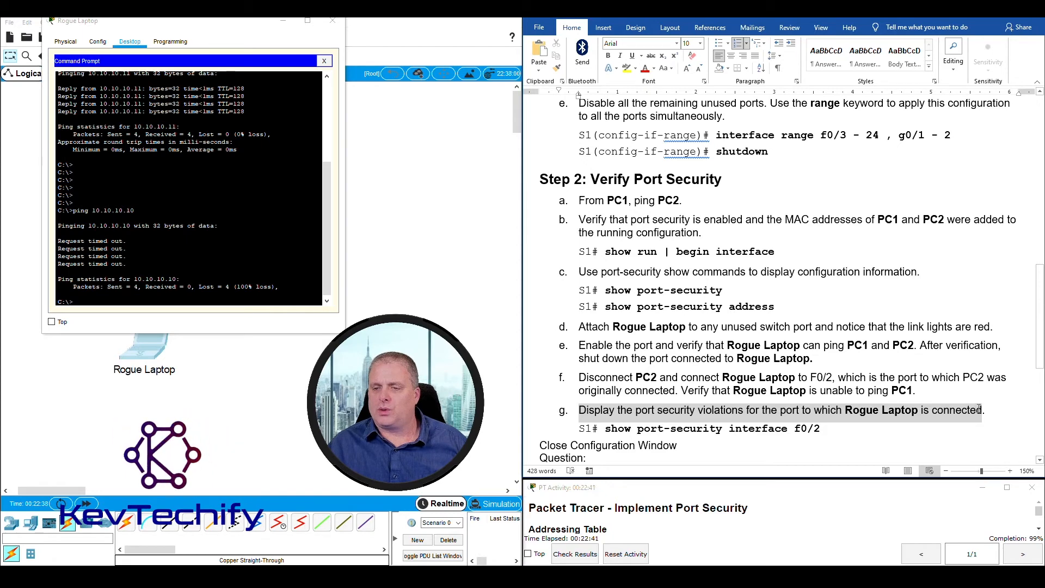
pyautogui.moveTo(979, 409); pyautogui.dragTo(982, 409)
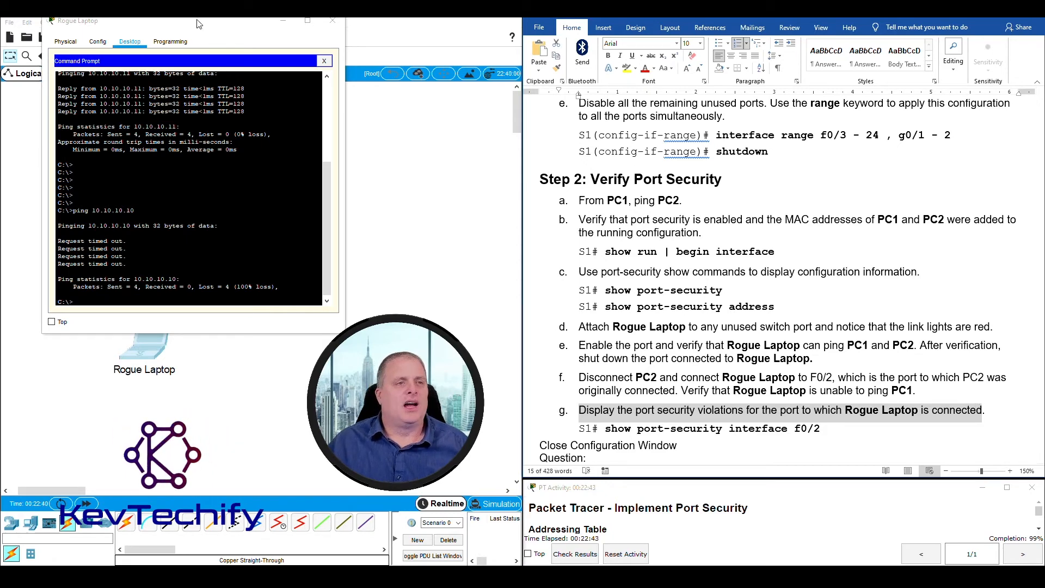
pyautogui.click(284, 22)
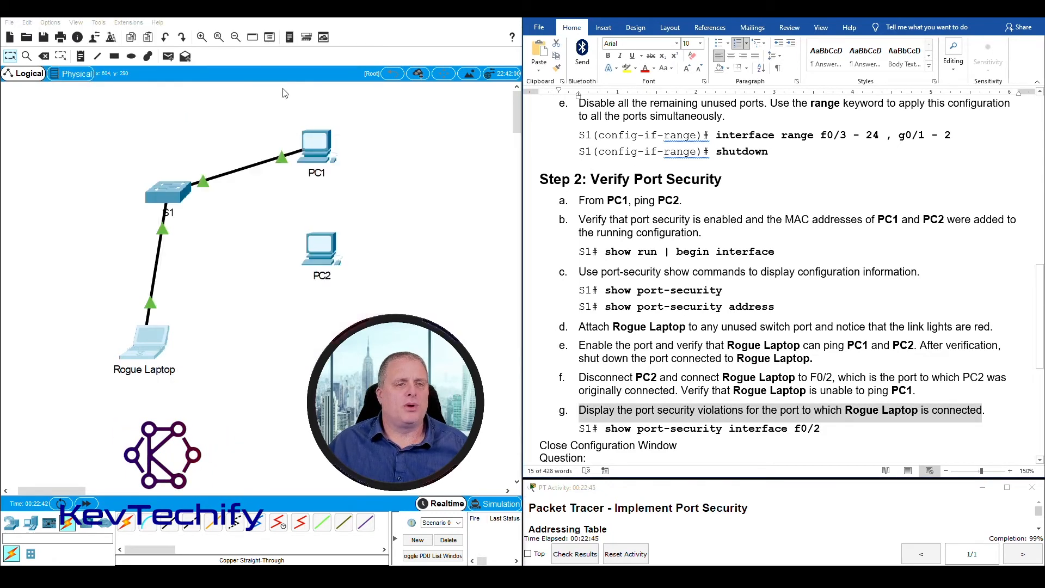
# - Open S1's command line and add blank prompt lines below the link status messages
pyautogui.click(171, 187)
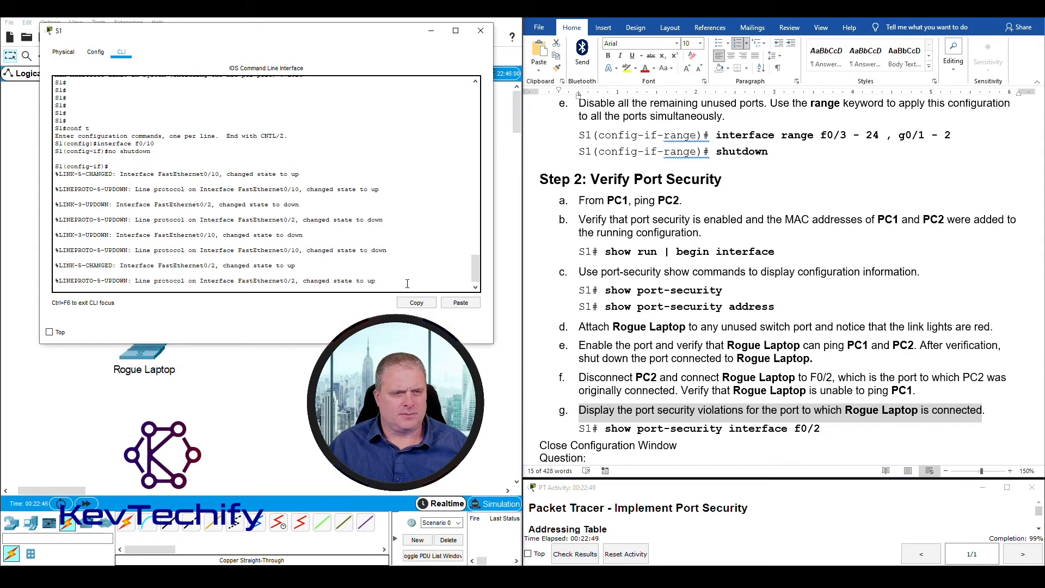
pyautogui.press('Return')
pyautogui.press('Return')
pyautogui.press('Return')
pyautogui.press('Return')
pyautogui.press('Return')
pyautogui.press('Return')
pyautogui.press('Return')
pyautogui.press('Return')
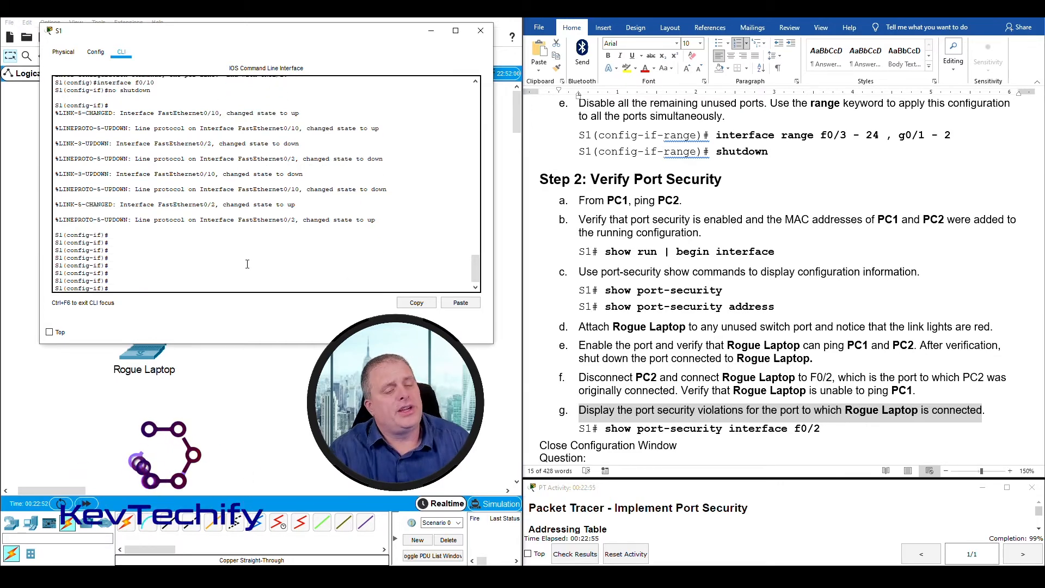
# - Exit S1's interface and global configuration modes to privileged EXEC mode, and add a few blank prompt lines
pyautogui.write('exi')
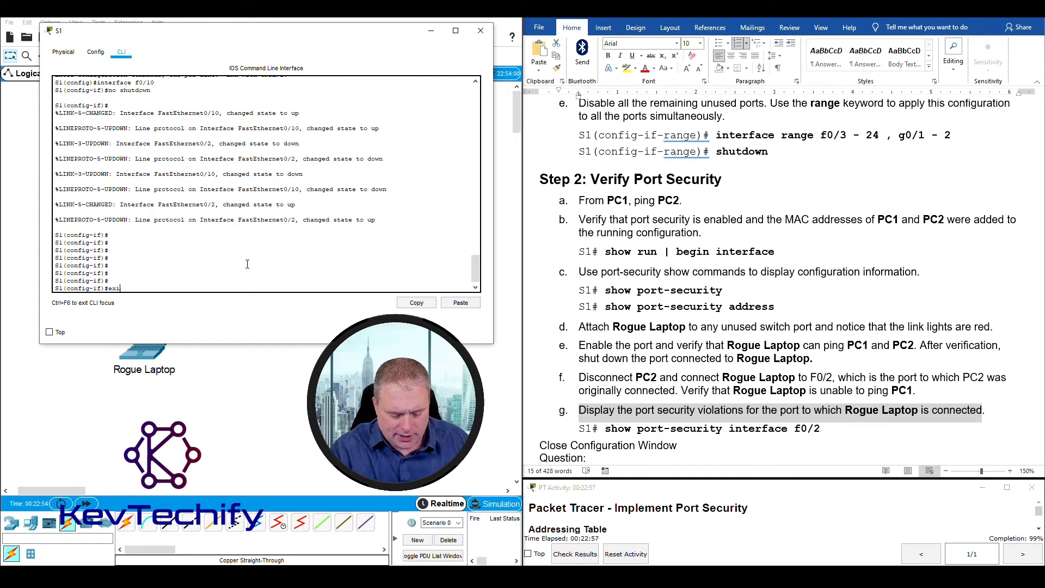
pyautogui.write('t')
pyautogui.press('Return')
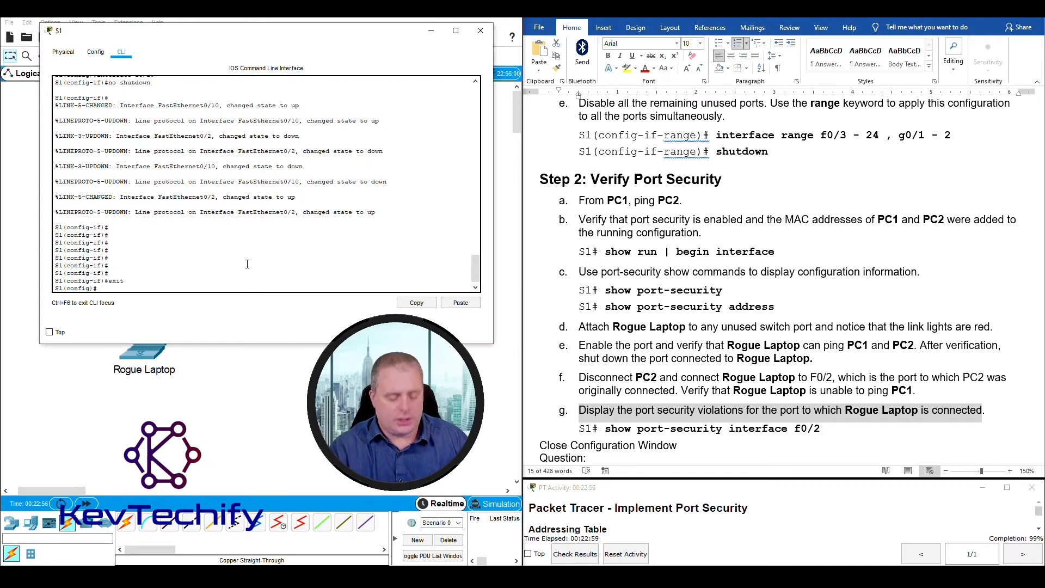
pyautogui.write('exit')
pyautogui.press('Return')
pyautogui.press('Return')
pyautogui.press('Return')
pyautogui.press('Return')
pyautogui.press('Return')
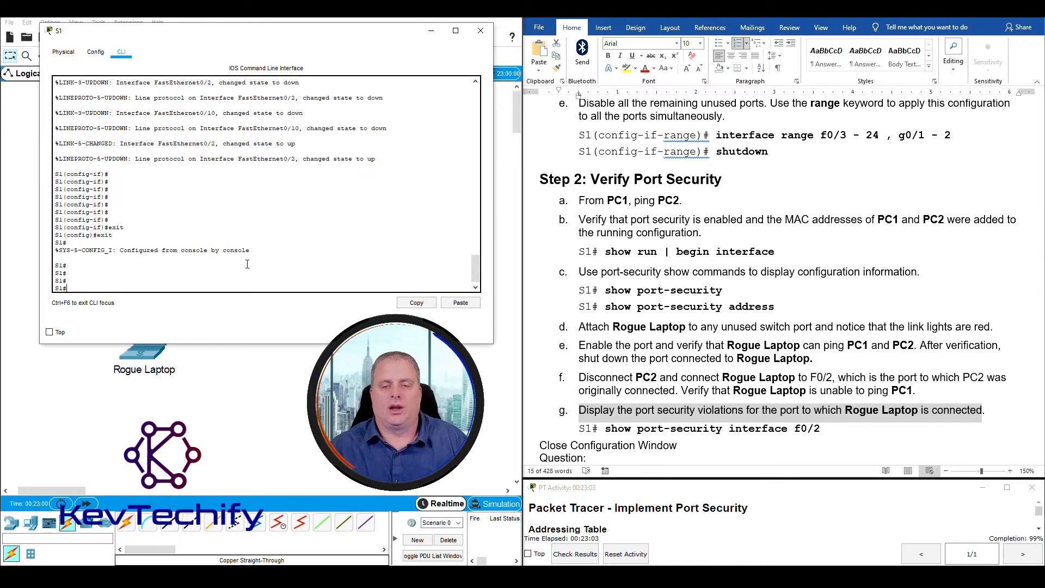
# - Highlight the command given in instruction g and run show port-security interface f0/2 on S1
pyautogui.click(608, 428)
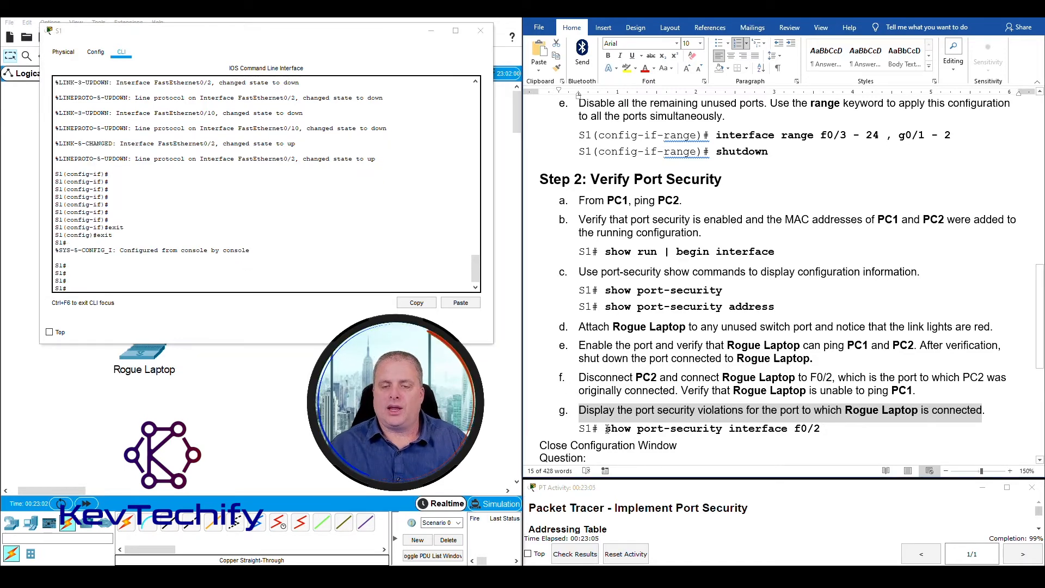
pyautogui.moveTo(607, 428); pyautogui.dragTo(820, 428)
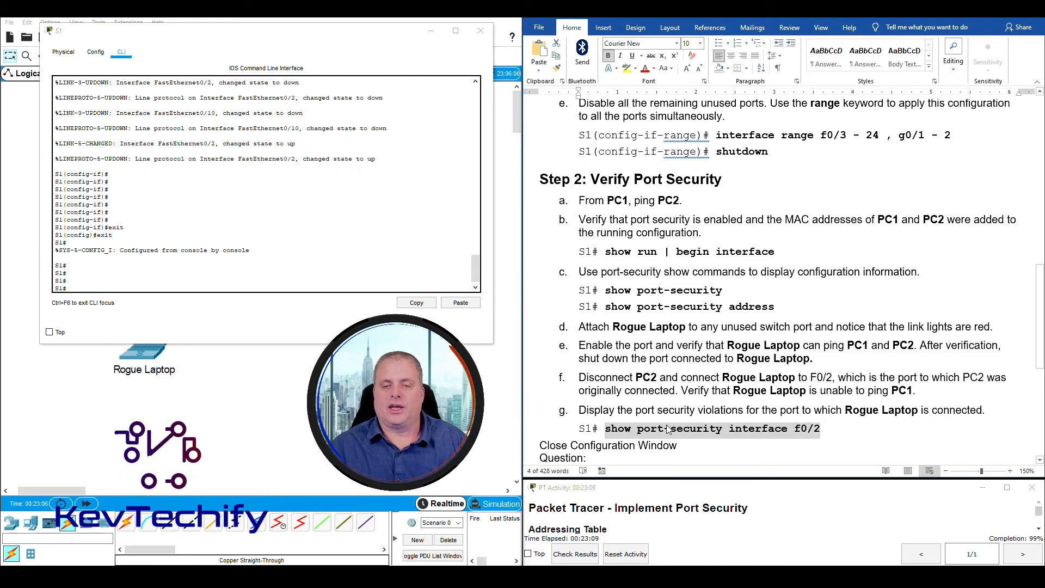
pyautogui.click(124, 284)
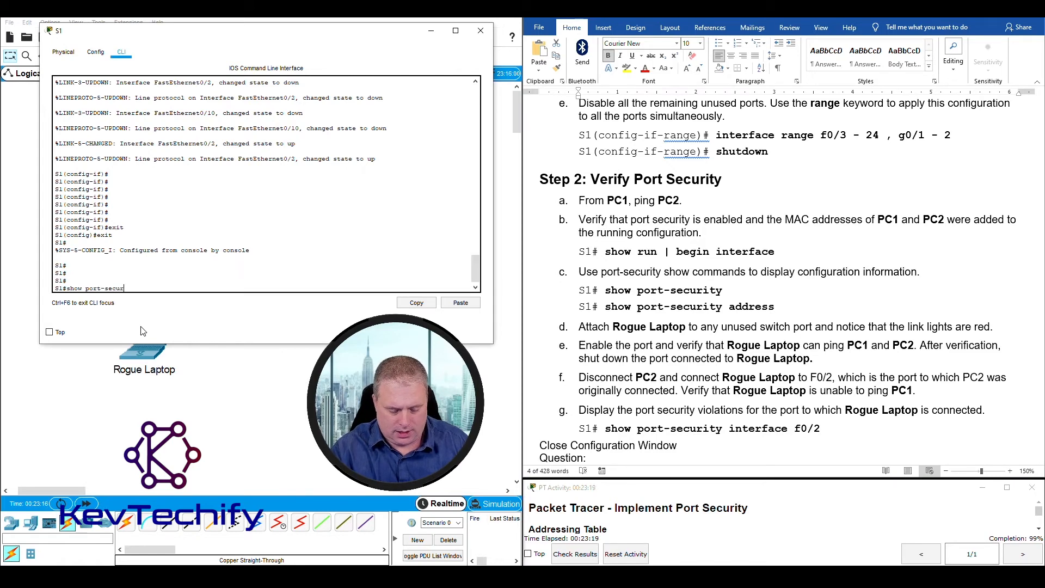
pyautogui.write('int')
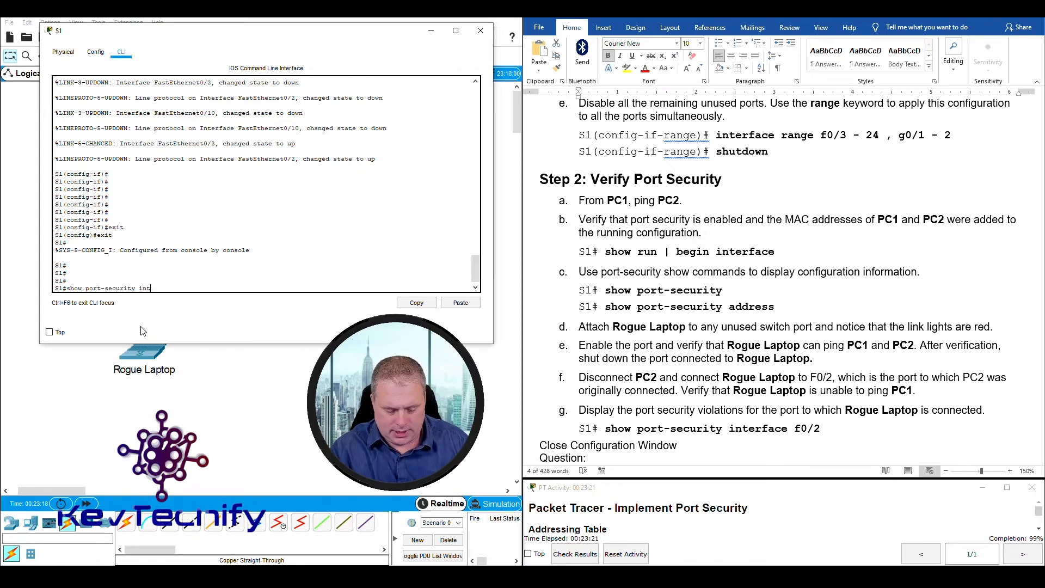
pyautogui.write('erface f')
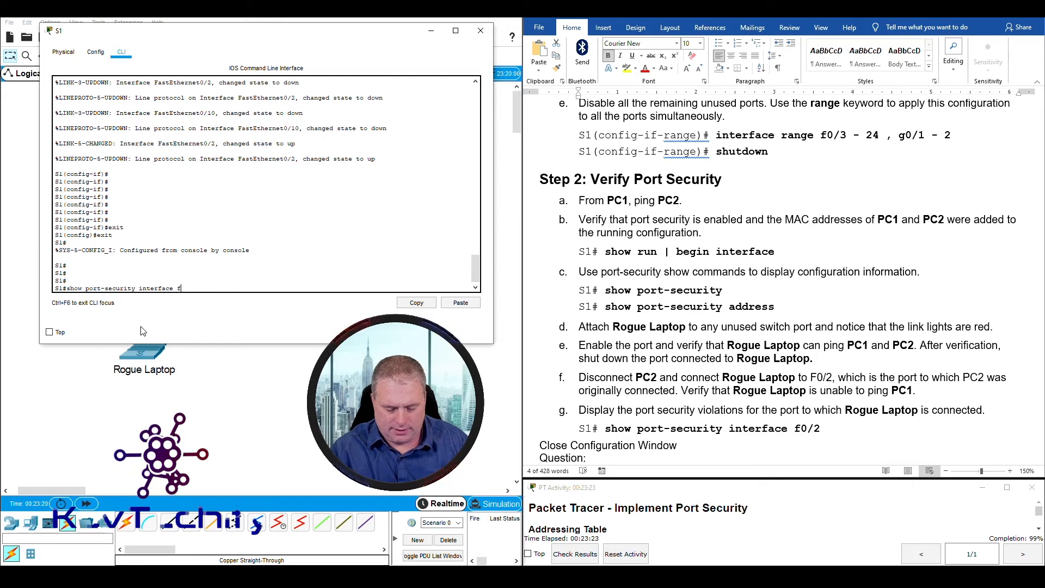
pyautogui.write('0/2')
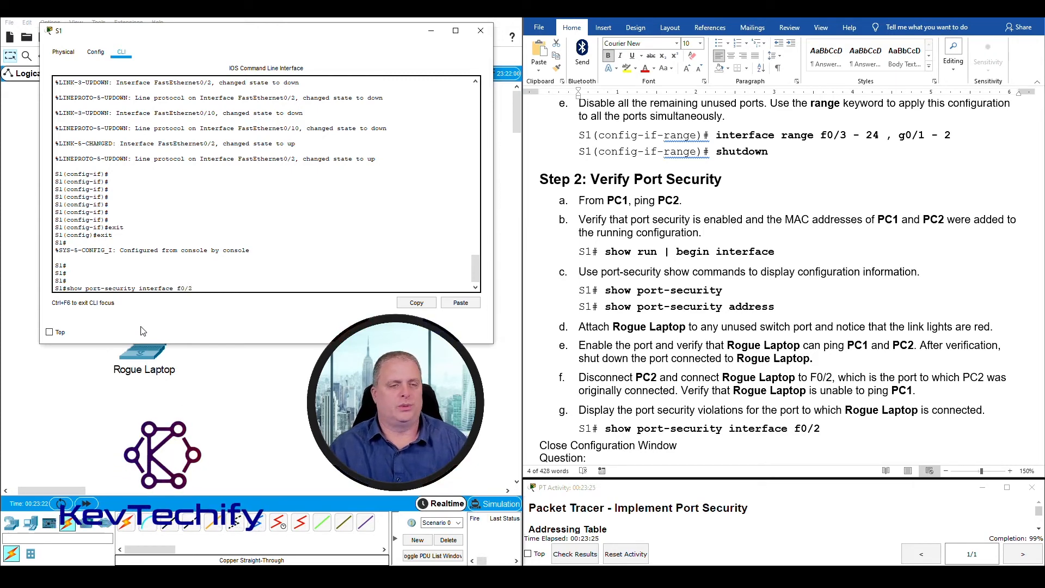
pyautogui.press('Return')
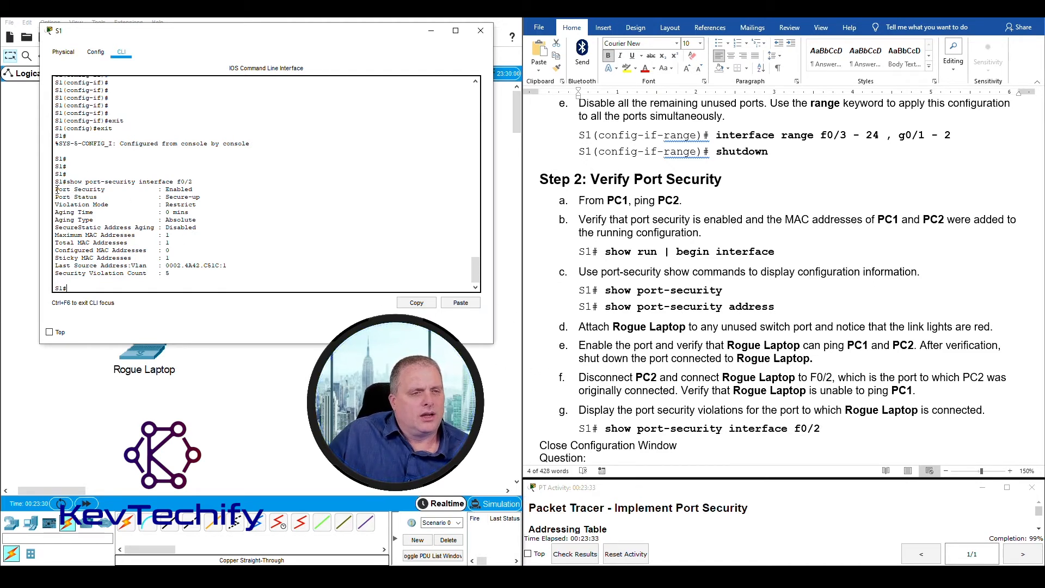
# - Examine F0/2's port security output line by line, from status and aging time through MAC address counts, last source address and violation count
pyautogui.moveTo(59, 189); pyautogui.dragTo(193, 189)
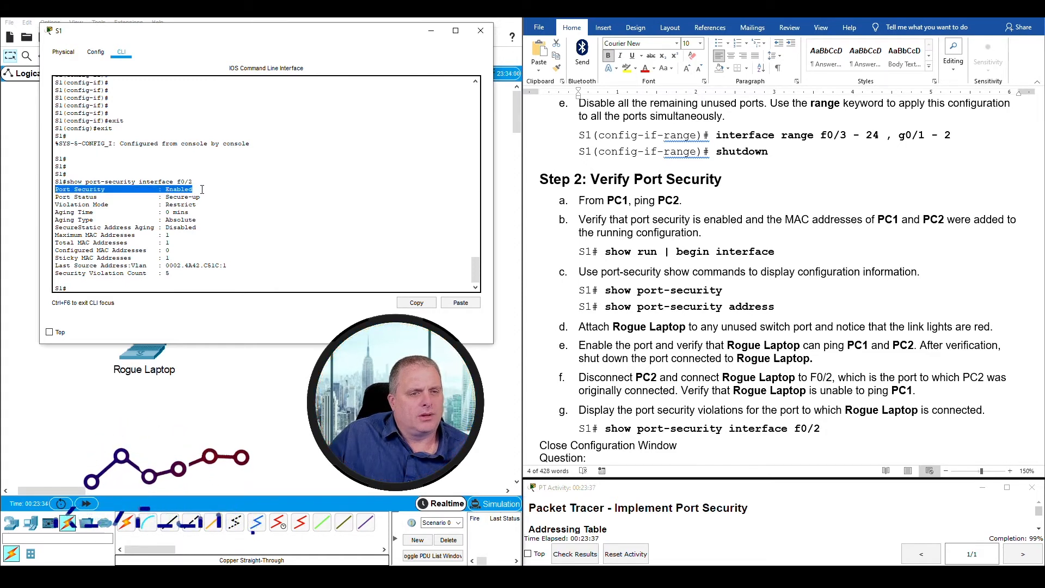
pyautogui.moveTo(166, 197); pyautogui.dragTo(204, 196)
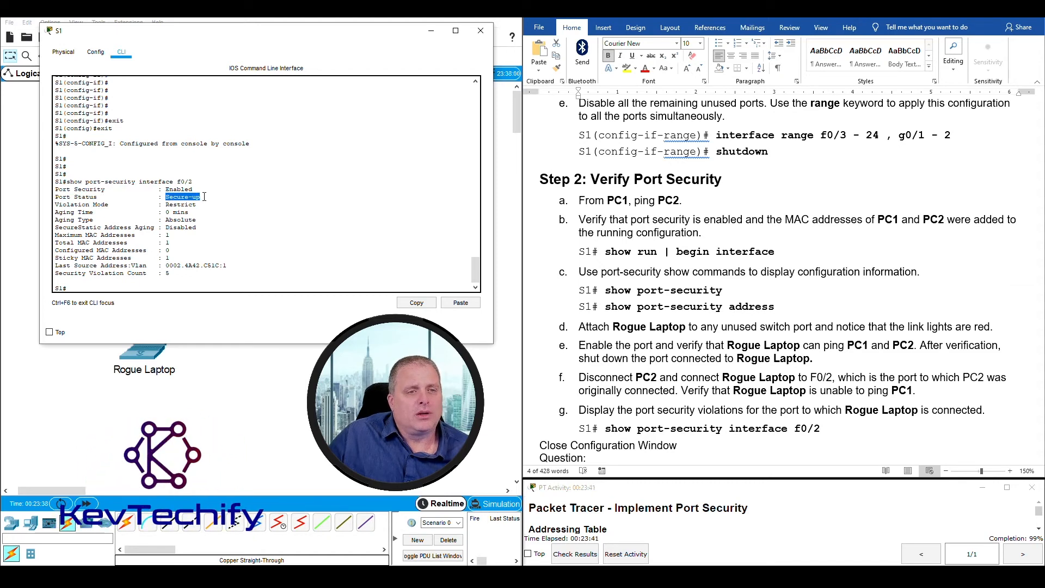
pyautogui.moveTo(58, 205); pyautogui.dragTo(196, 210)
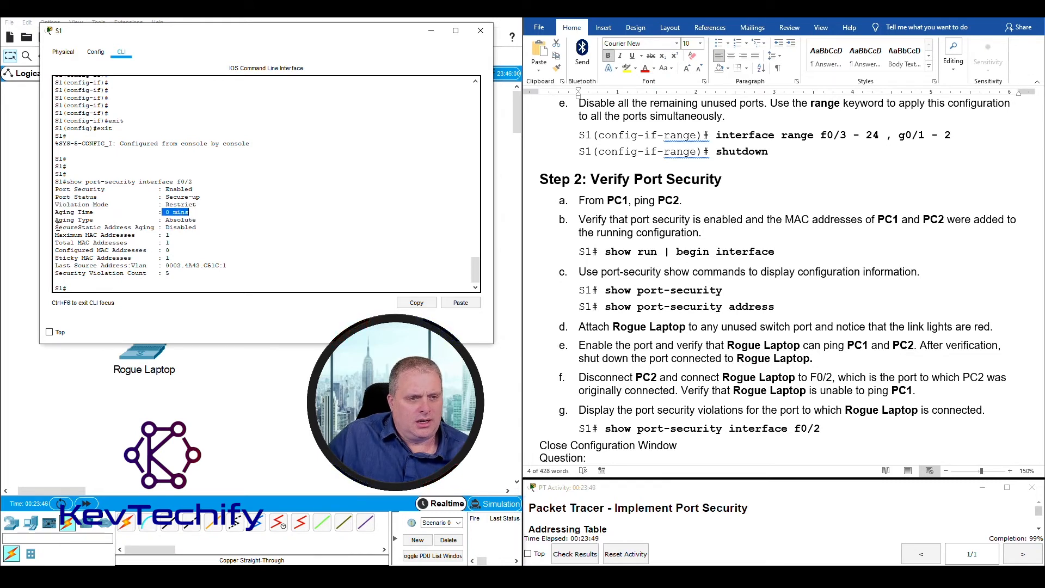
pyautogui.moveTo(55, 235); pyautogui.dragTo(172, 235)
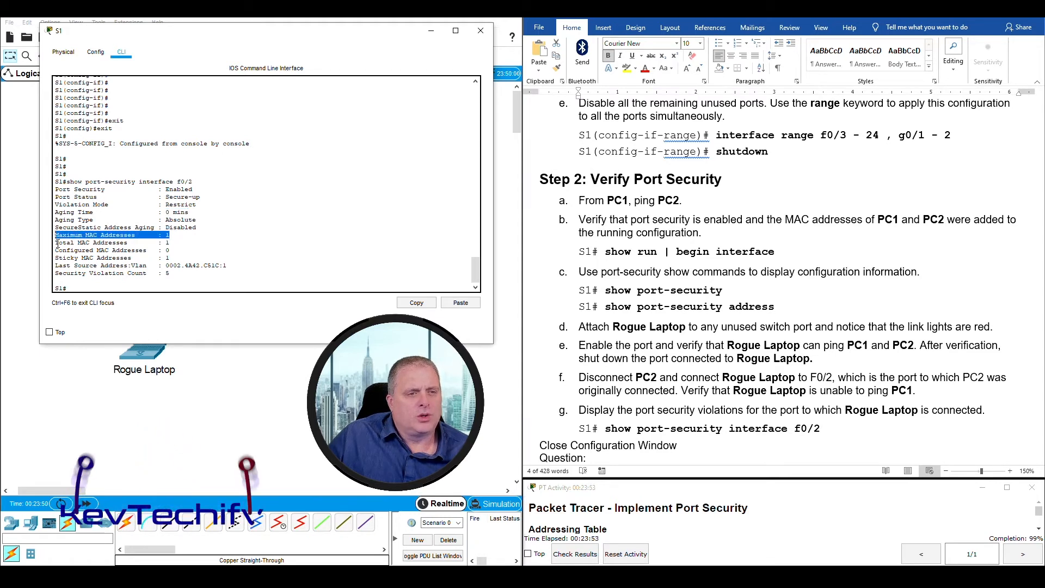
pyautogui.moveTo(55, 243); pyautogui.dragTo(170, 243)
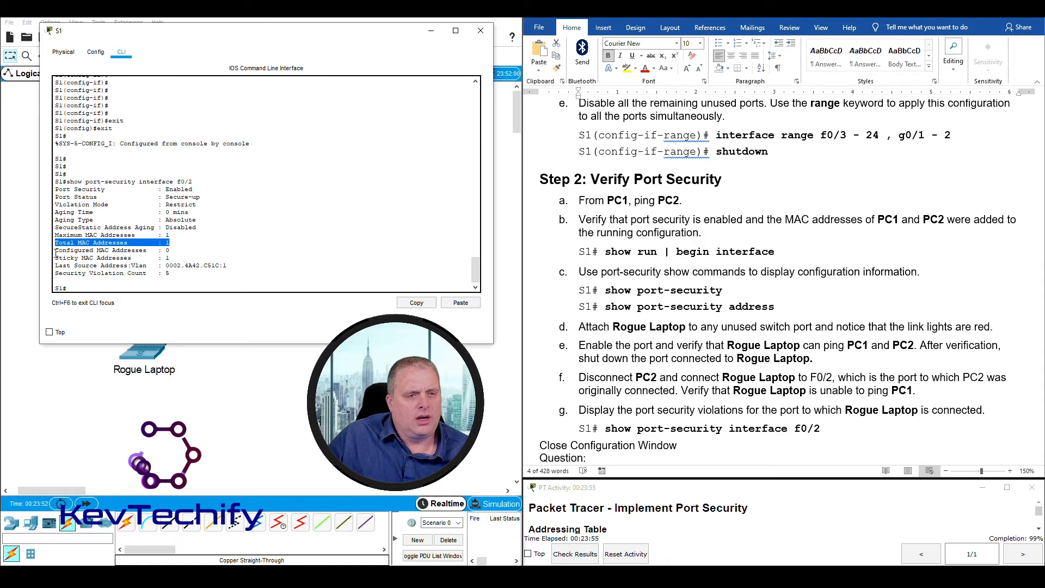
pyautogui.moveTo(56, 258); pyautogui.dragTo(172, 259)
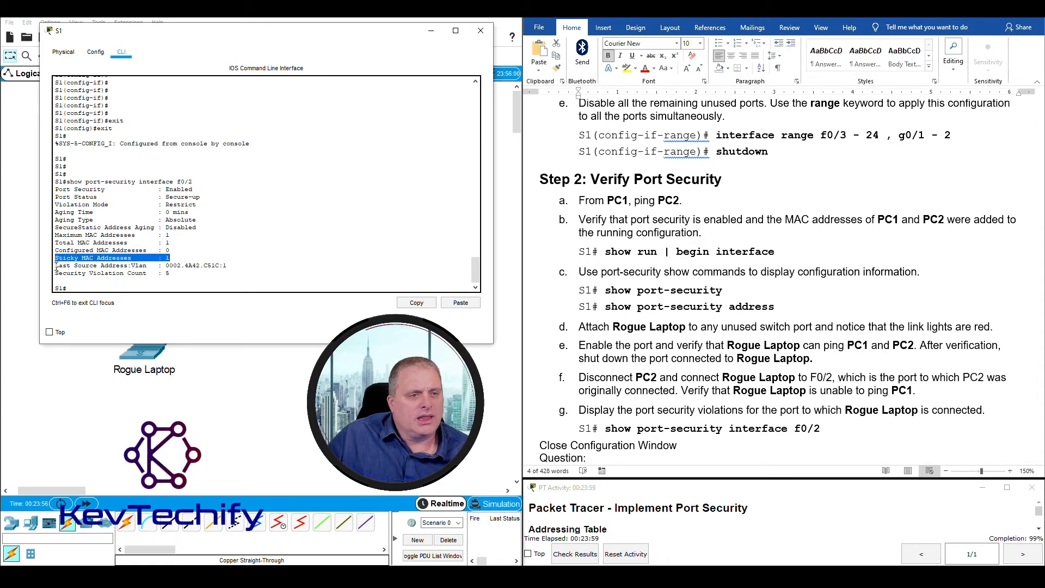
pyautogui.moveTo(56, 266); pyautogui.dragTo(238, 264)
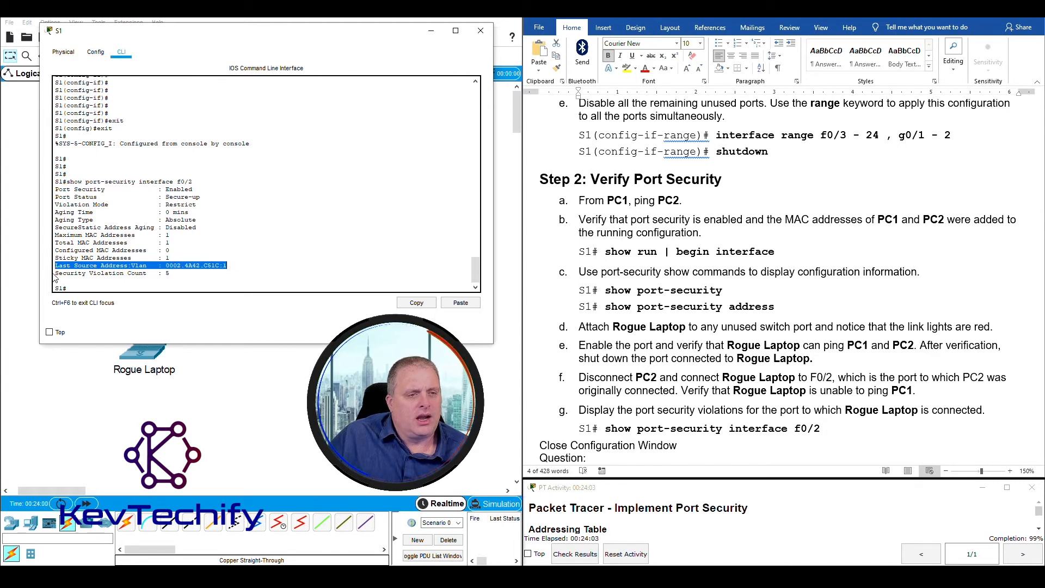
pyautogui.moveTo(56, 274); pyautogui.dragTo(171, 275)
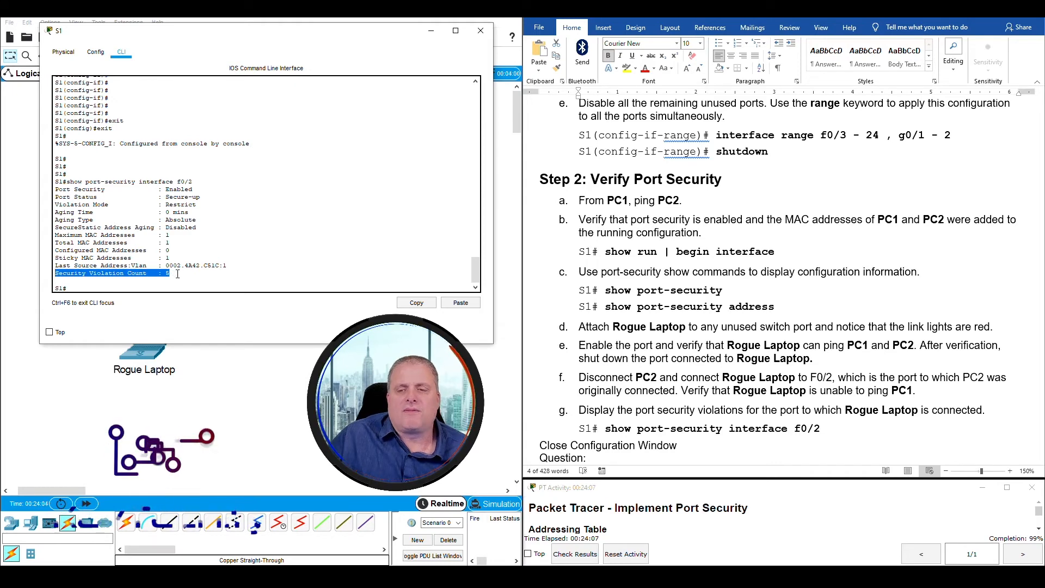
# - Check the lab question on how many violations occurred against the Security Violation Count line in S1's output
pyautogui.scroll(-1, 810, 390)
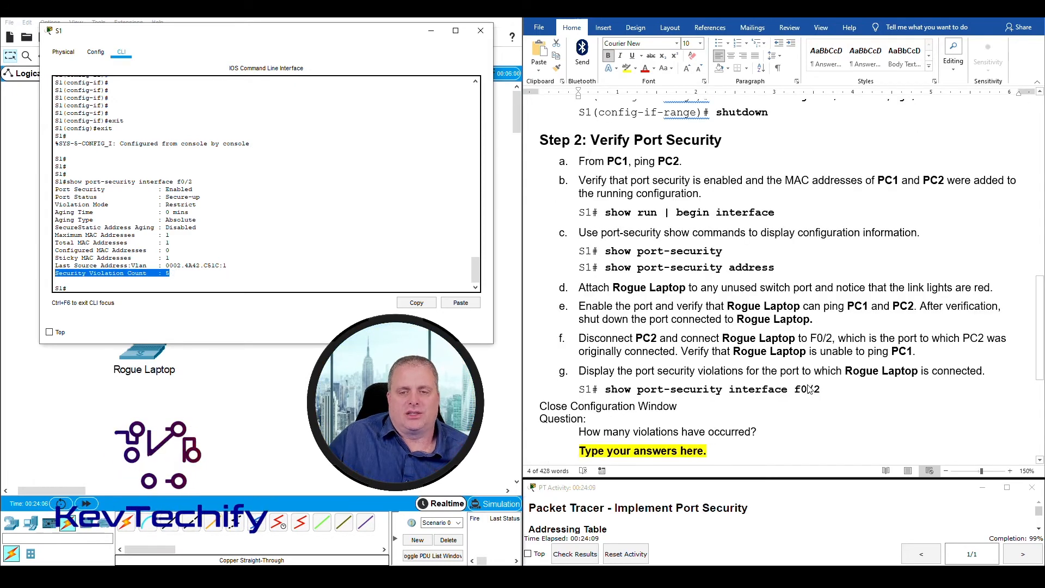
pyautogui.scroll(1, 810, 390)
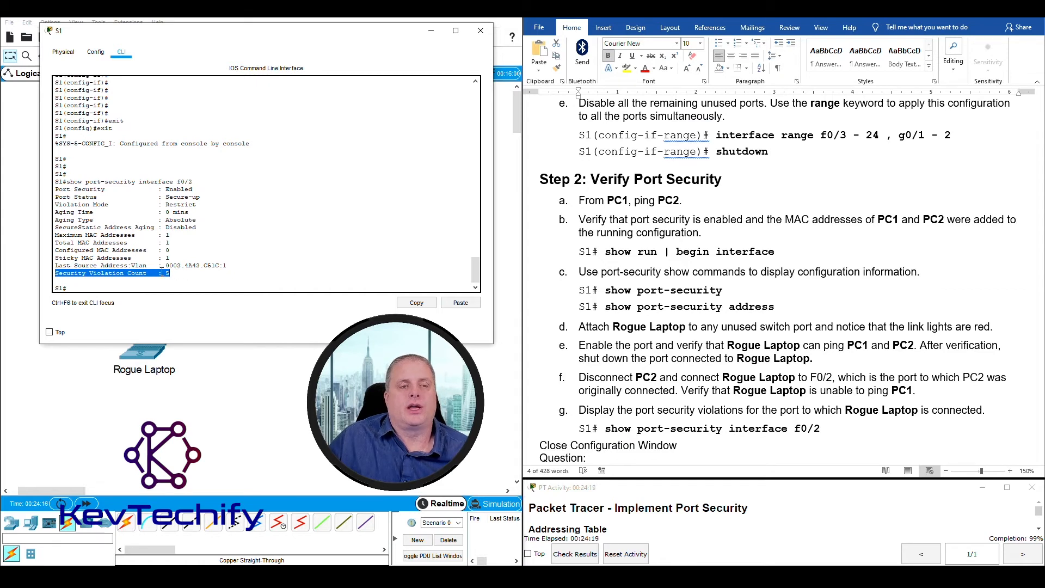
pyautogui.click(55, 274)
pyautogui.moveTo(56, 273); pyautogui.dragTo(178, 273)
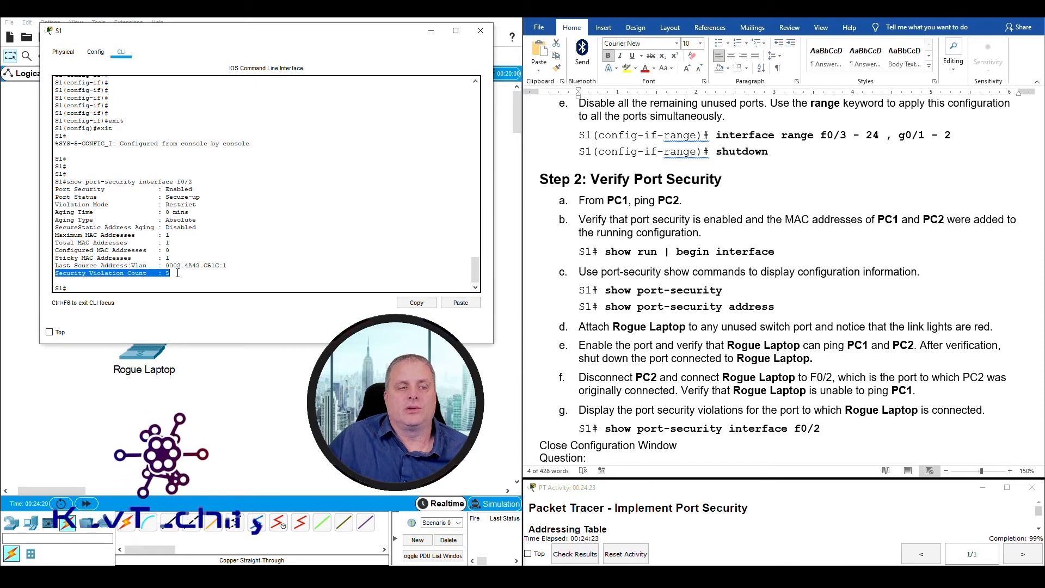
pyautogui.click(166, 273)
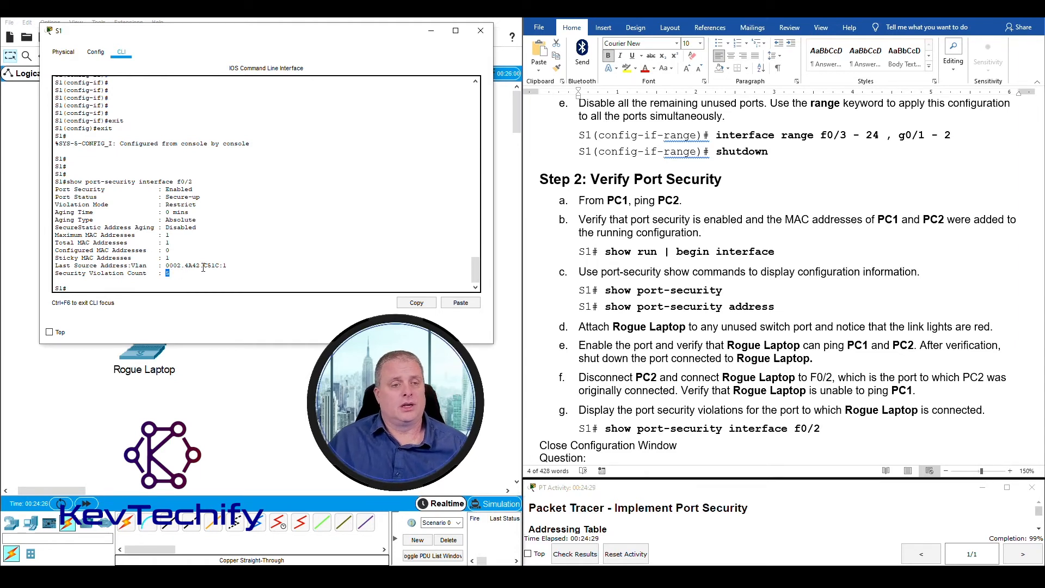
pyautogui.click(193, 275)
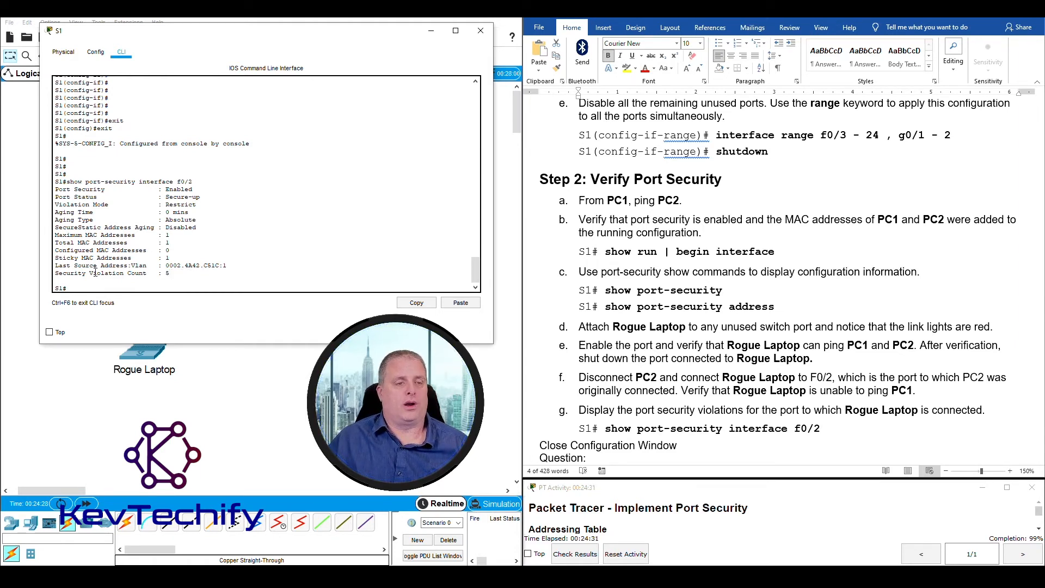
# - Review the Security Violation Count and Violation Mode lines in S1's output, and check Rogue Laptop's link lights in the topology
pyautogui.moveTo(58, 274); pyautogui.dragTo(173, 273)
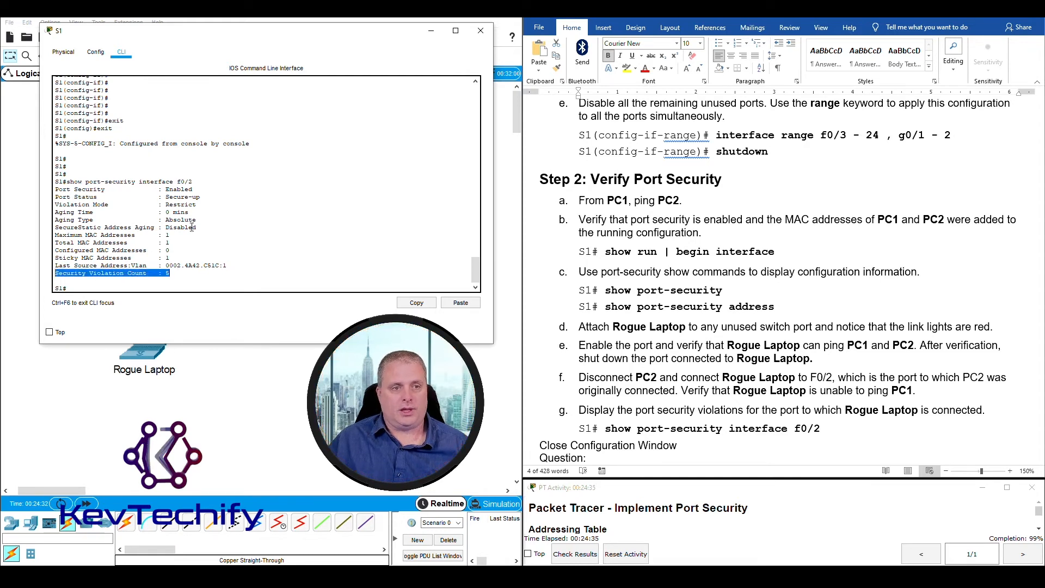
pyautogui.moveTo(165, 204); pyautogui.dragTo(198, 205)
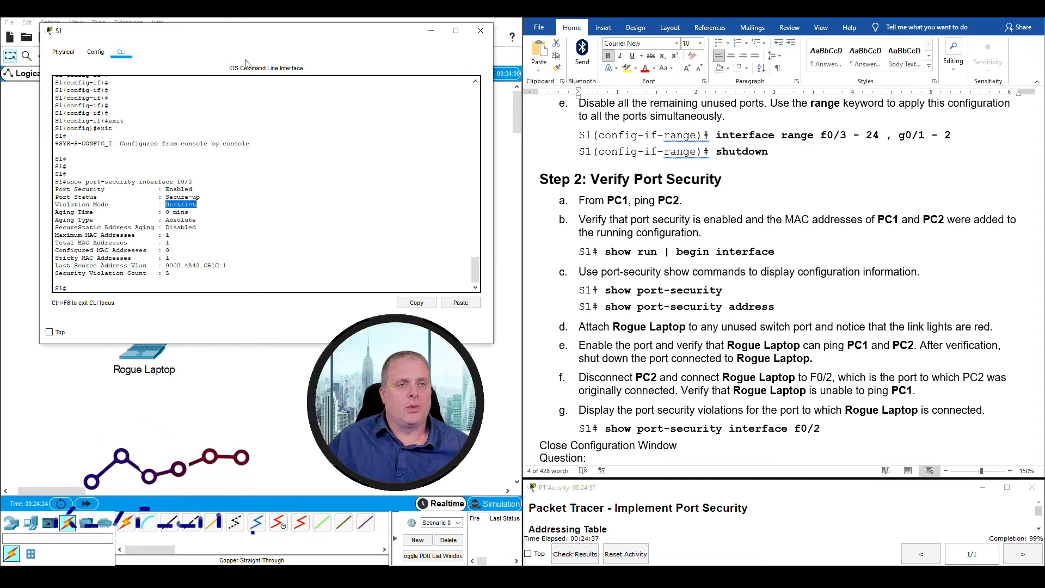
pyautogui.moveTo(242, 37); pyautogui.dragTo(495, 31)
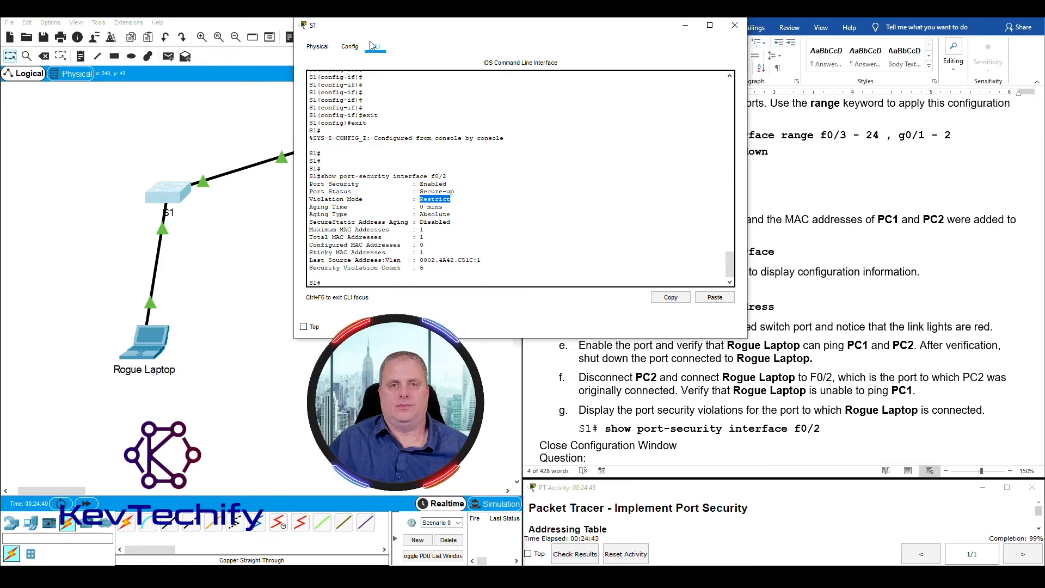
pyautogui.moveTo(471, 29); pyautogui.dragTo(214, 20)
# - Replace the placeholder answer under "How many violations have occurred?" with 5, based on S1's Security Violation Count line
pyautogui.scroll(-3, 658, 260)
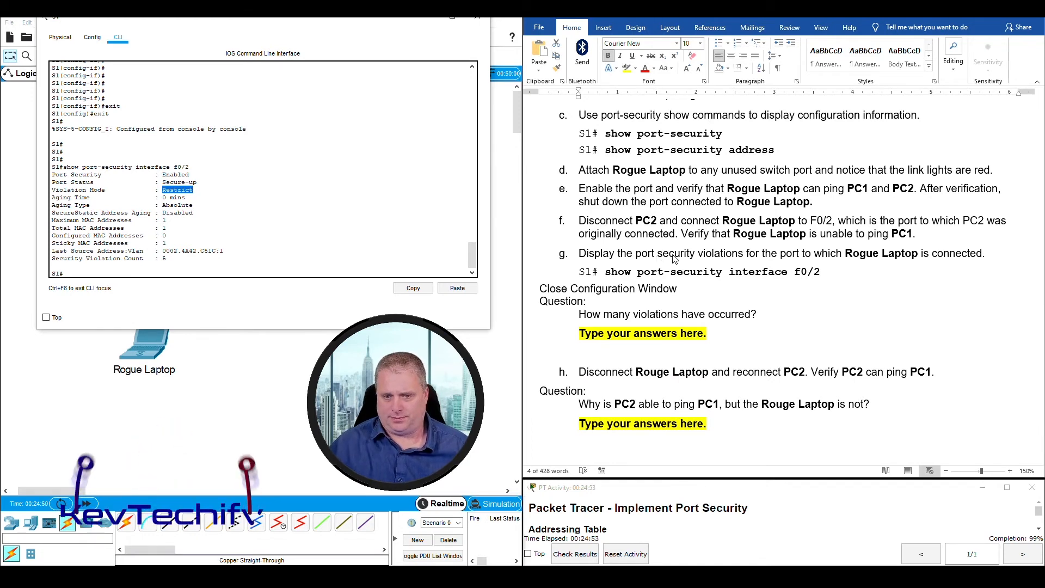
pyautogui.doubleClick(165, 259)
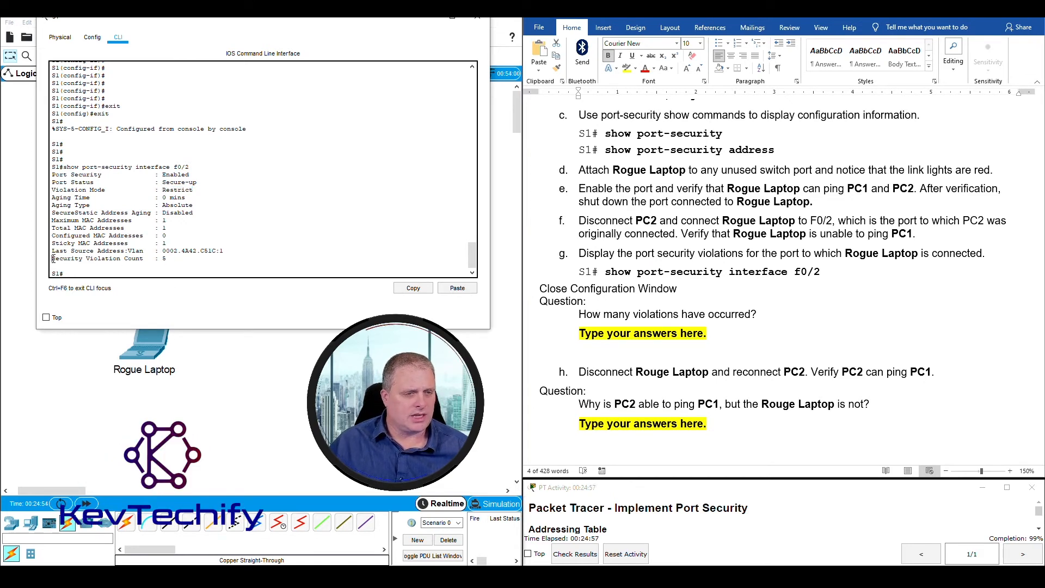
pyautogui.moveTo(53, 259); pyautogui.dragTo(182, 259)
pyautogui.click(707, 333)
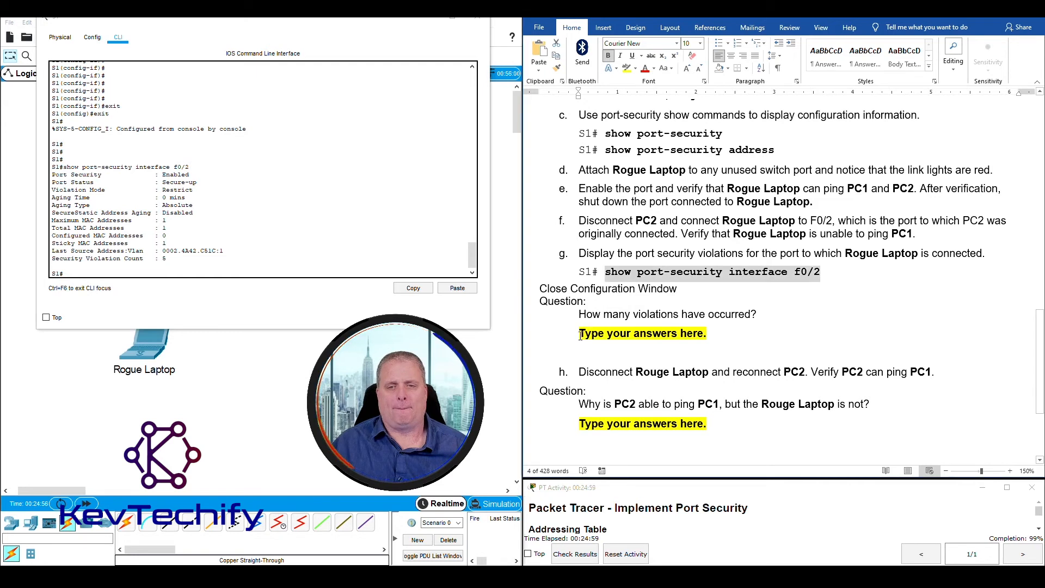
pyautogui.write('5')
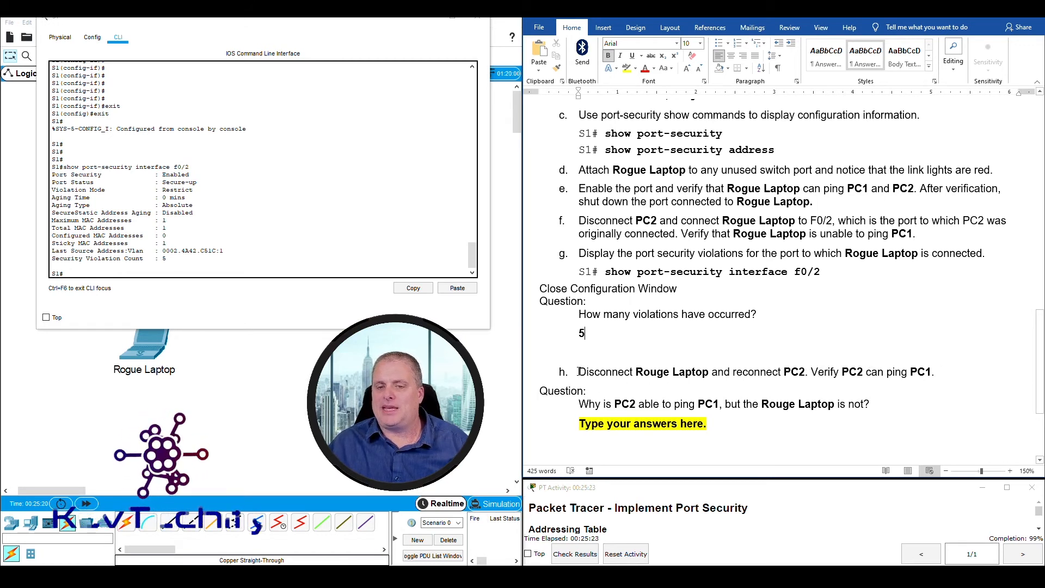
# - Highlight instruction h, put S1's window away and delete the cable between Rogue Laptop and S1's Fa0/2 port
pyautogui.moveTo(578, 373); pyautogui.dragTo(931, 375)
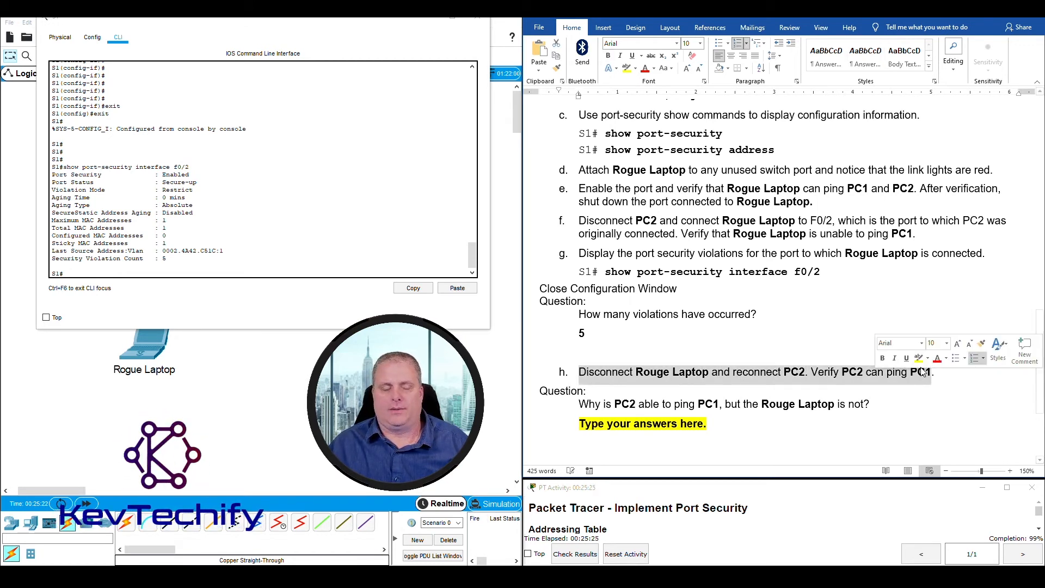
pyautogui.click(427, 21)
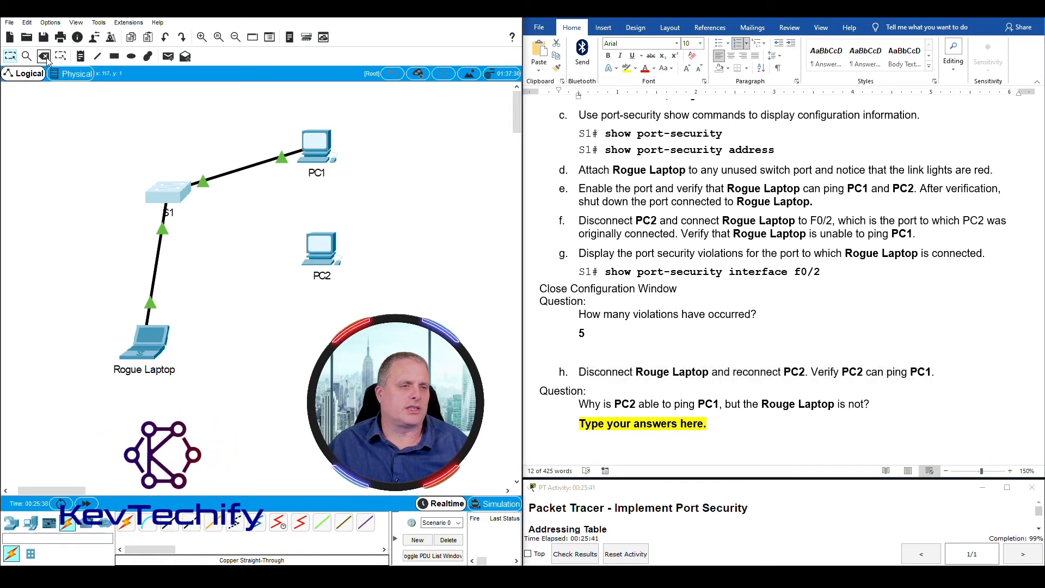
pyautogui.click(194, 177)
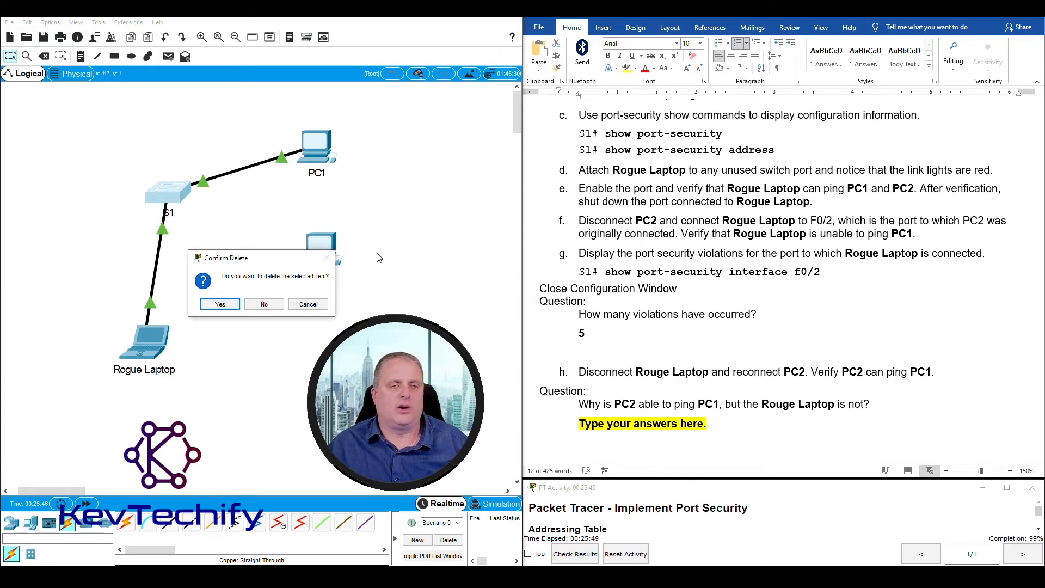
pyautogui.click(308, 304)
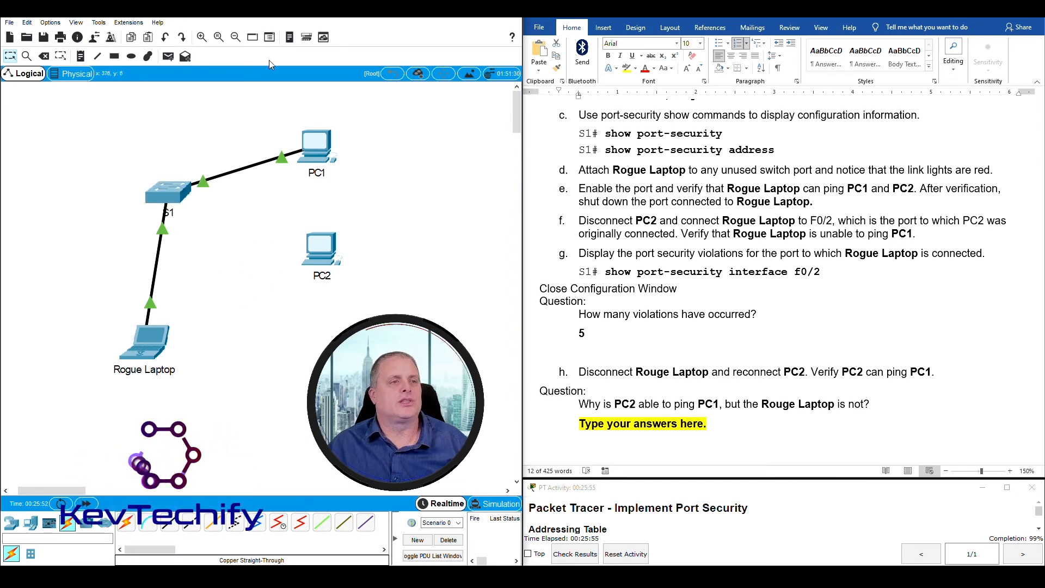
pyautogui.click(45, 57)
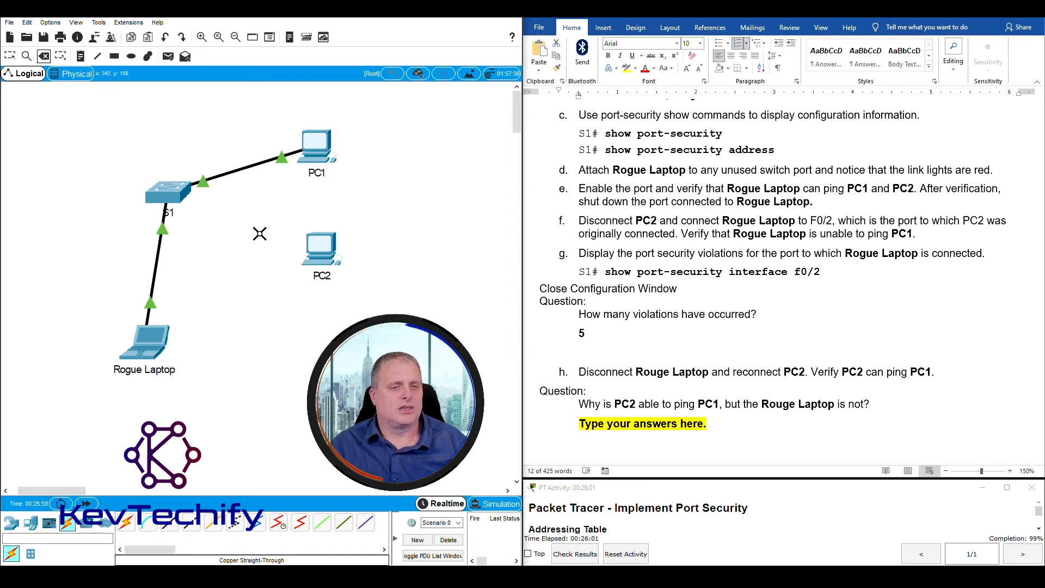
pyautogui.moveTo(157, 269)
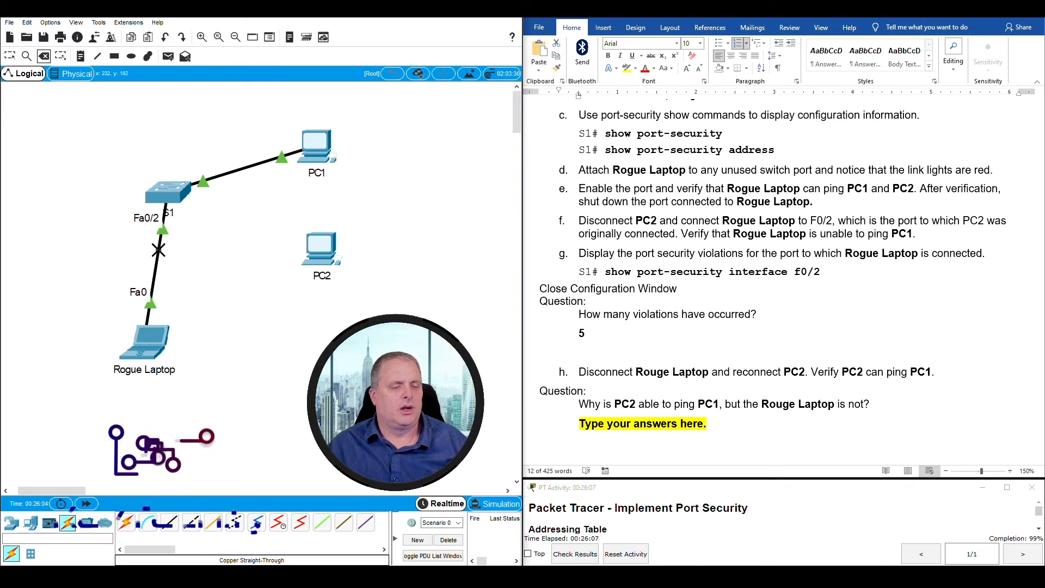
pyautogui.click(159, 255)
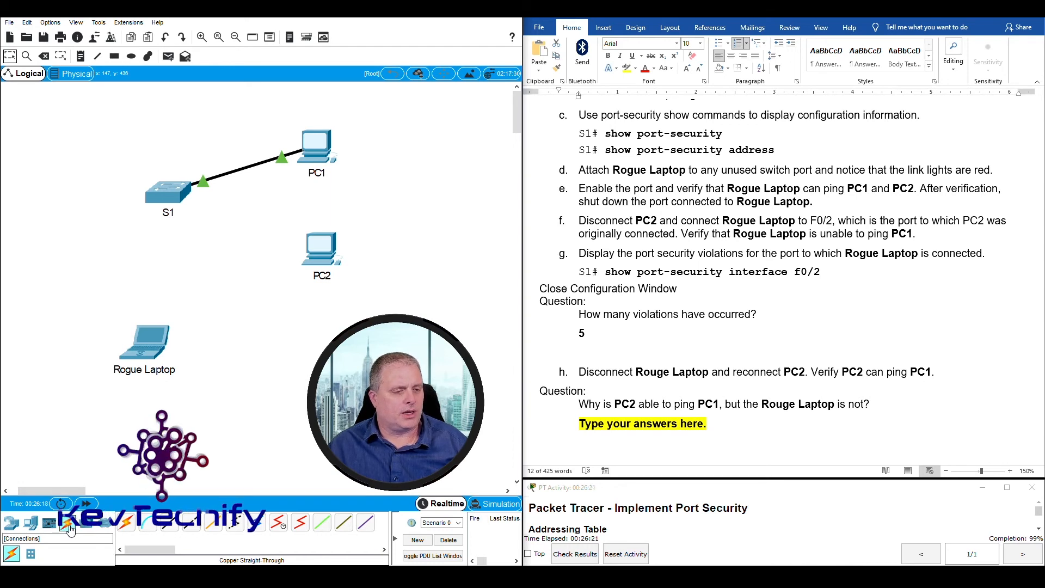
# - Connect PC2's FastEthernet0 port to S1's FastEthernet0/2 port with a copper straight-through cable
pyautogui.click(170, 528)
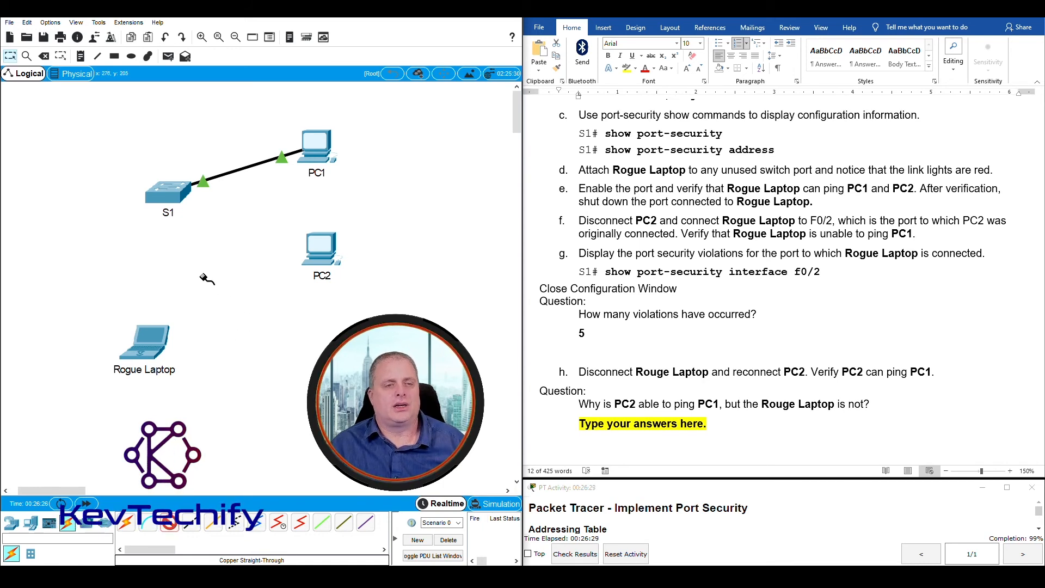
pyautogui.click(319, 247)
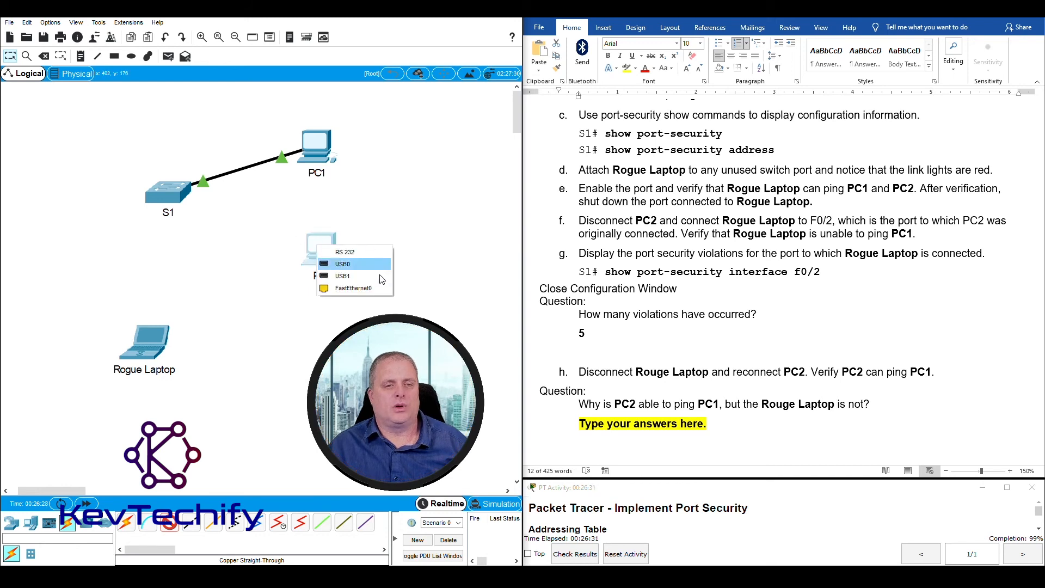
pyautogui.click(378, 293)
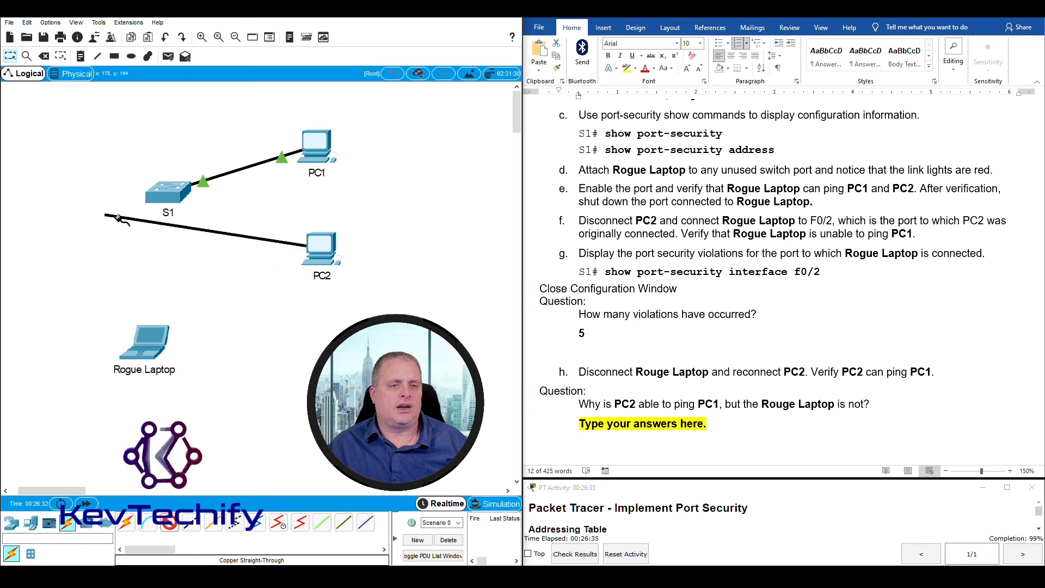
pyautogui.click(170, 194)
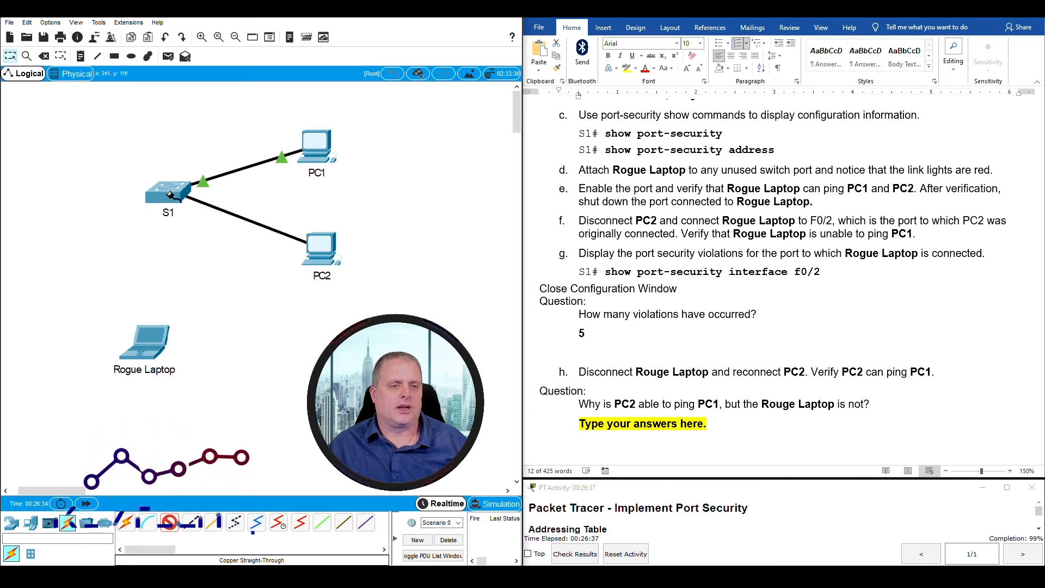
pyautogui.click(171, 195)
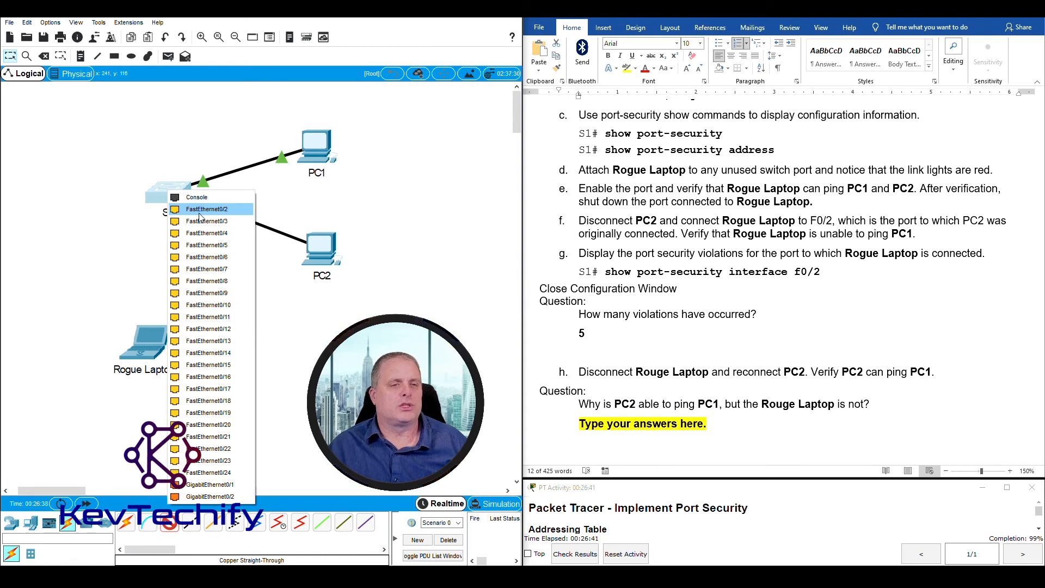
pyautogui.click(220, 211)
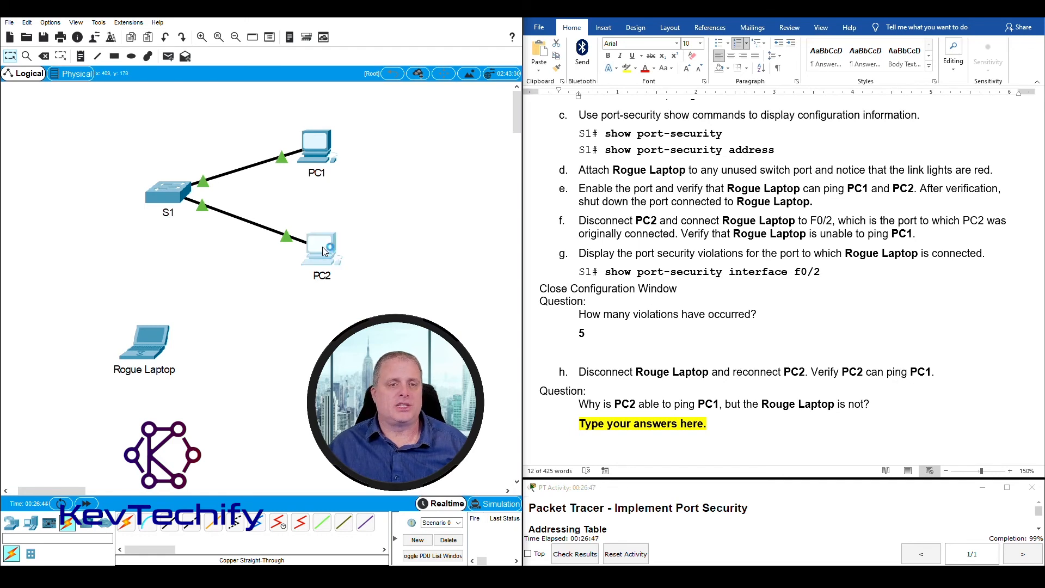
# - Open PC2's Command Prompt and ping PC1 at 10.10.10.10
pyautogui.click(322, 246)
pyautogui.moveTo(520, 126); pyautogui.dragTo(202, 24)
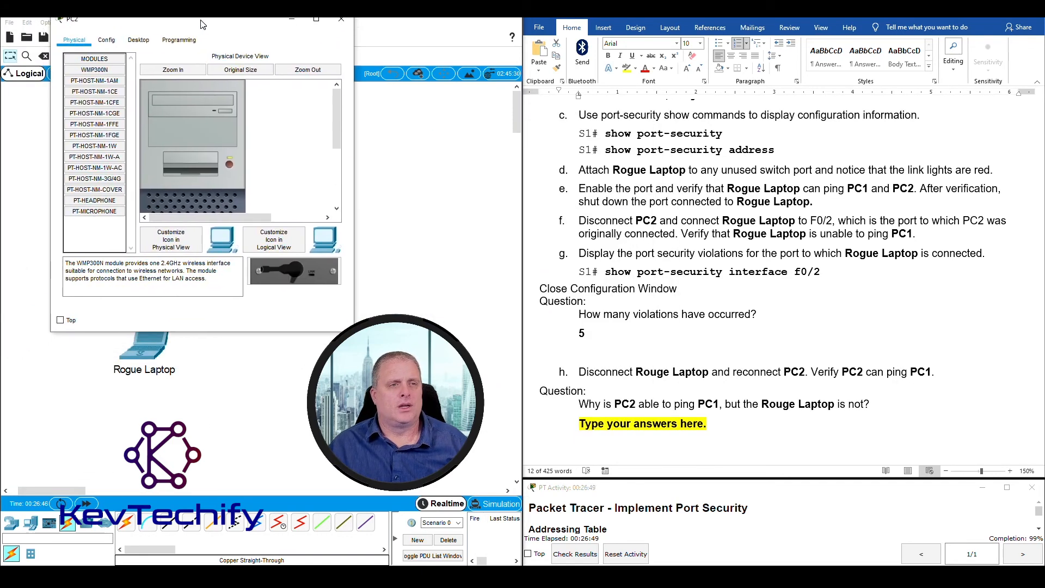
pyautogui.click(140, 40)
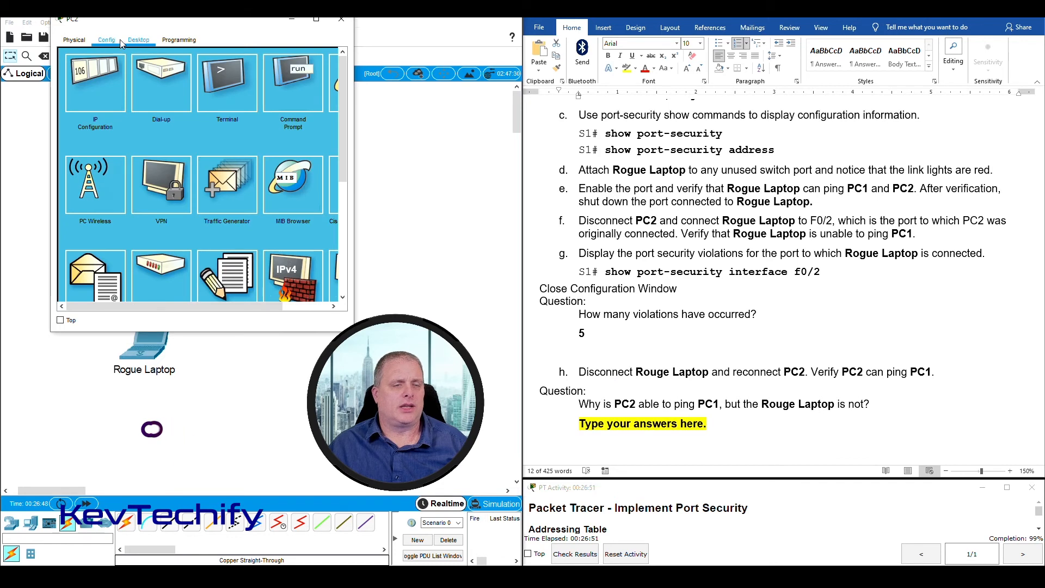
pyautogui.click(296, 82)
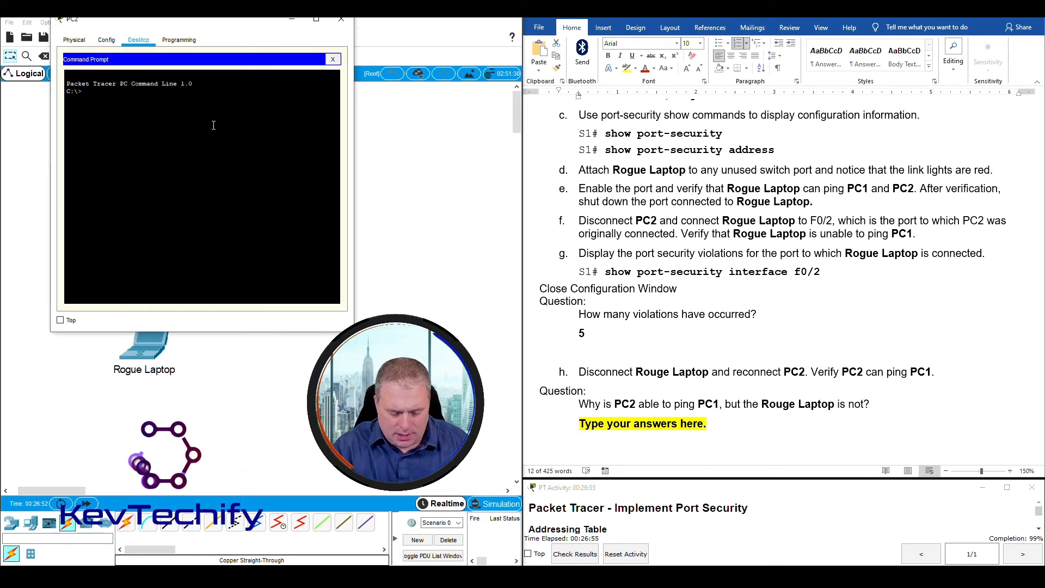
pyautogui.write('ping')
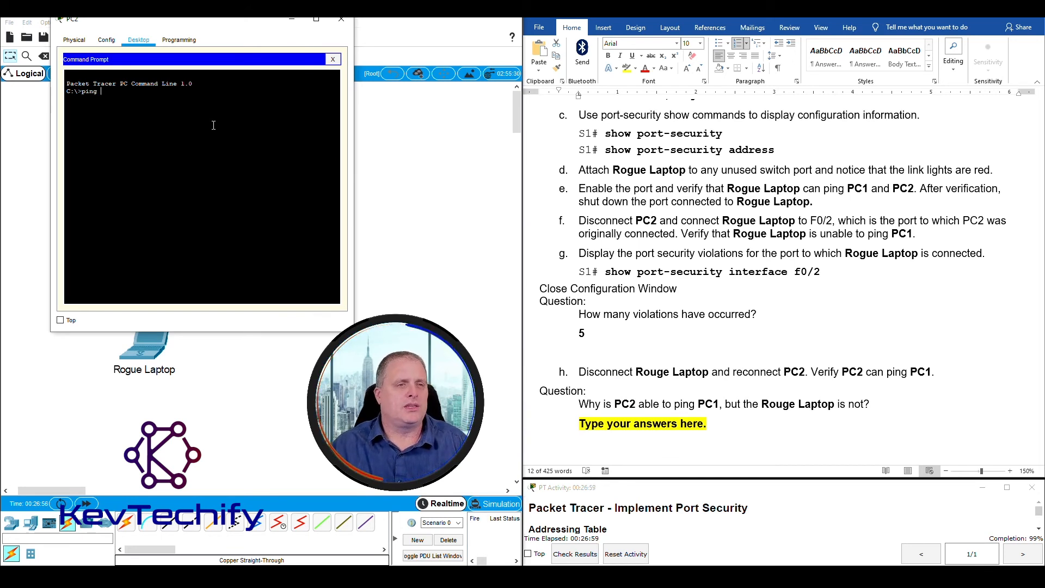
pyautogui.write('10.10')
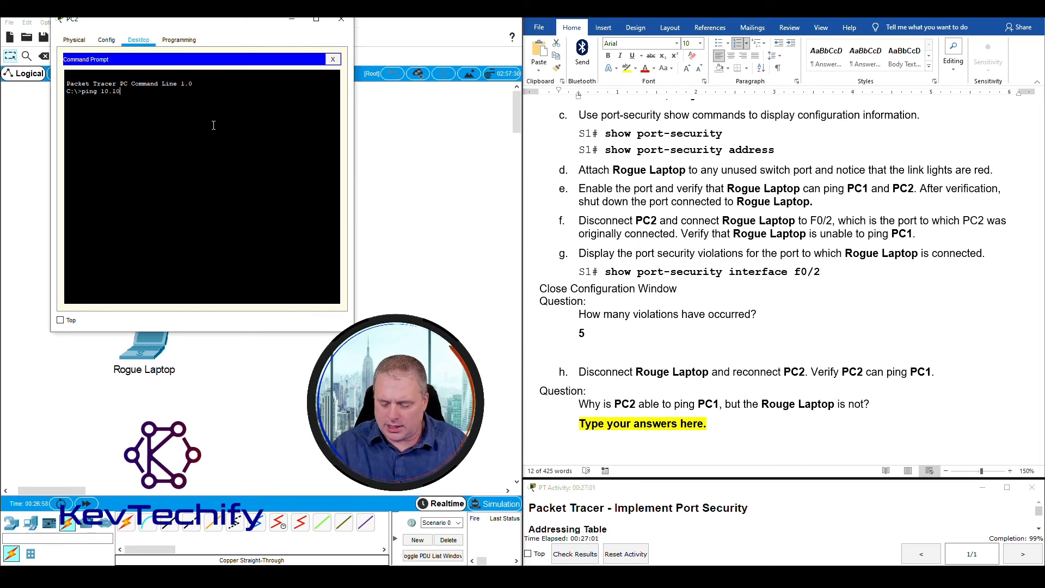
pyautogui.write('.10.10')
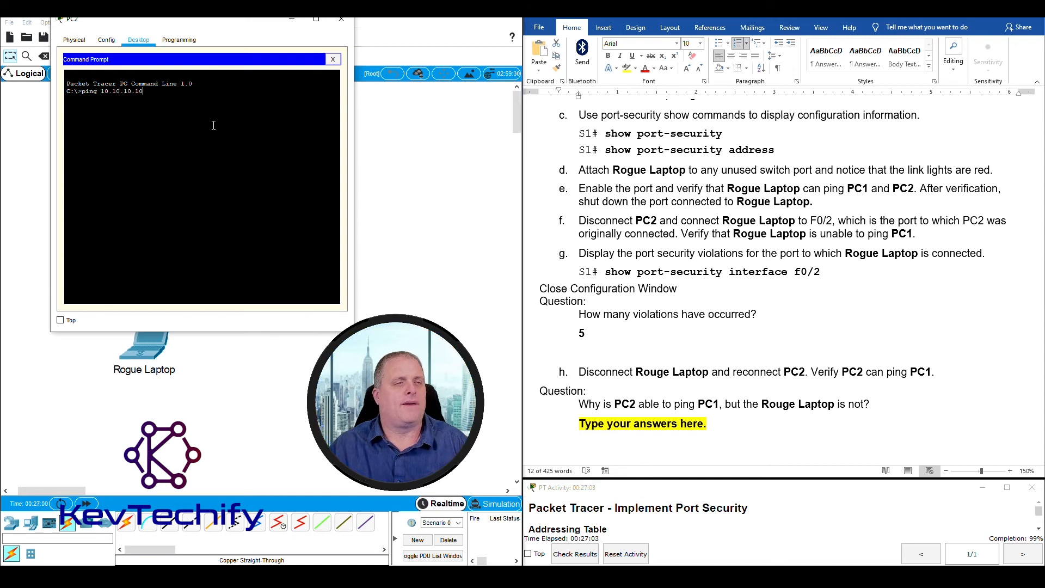
pyautogui.press('Return')
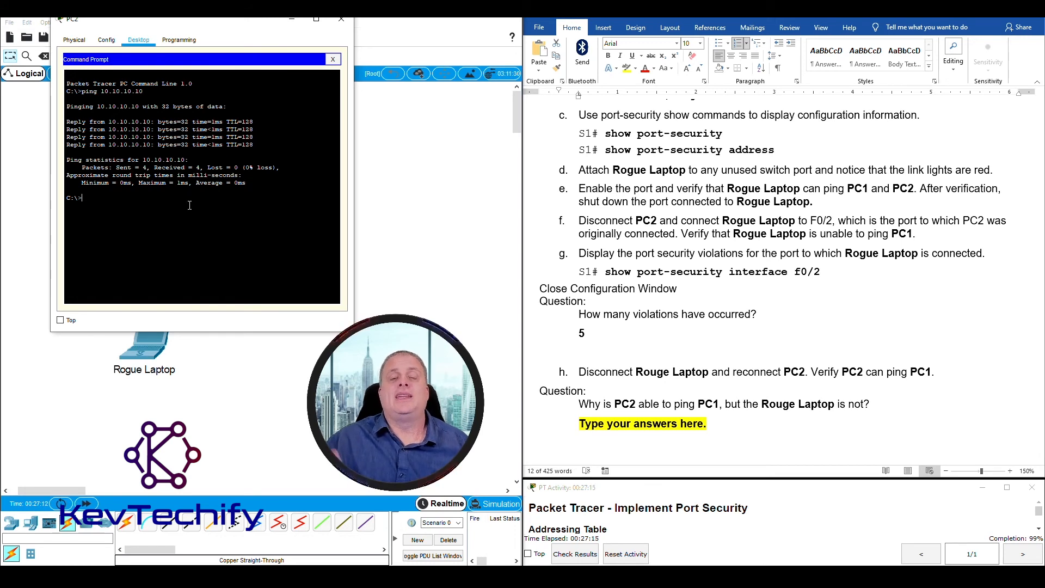
# - Replace the last placeholder answer with "The port security that was enabled on the port only allowed the device, whose MAC address"
pyautogui.click(635, 423)
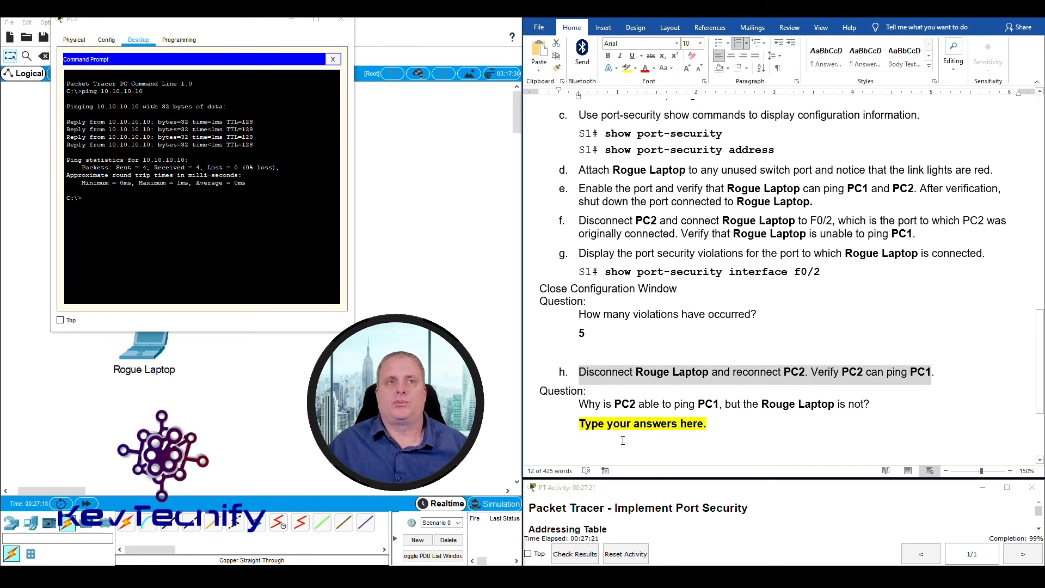
pyautogui.moveTo(582, 425); pyautogui.dragTo(725, 423)
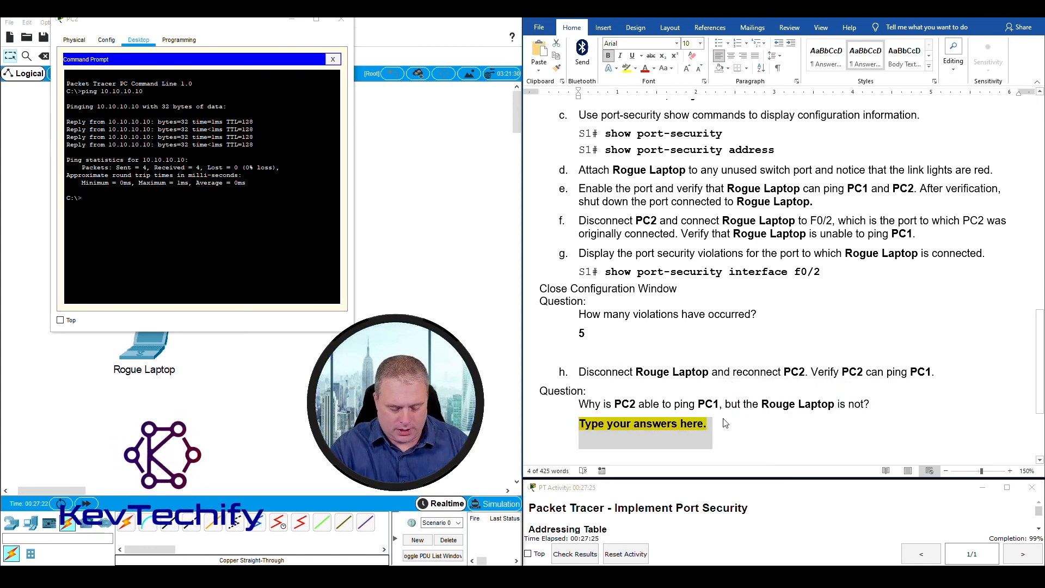
pyautogui.write('The port secuir')
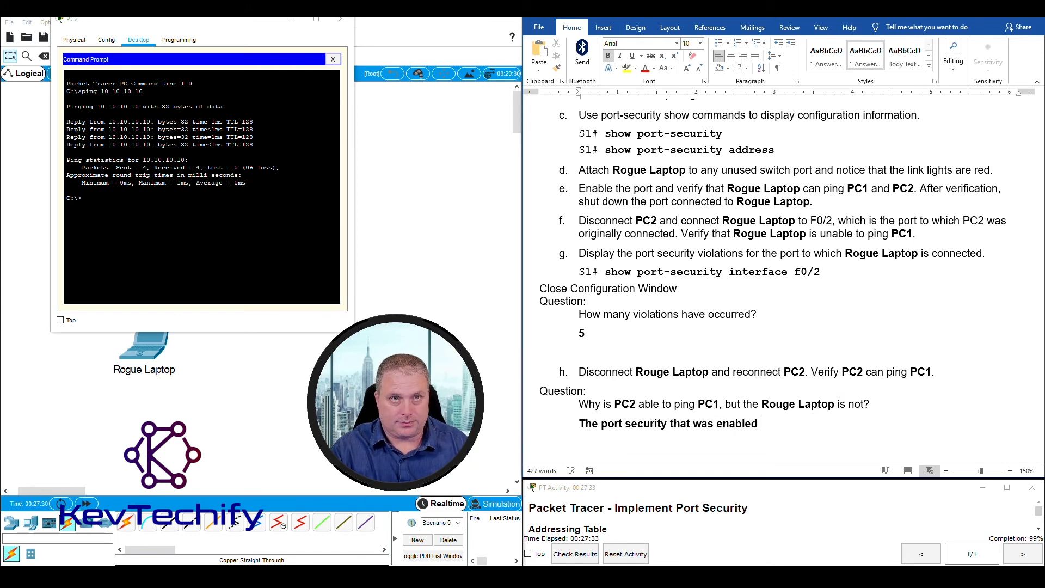
pyautogui.write('on ')
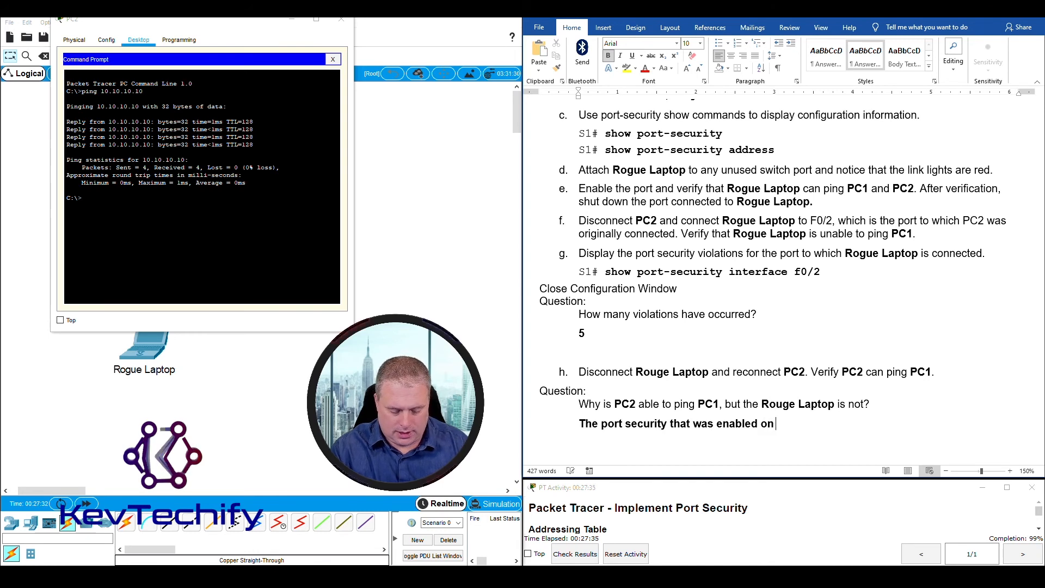
pyautogui.write('the port onl')
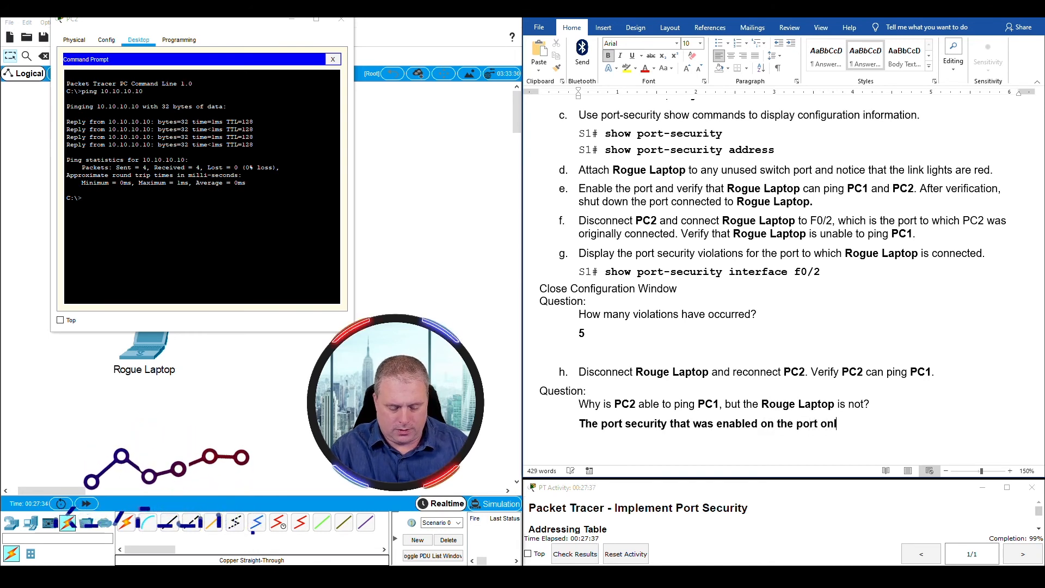
pyautogui.write('y allowed the device, whose MAC')
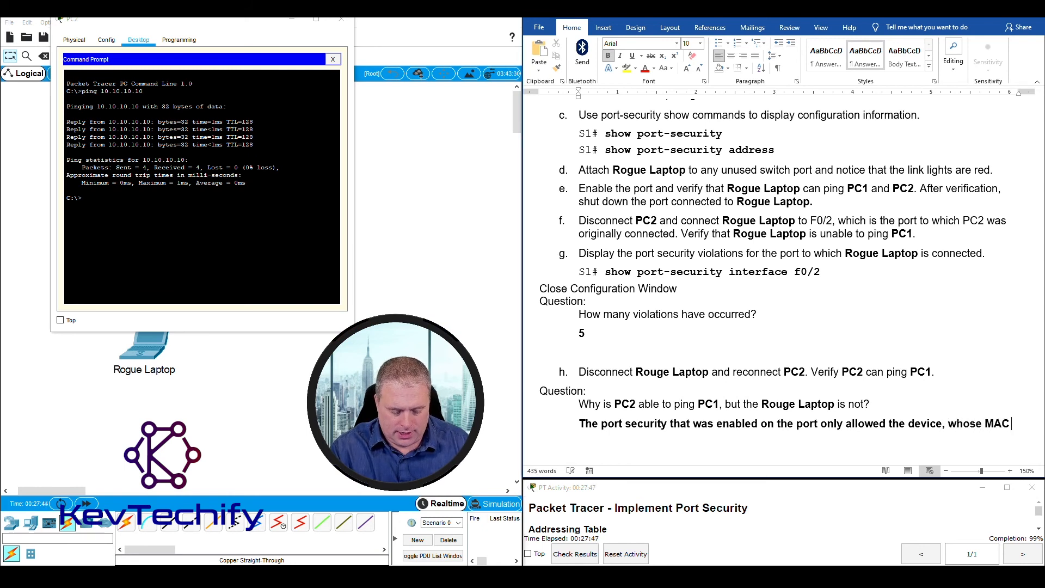
pyautogui.write('address')
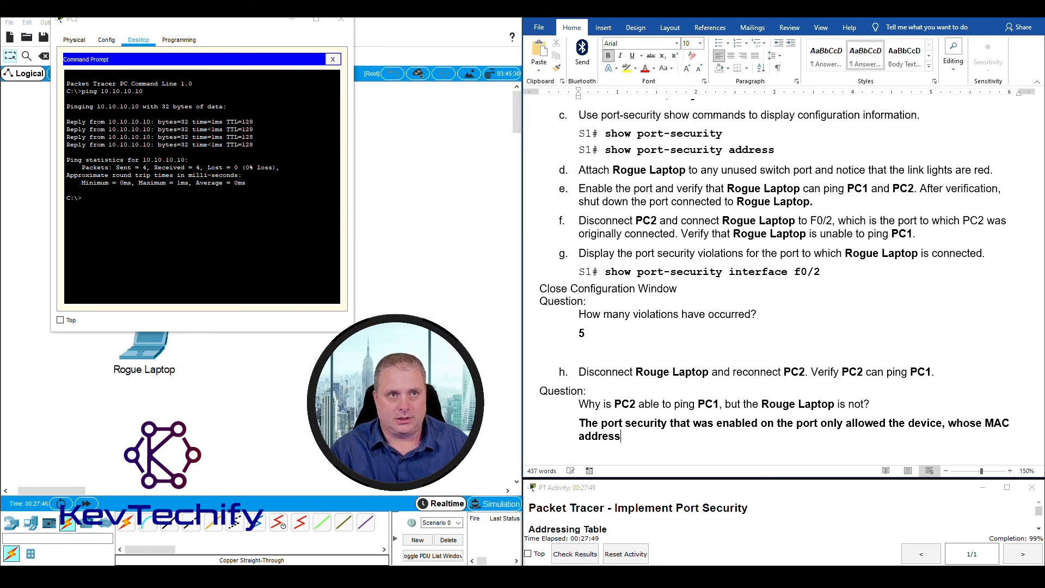
# - Complete the answer on why PC2 can ping PC1 with "was learned first, access to the port while preventing all oither devices access."
pyautogui.write(' was le')
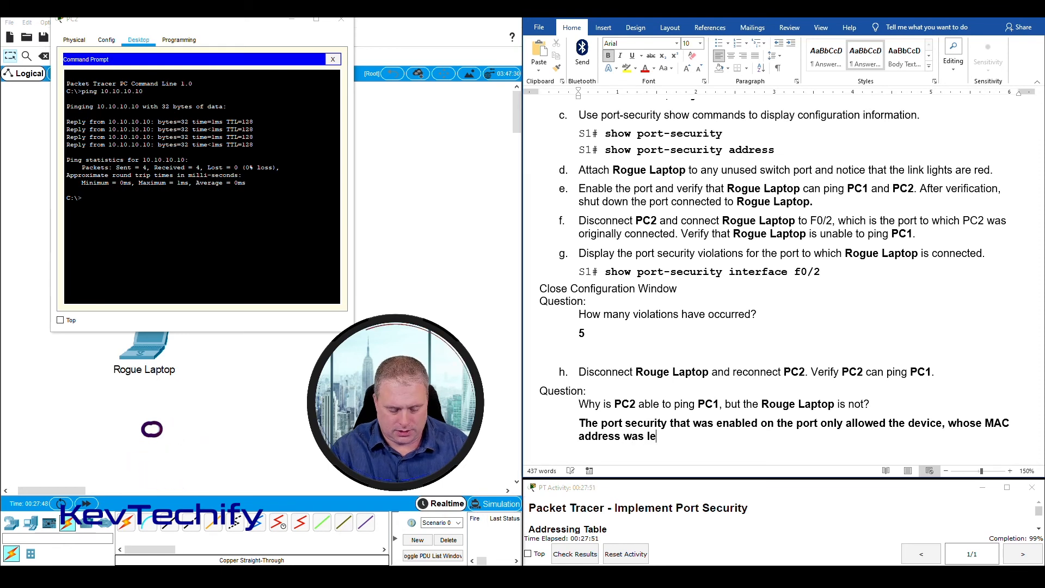
pyautogui.write('arned first, access to the port while pre')
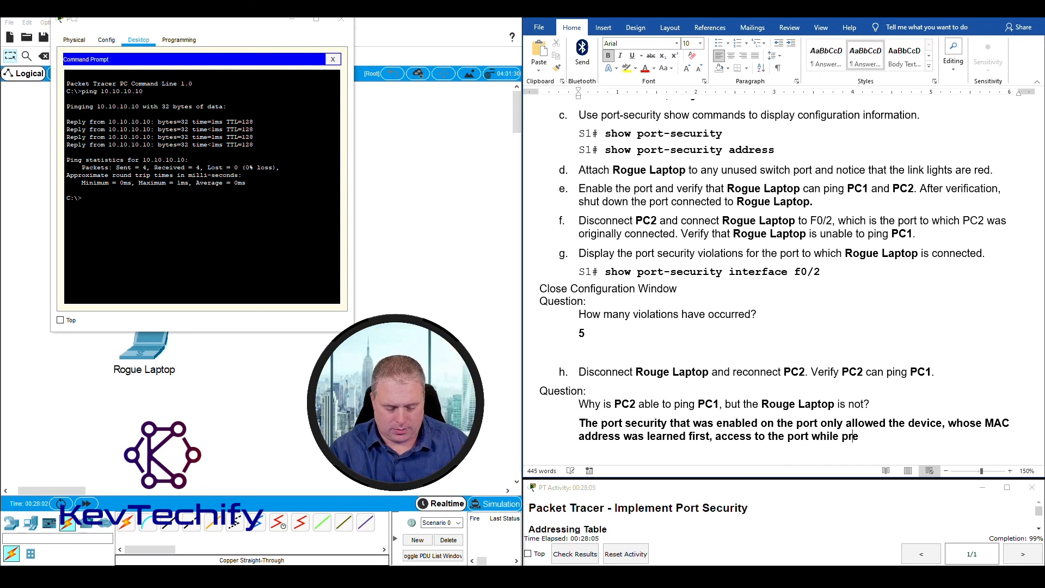
pyautogui.write('venting')
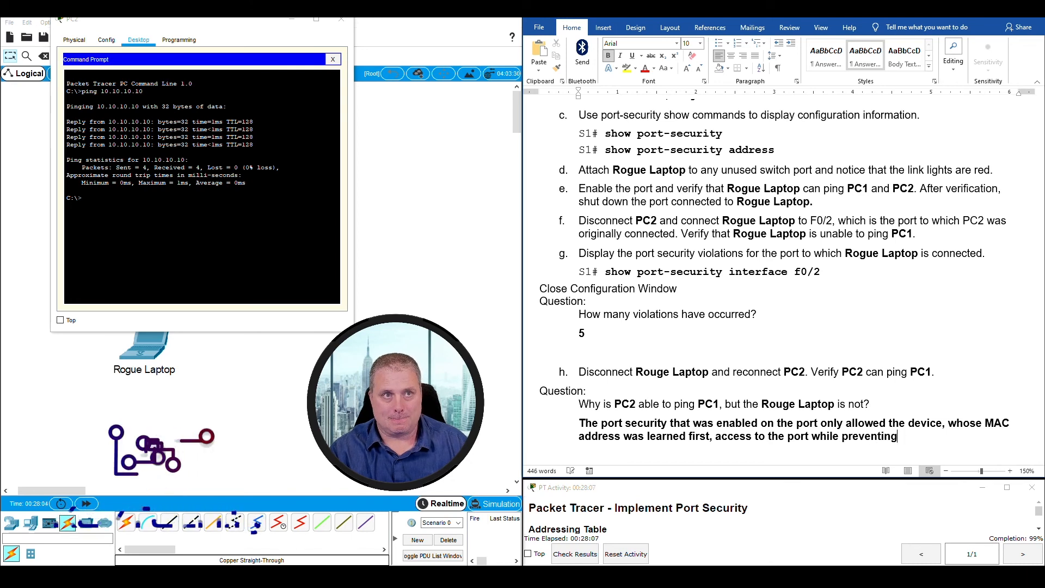
pyautogui.write(' all')
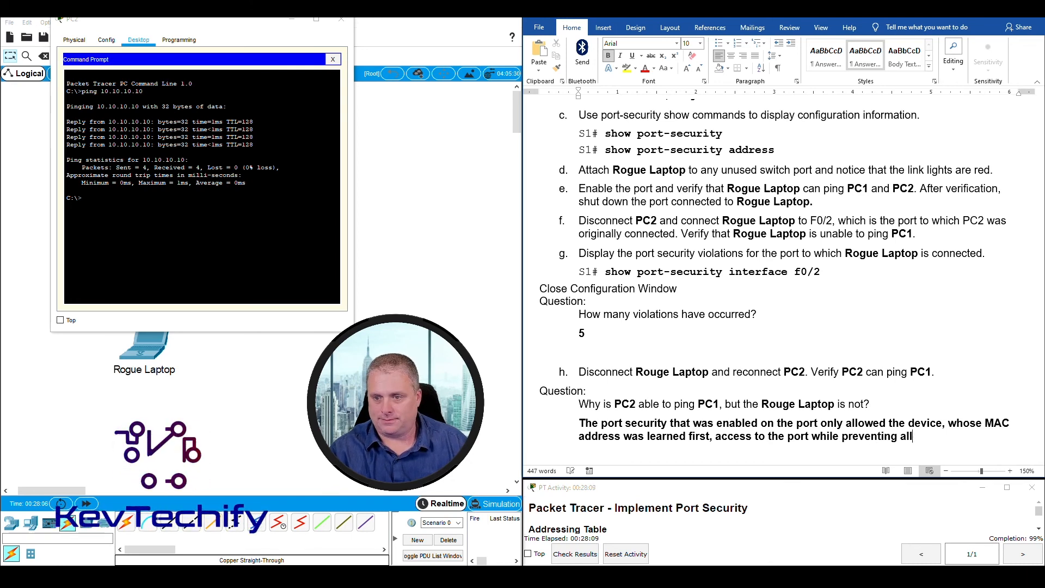
pyautogui.write(' oither dev')
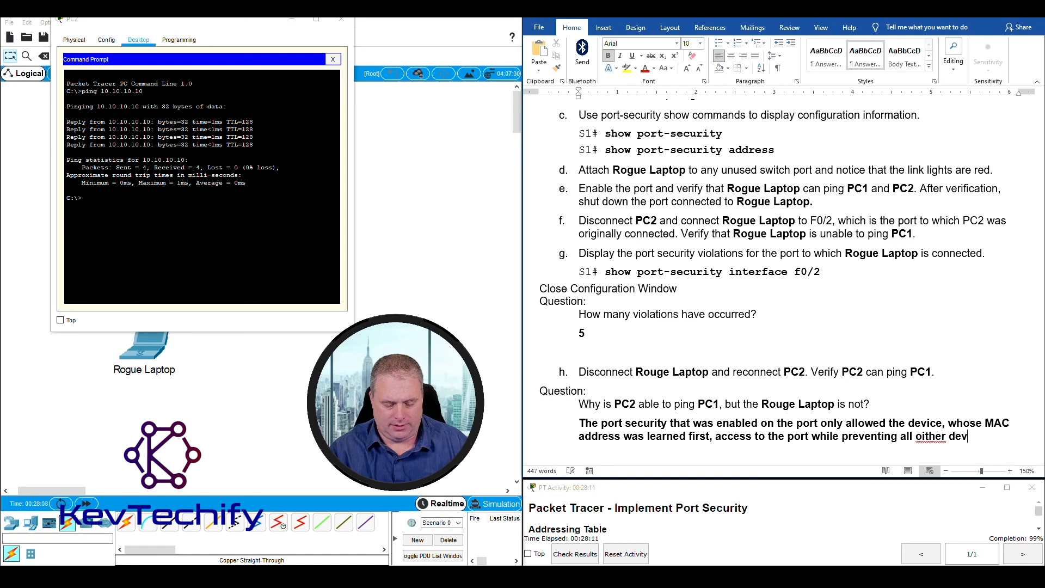
pyautogui.write('ices')
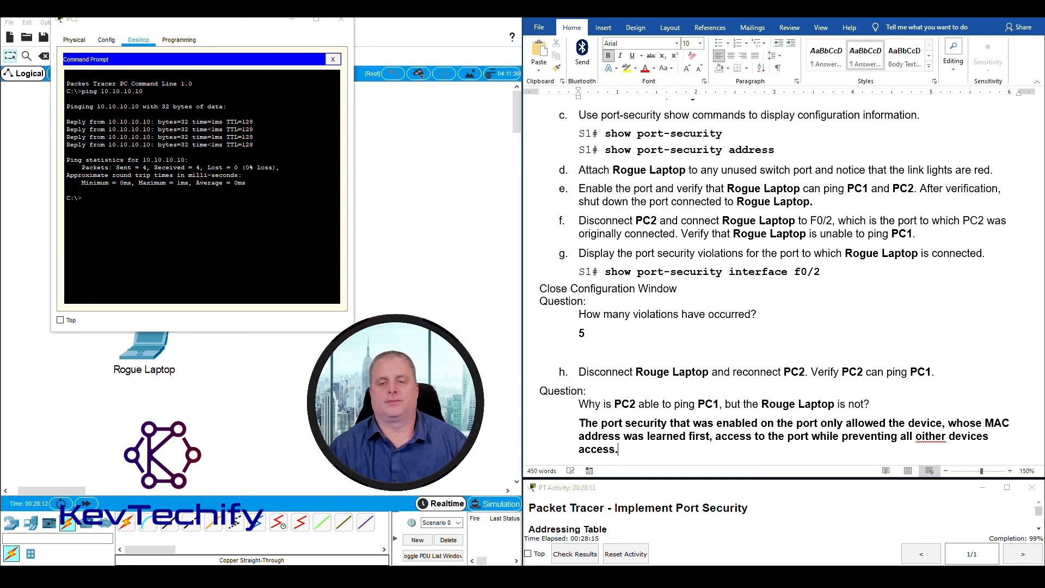
pyautogui.scroll(-4, 714, 346)
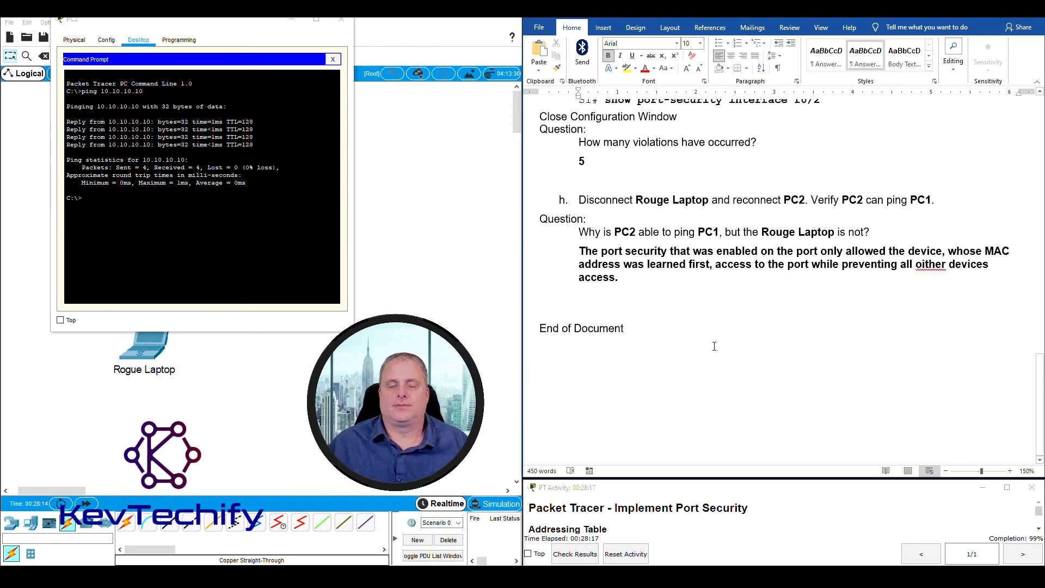